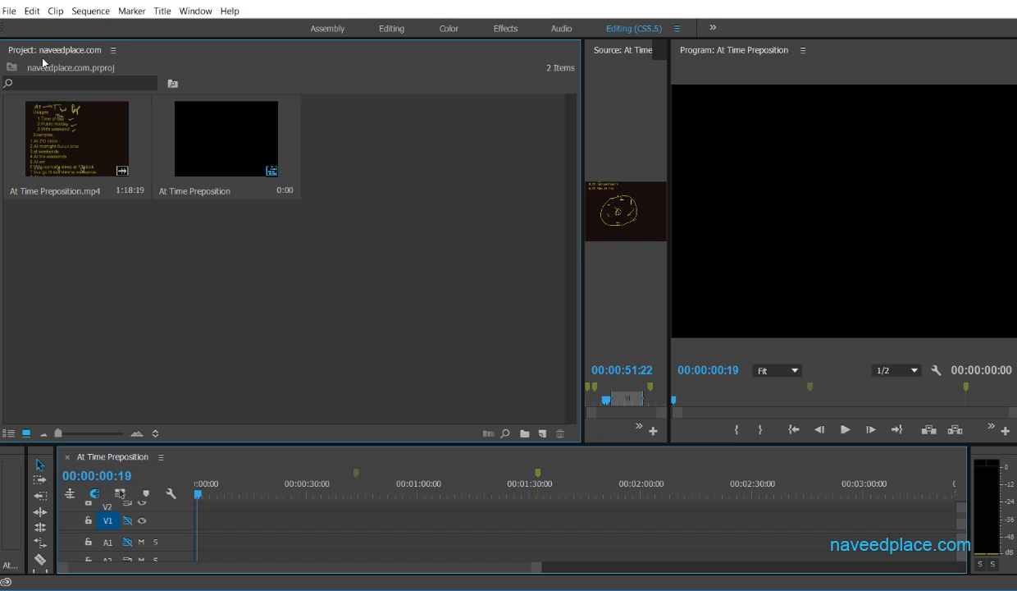
pyautogui.rightClick(335, 139)
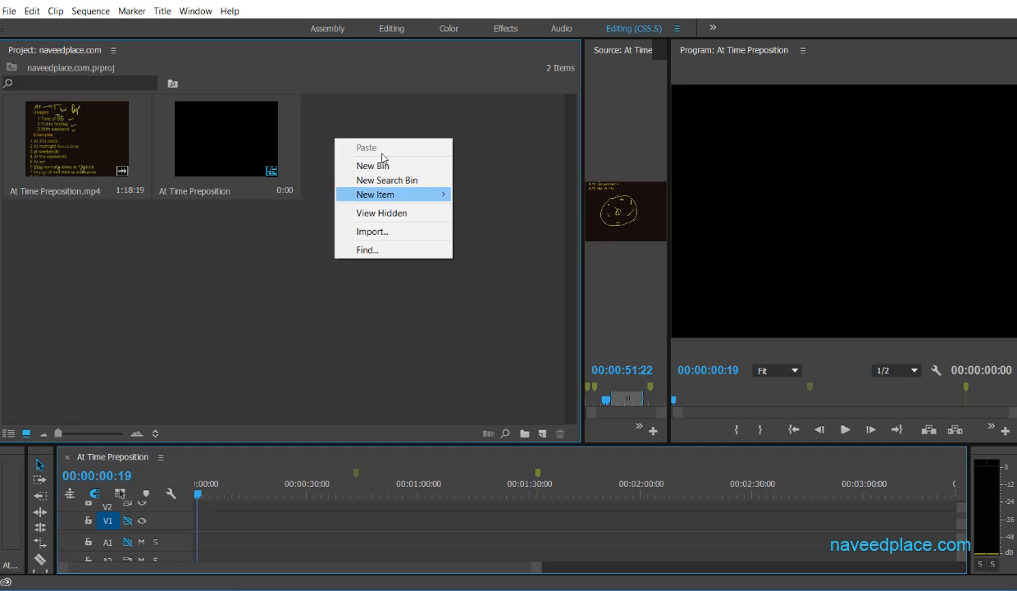
pyautogui.click(265, 254)
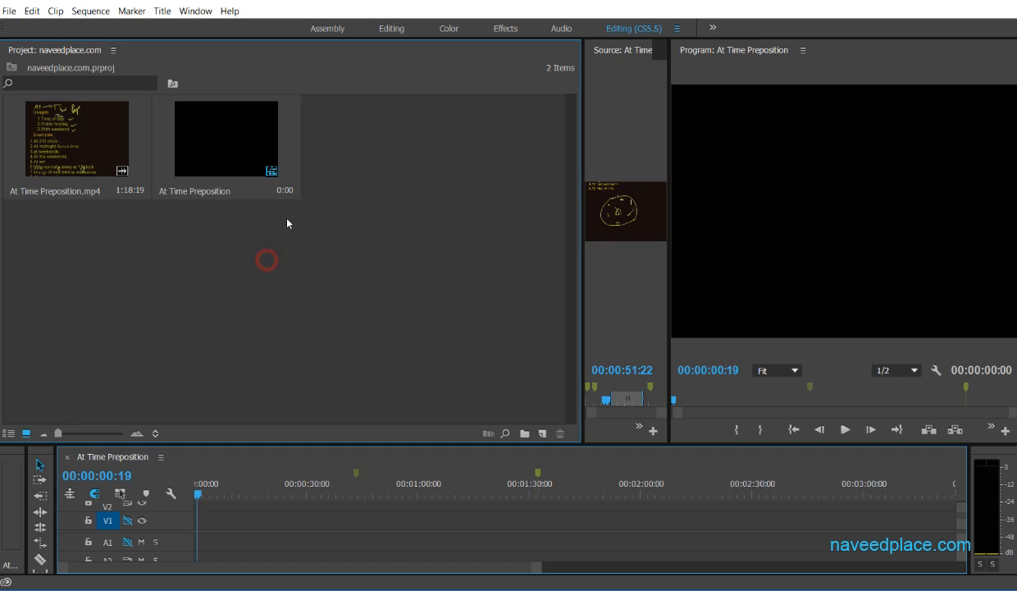
pyautogui.rightClick(319, 168)
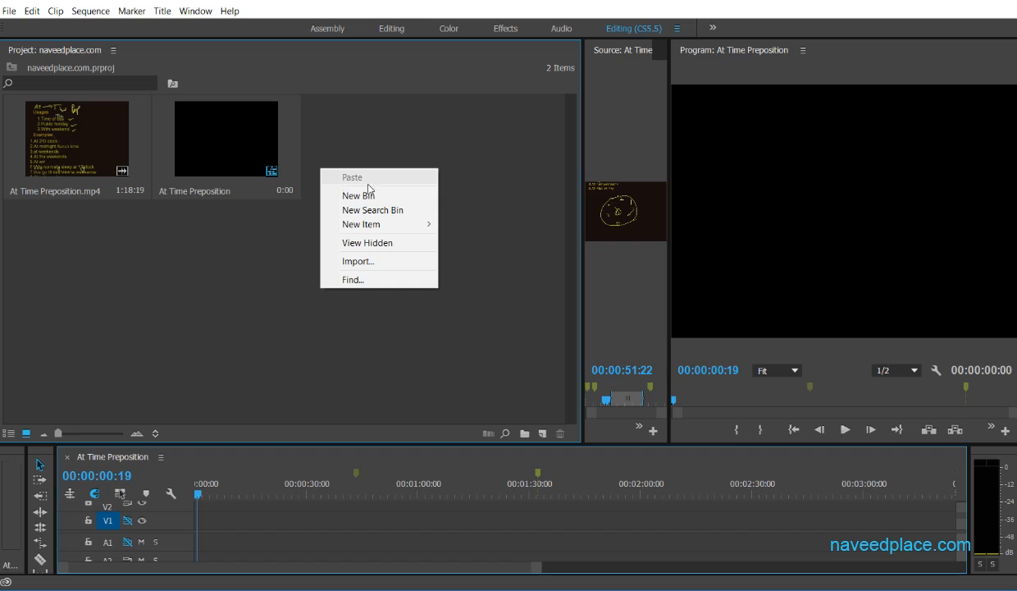
pyautogui.click(275, 265)
# - Delete the At Time Preposition sequence from the project
pyautogui.click(230, 166)
pyautogui.press('Delete')
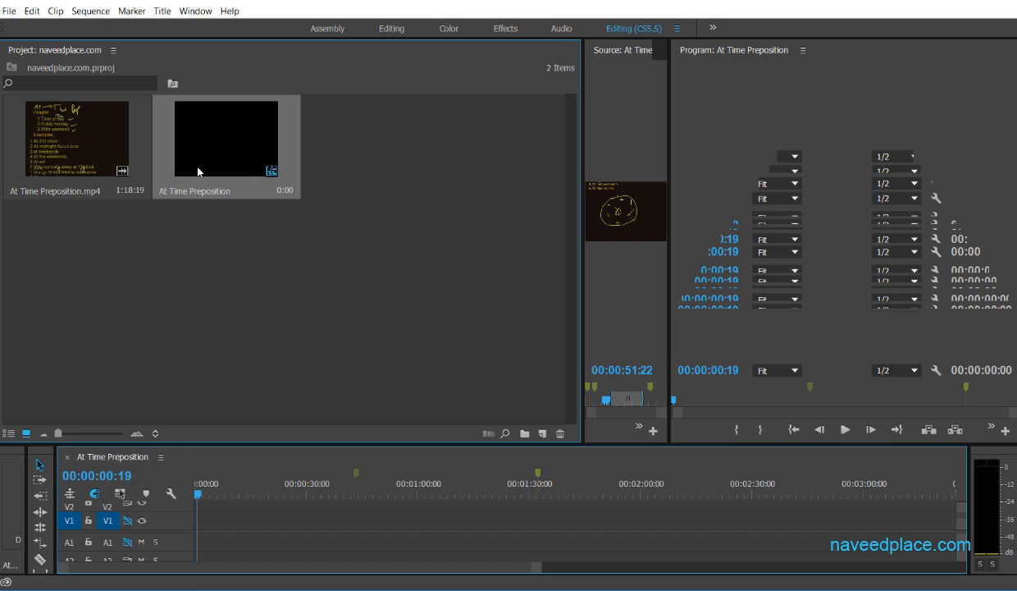
# - Copy the At Time Preposition.mp4 clip, paste it into the project, and delete the pasted copy
pyautogui.click(105, 171)
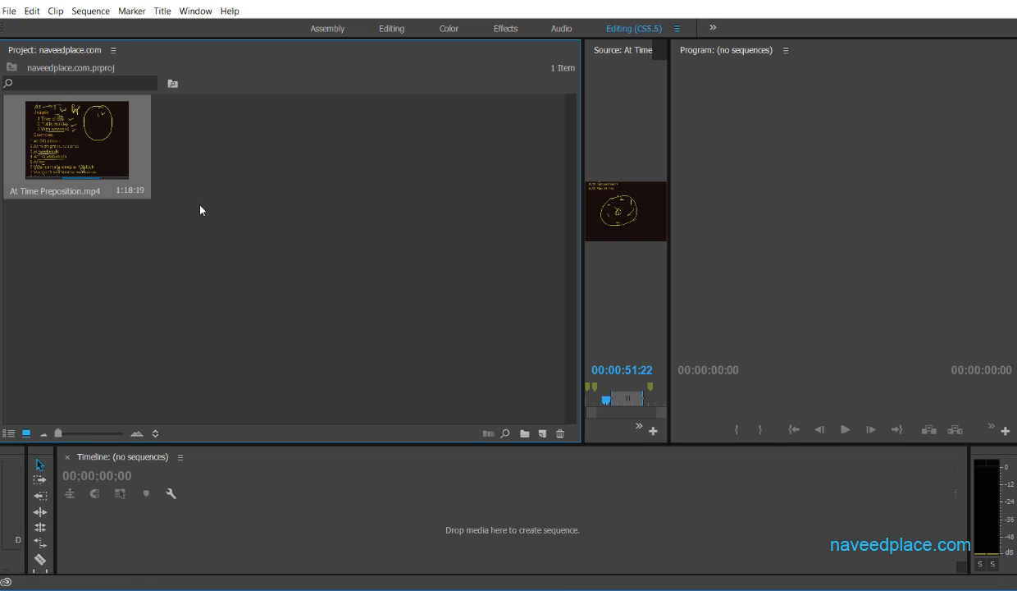
pyautogui.rightClick(65, 135)
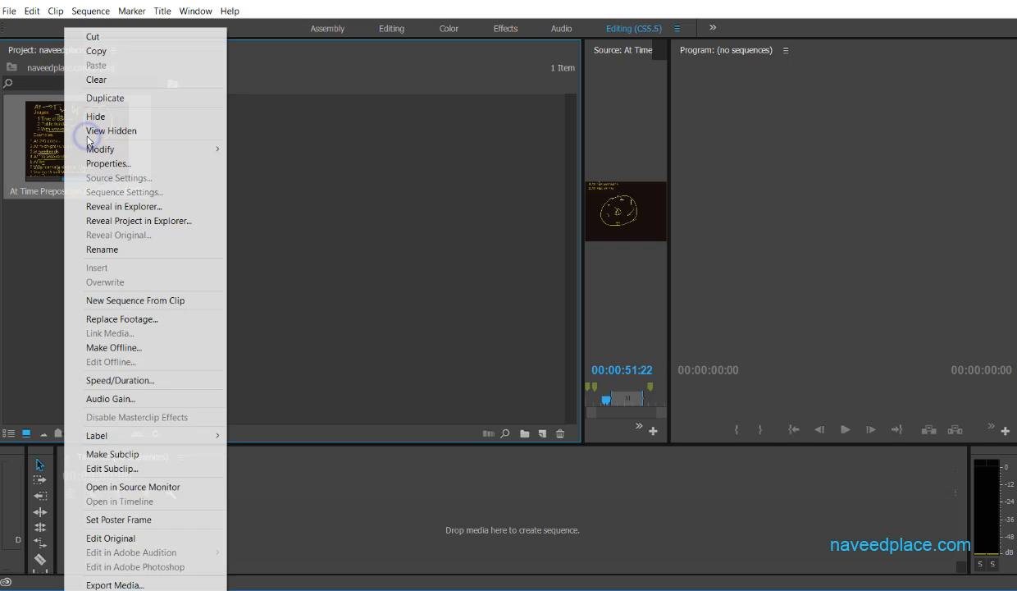
pyautogui.click(96, 52)
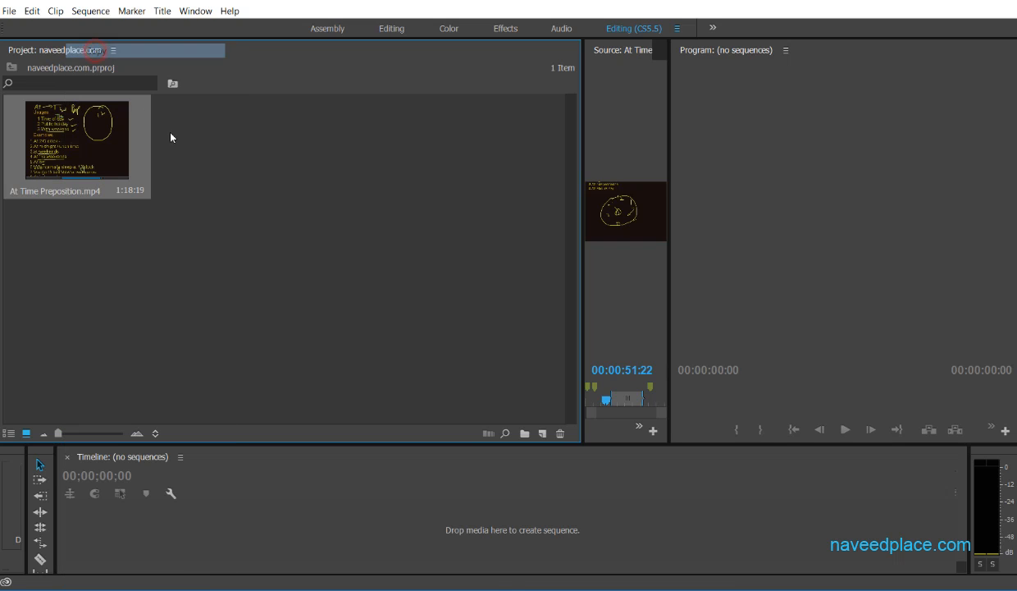
pyautogui.click(261, 180)
pyautogui.rightClick(251, 168)
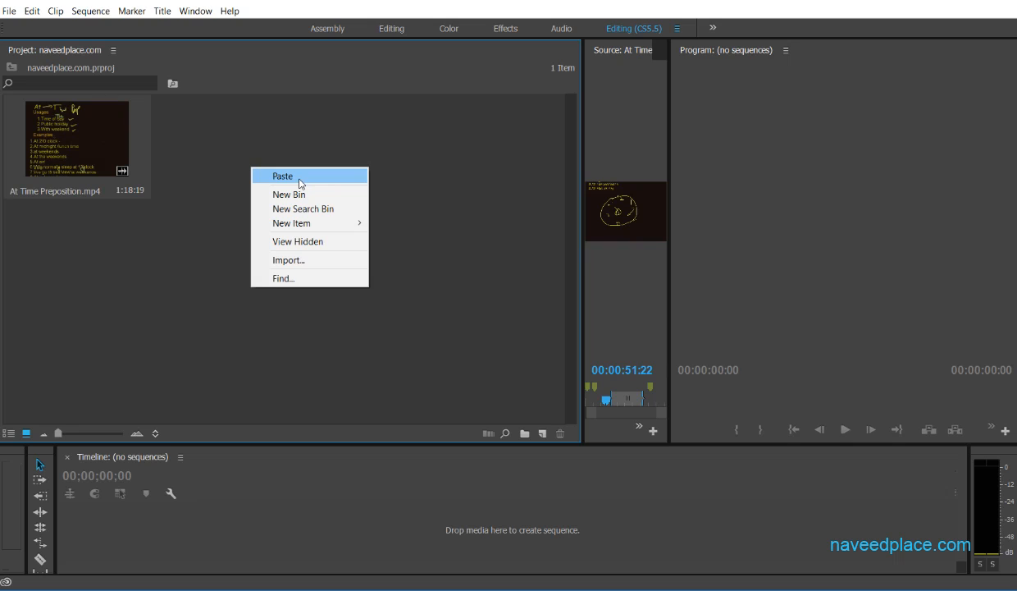
pyautogui.click(300, 178)
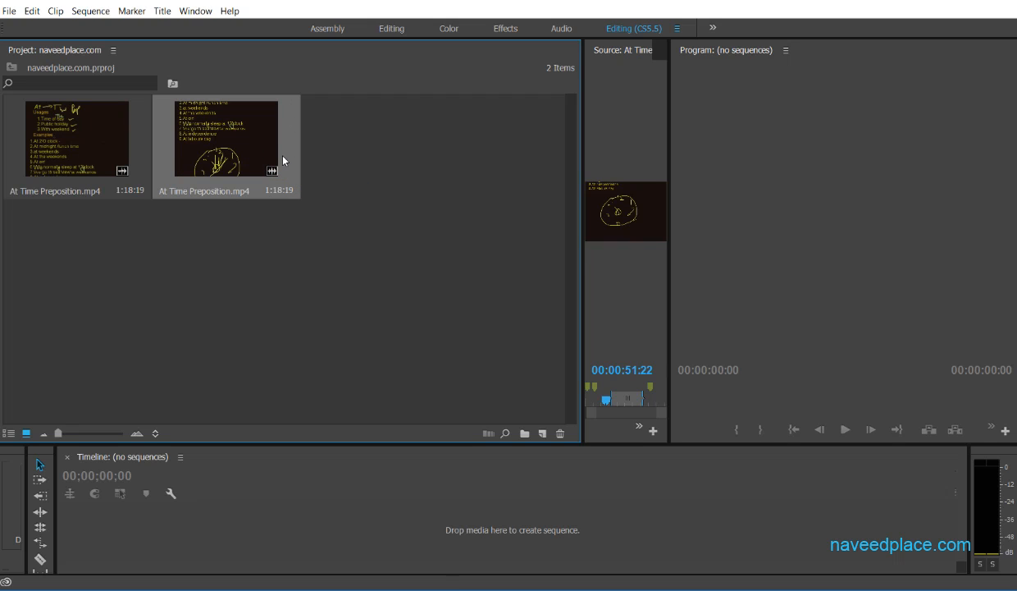
pyautogui.press('Delete')
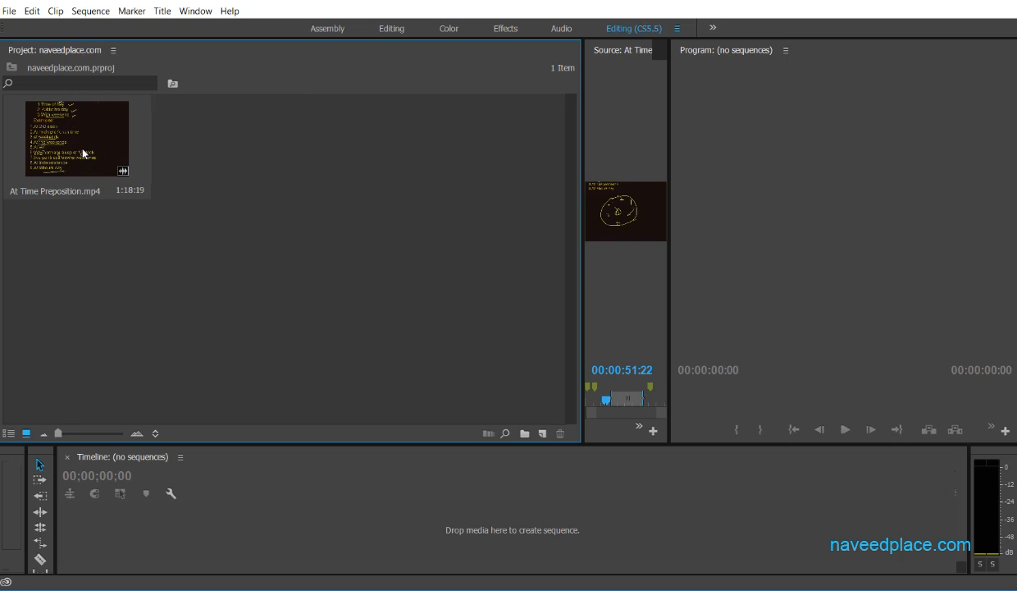
pyautogui.click(64, 174)
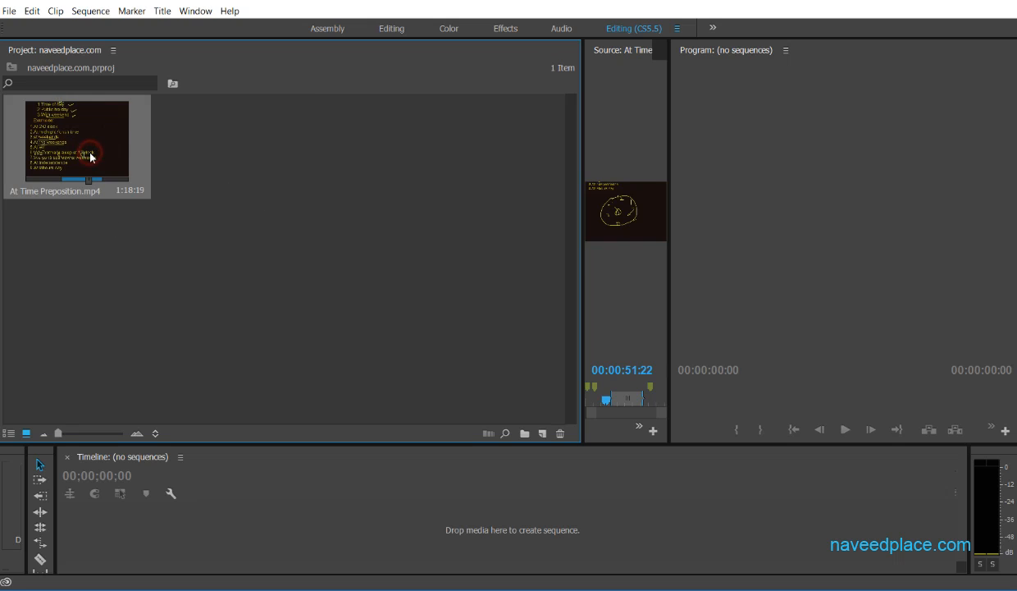
pyautogui.rightClick(104, 156)
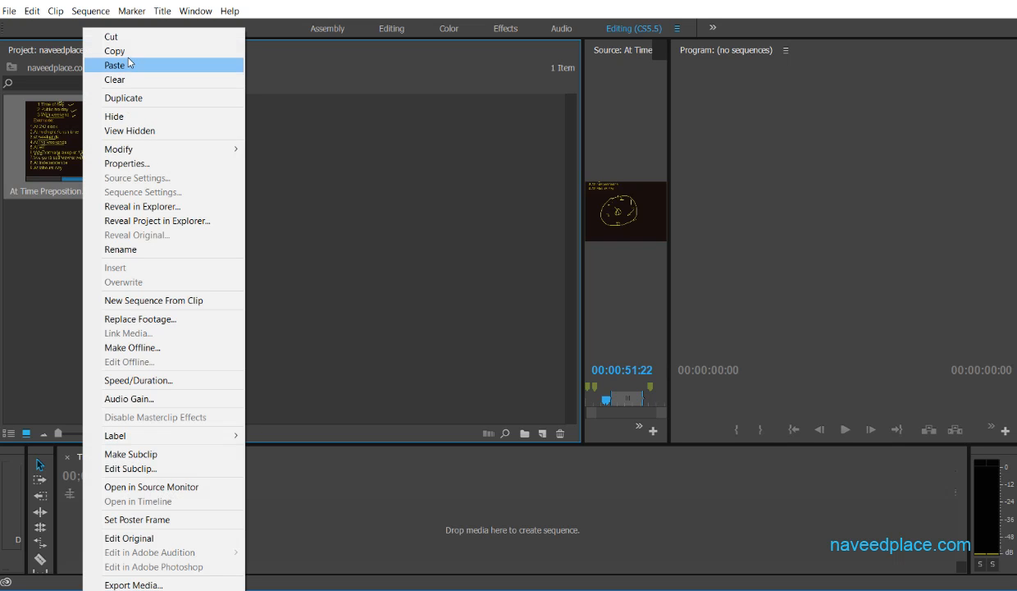
pyautogui.rightClick(336, 170)
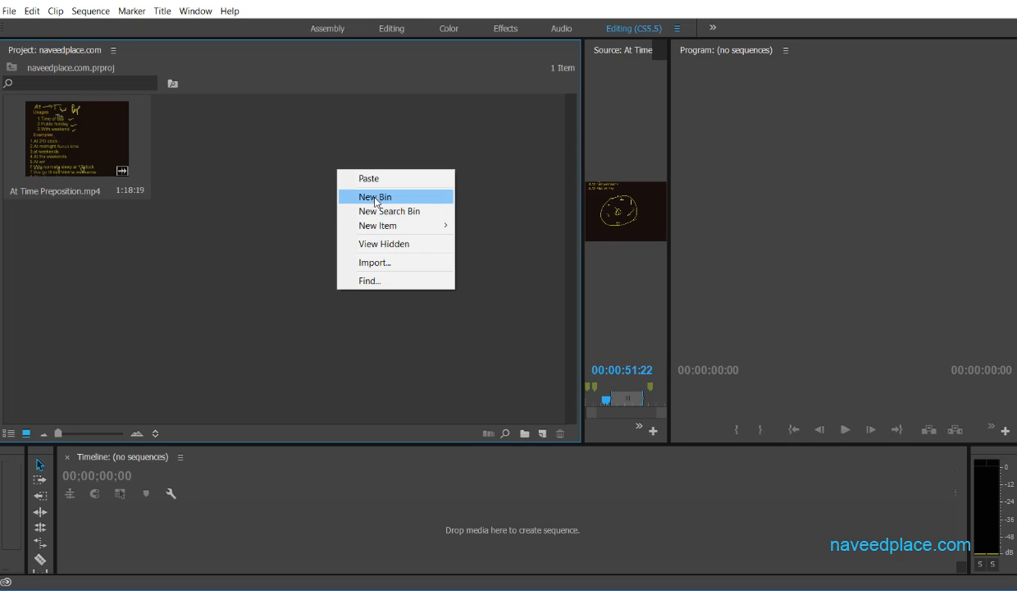
pyautogui.click(234, 160)
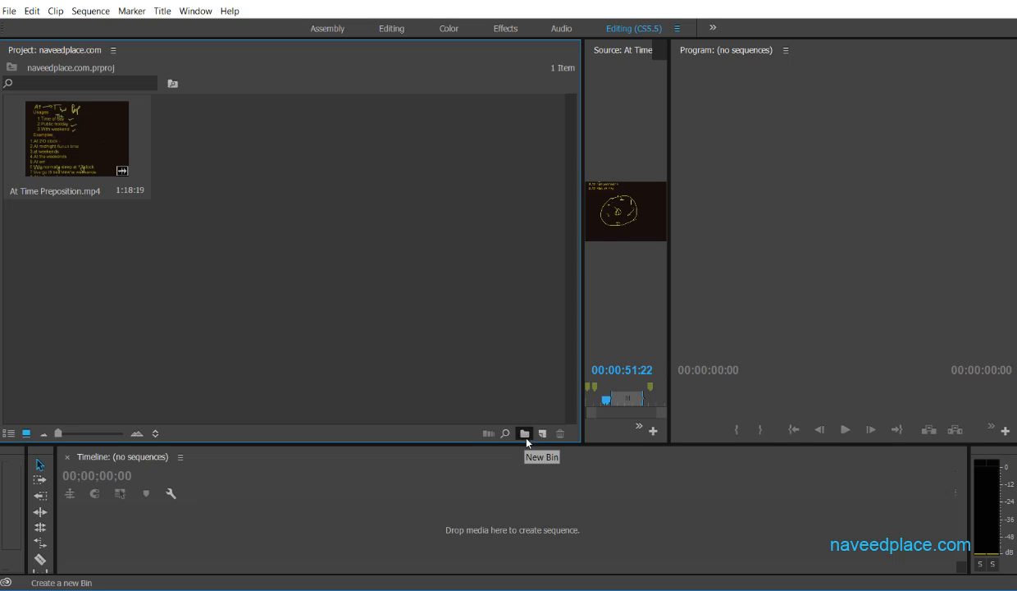
# - Create a new bin in the project and delete it again
pyautogui.click(525, 433)
pyautogui.click(254, 172)
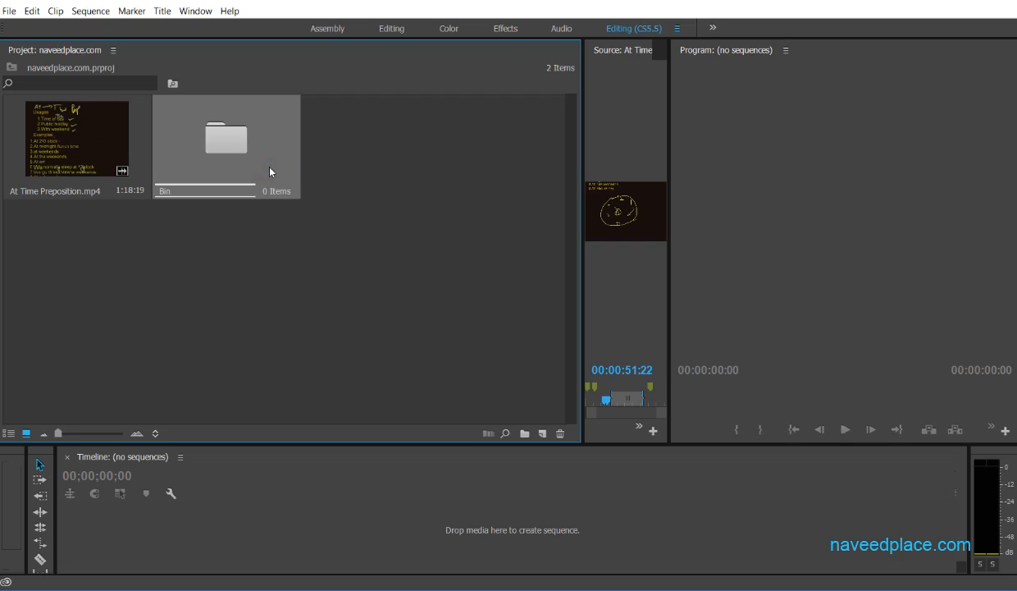
pyautogui.press('Delete')
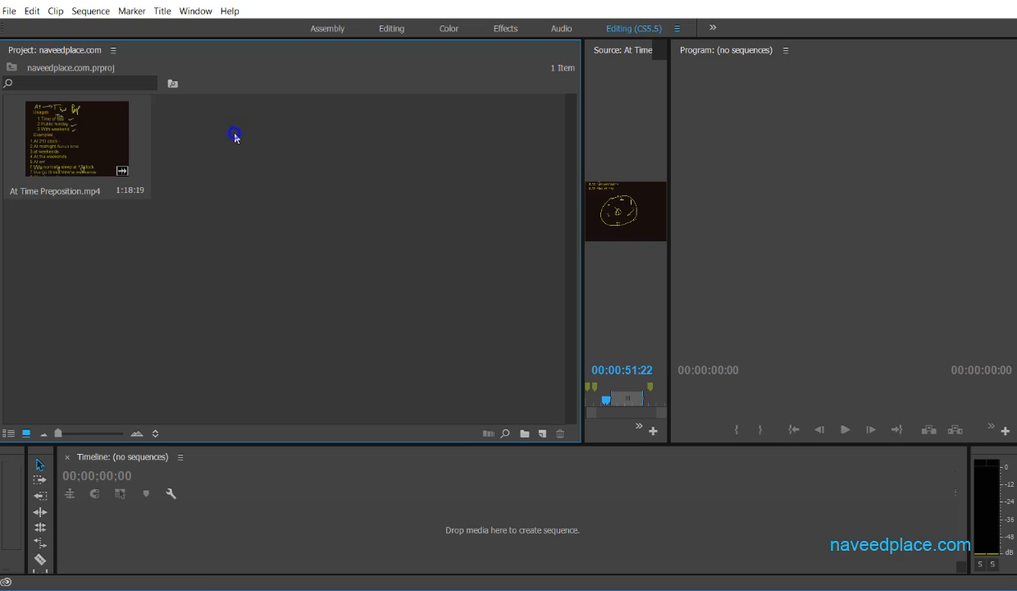
# - Create a new bin in the project, keep its default name Bin, and save the project
pyautogui.rightClick(235, 136)
pyautogui.click(261, 159)
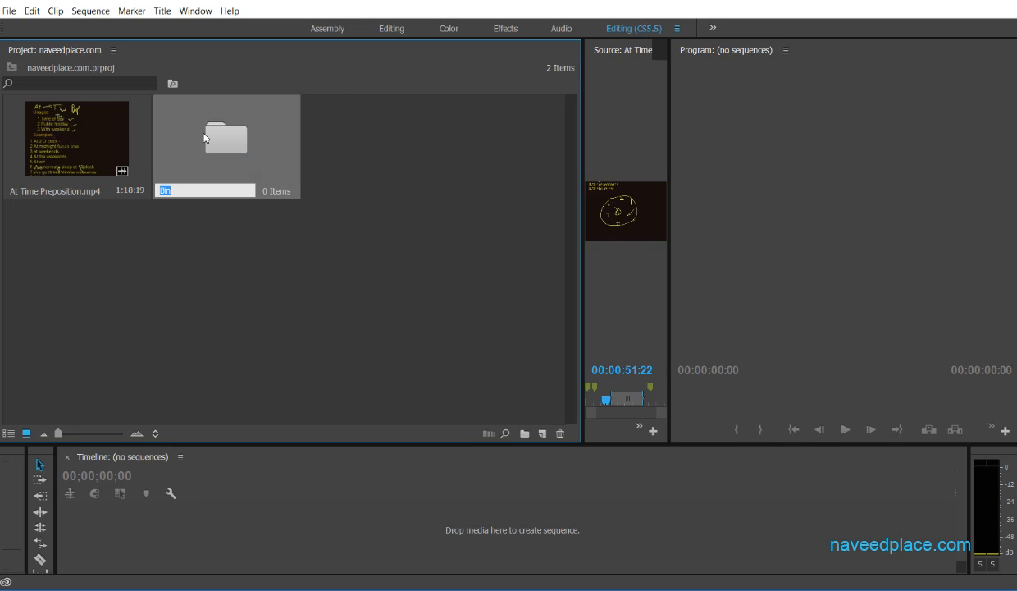
pyautogui.click(363, 219)
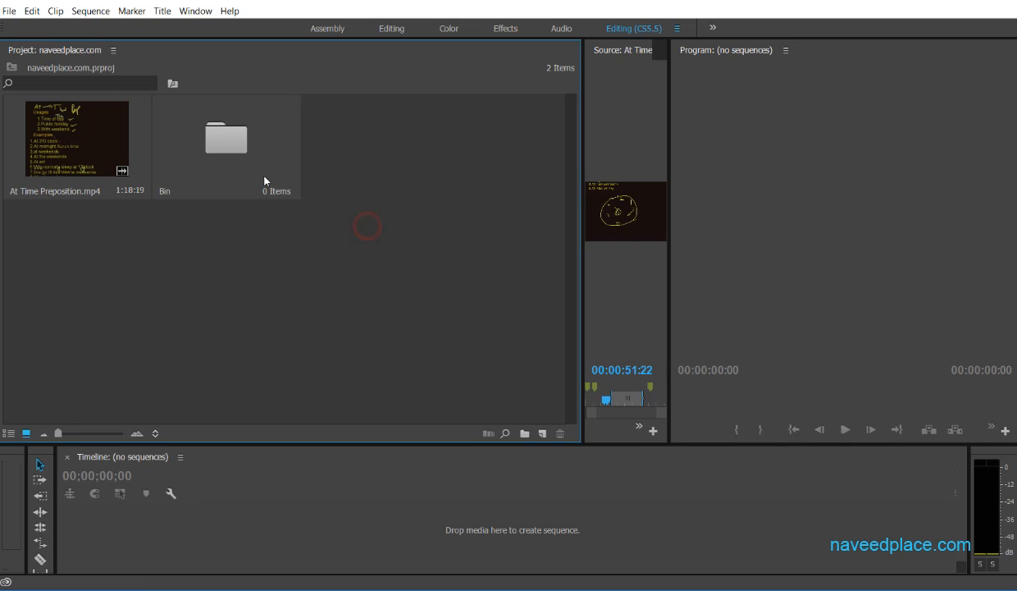
pyautogui.click(259, 174)
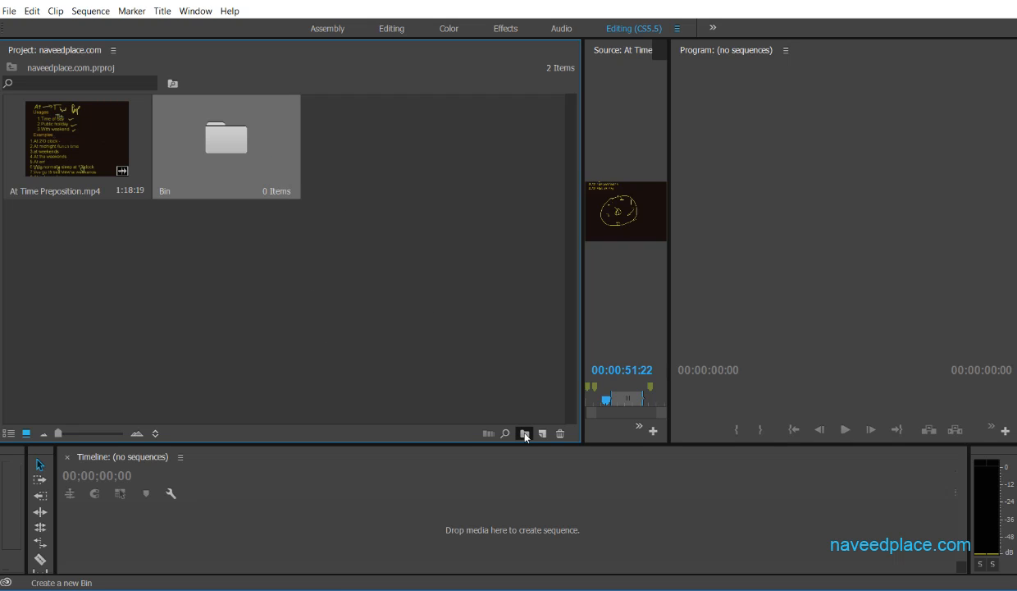
pyautogui.rightClick(347, 156)
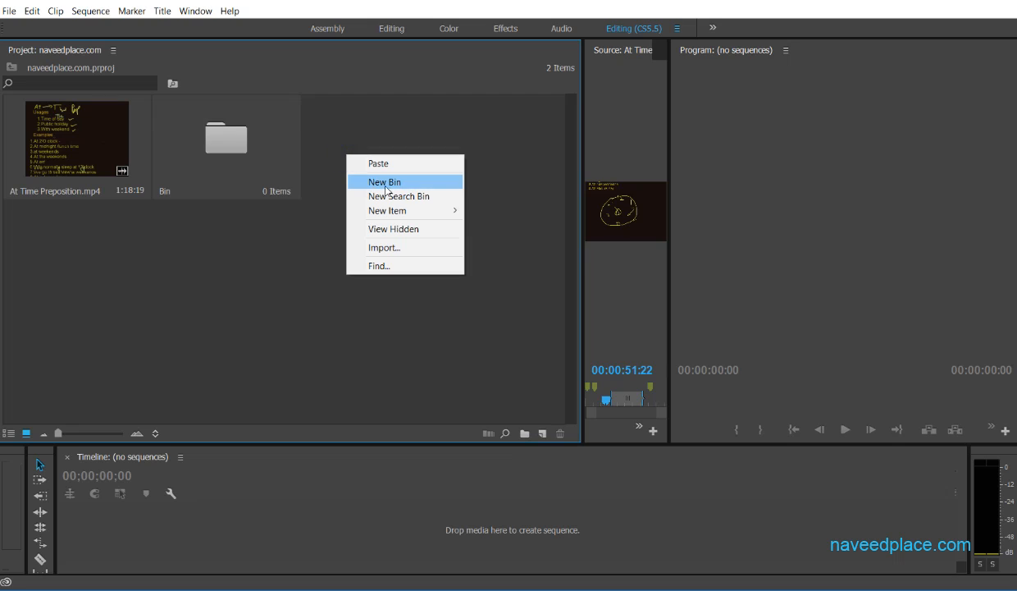
pyautogui.click(250, 236)
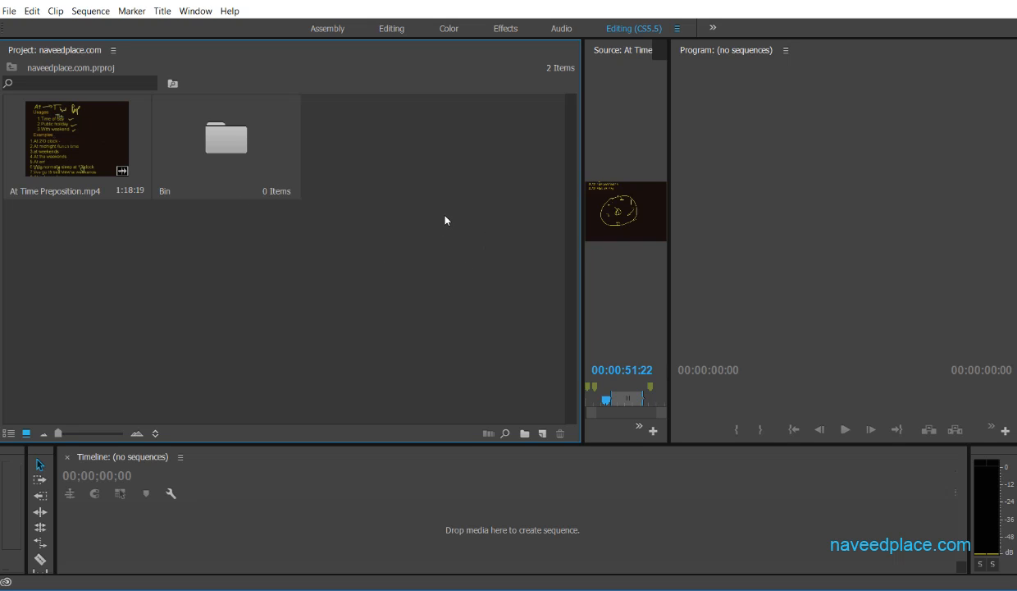
pyautogui.hotkey('ctrl', 's')
# - Move the At Time Preposition.mp4 clip into the bin, and open the bin briefly to check its contents
pyautogui.click(248, 142)
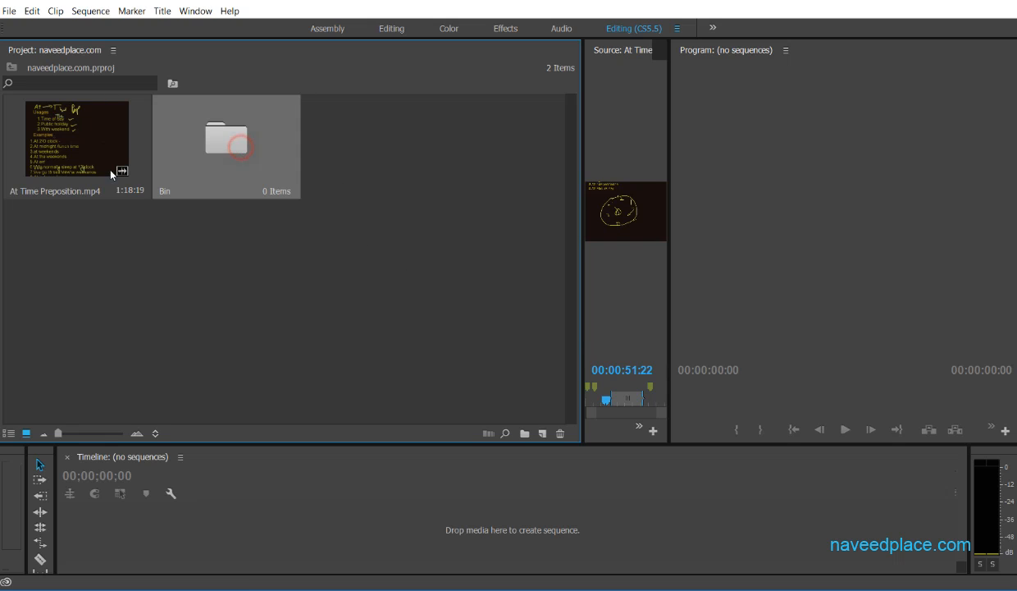
pyautogui.click(270, 277)
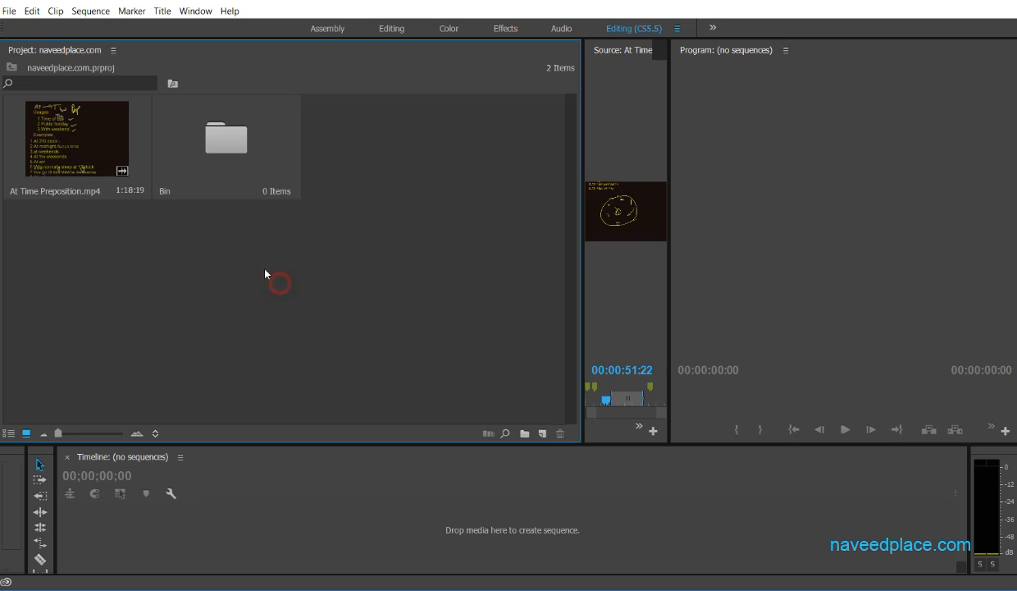
pyautogui.click(62, 141)
pyautogui.moveTo(161, 146); pyautogui.dragTo(226, 141)
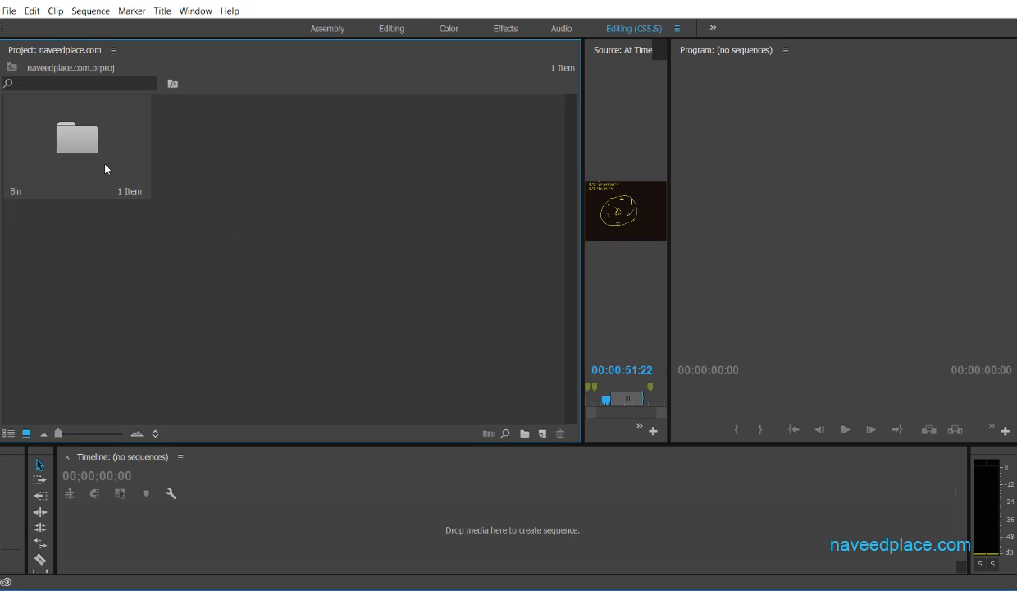
pyautogui.doubleClick(101, 159)
pyautogui.click(388, 52)
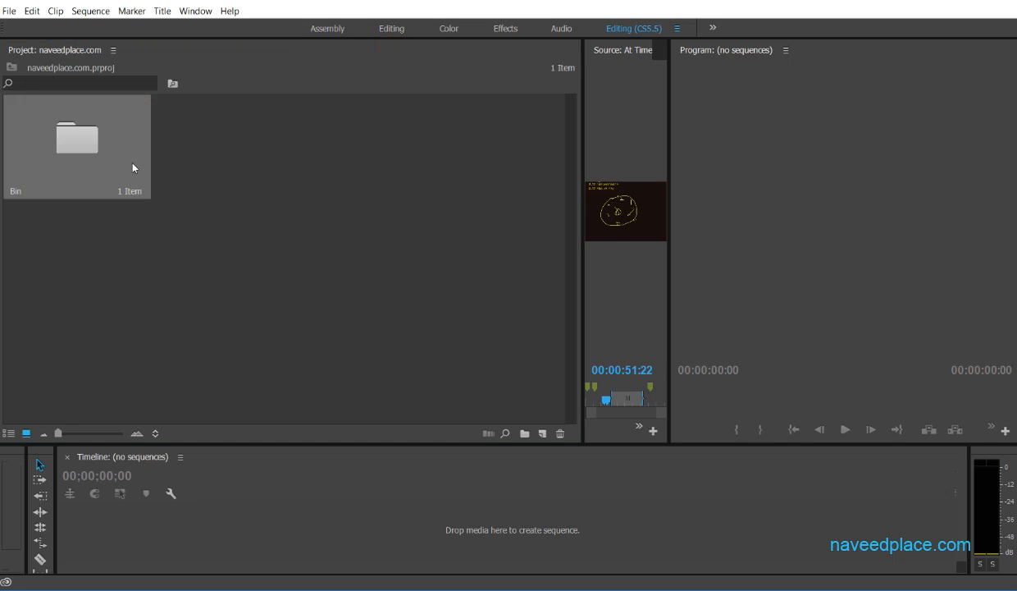
# - Try larger and smaller thumbnail sizes for the project items, leaving them slightly above the smallest size
pyautogui.moveTo(57, 433); pyautogui.dragTo(89, 438)
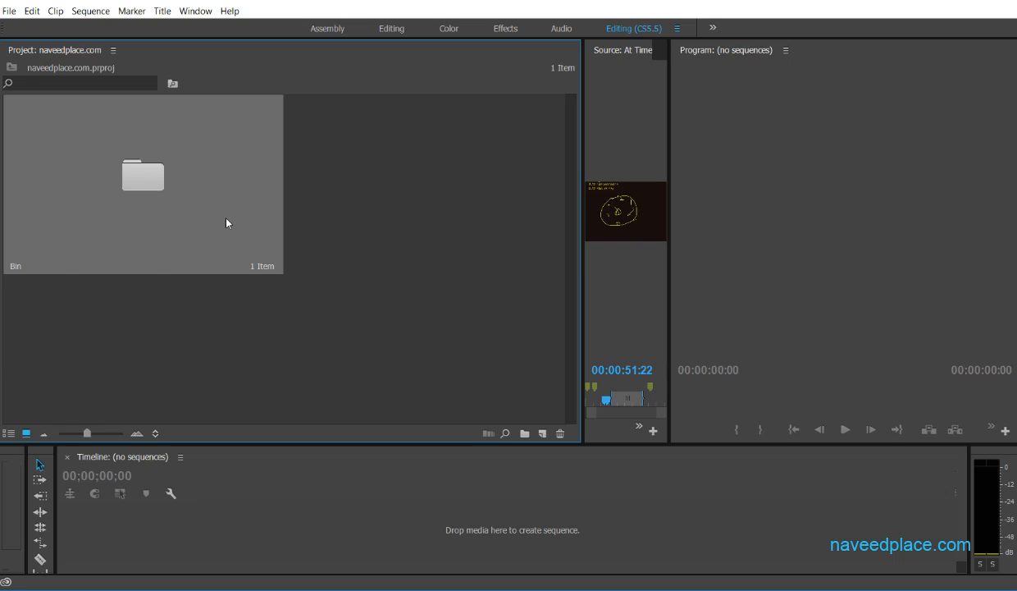
pyautogui.moveTo(86, 432); pyautogui.dragTo(58, 436)
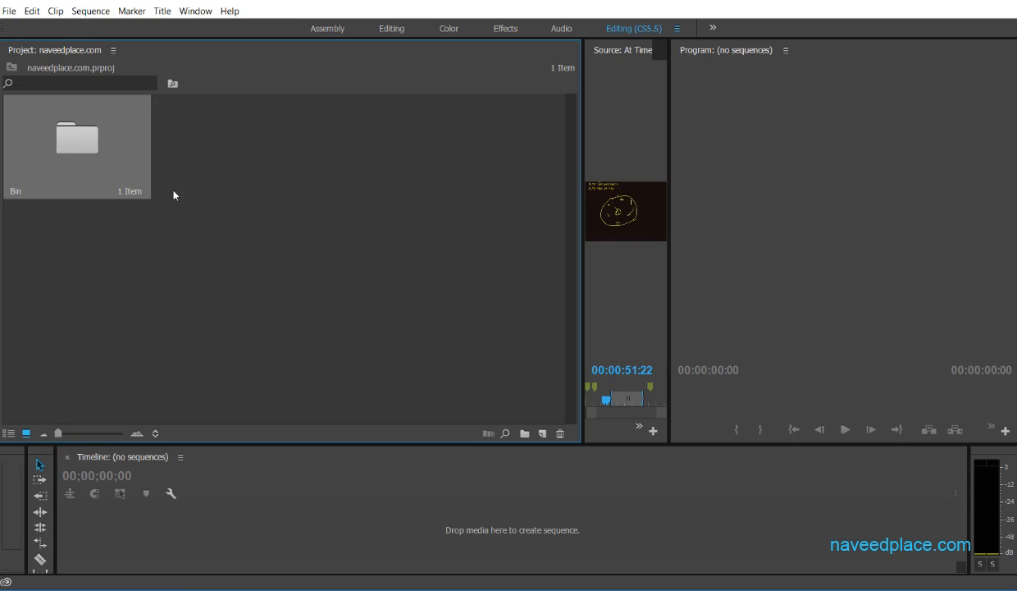
pyautogui.moveTo(56, 434); pyautogui.dragTo(123, 427)
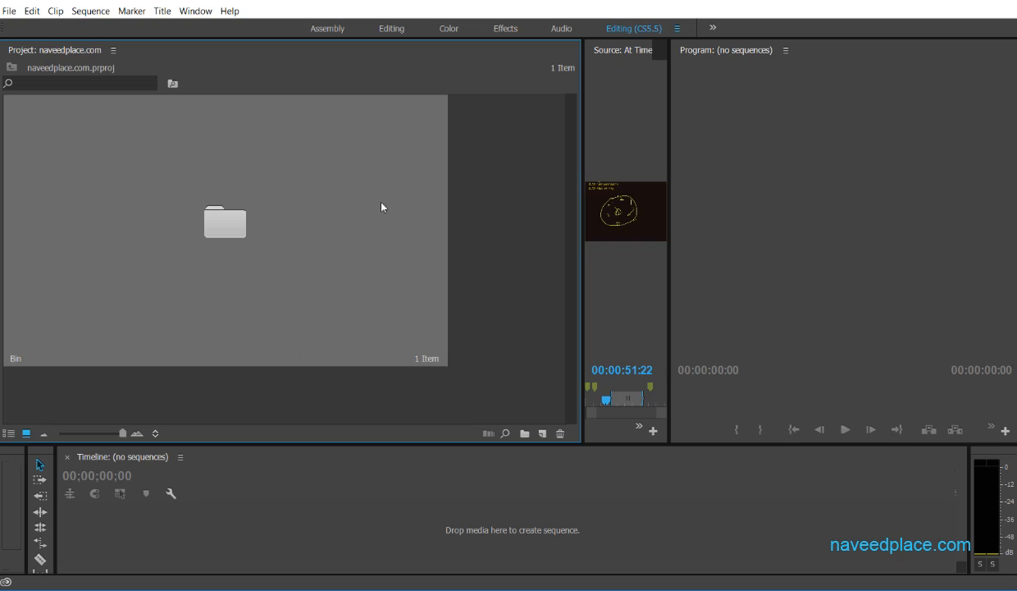
pyautogui.moveTo(123, 435); pyautogui.dragTo(70, 438)
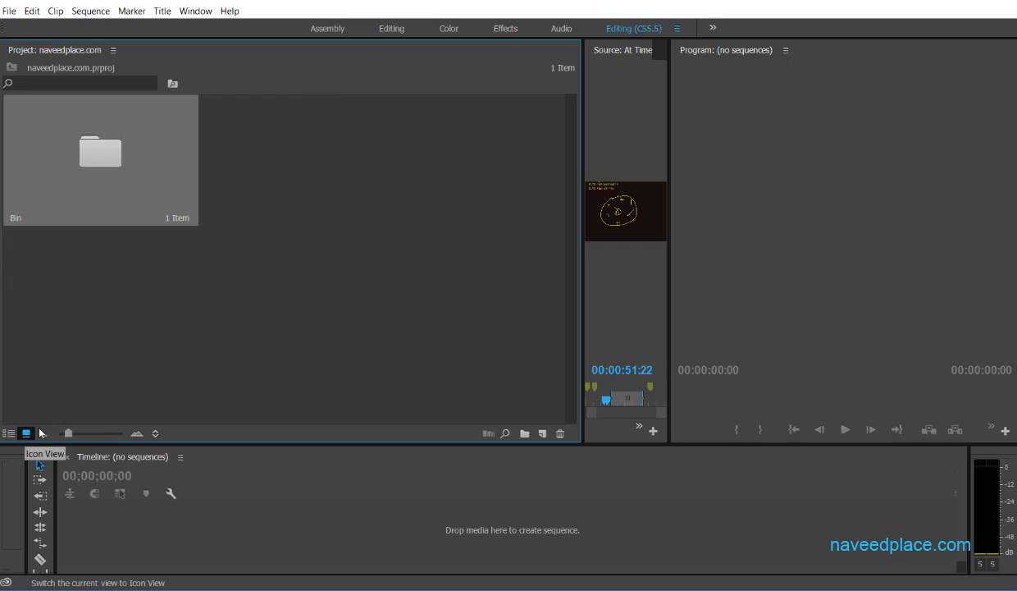
pyautogui.rightClick(319, 138)
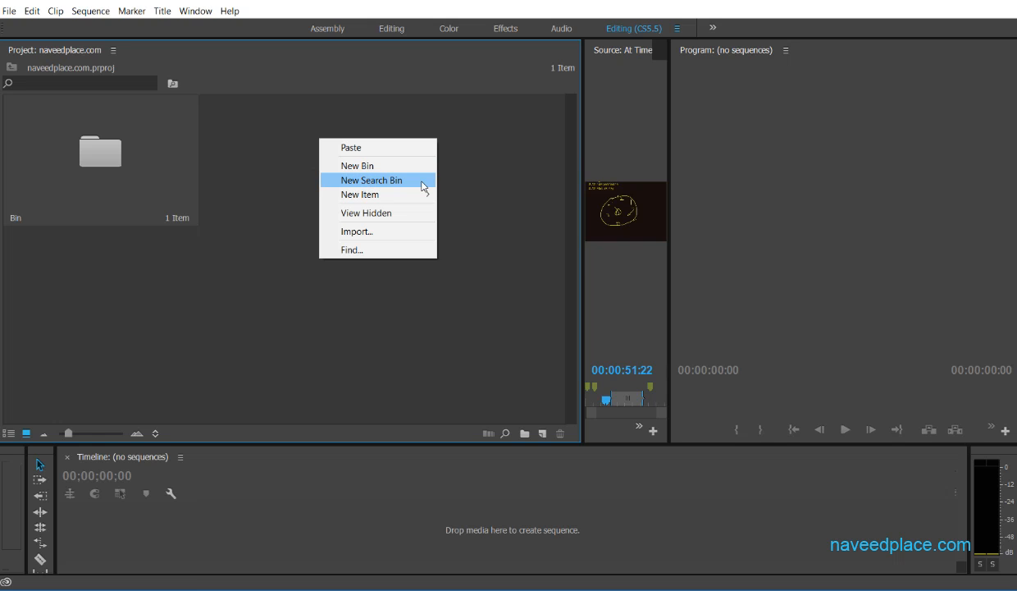
pyautogui.click(258, 205)
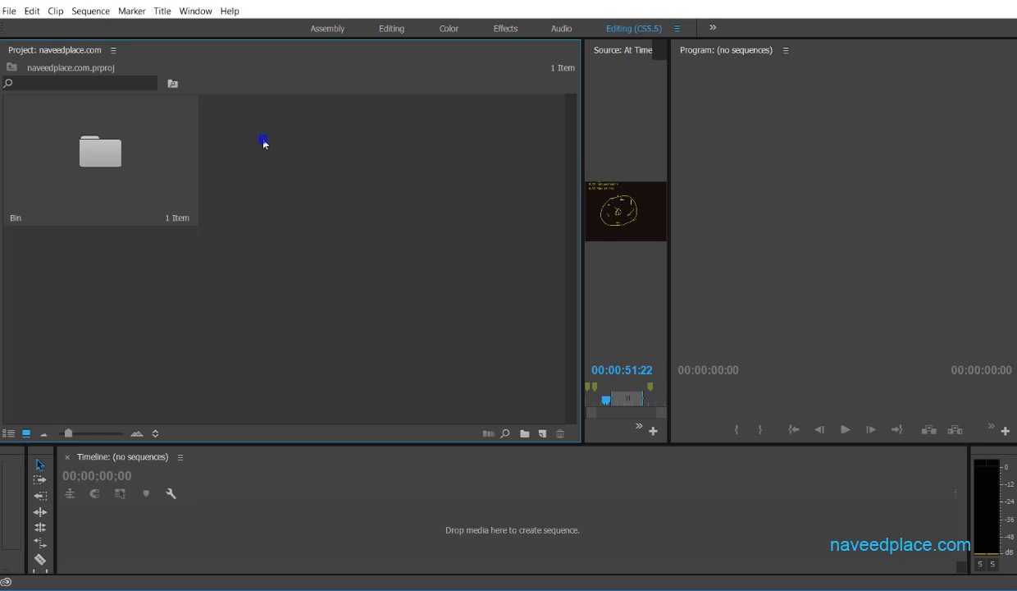
pyautogui.rightClick(263, 139)
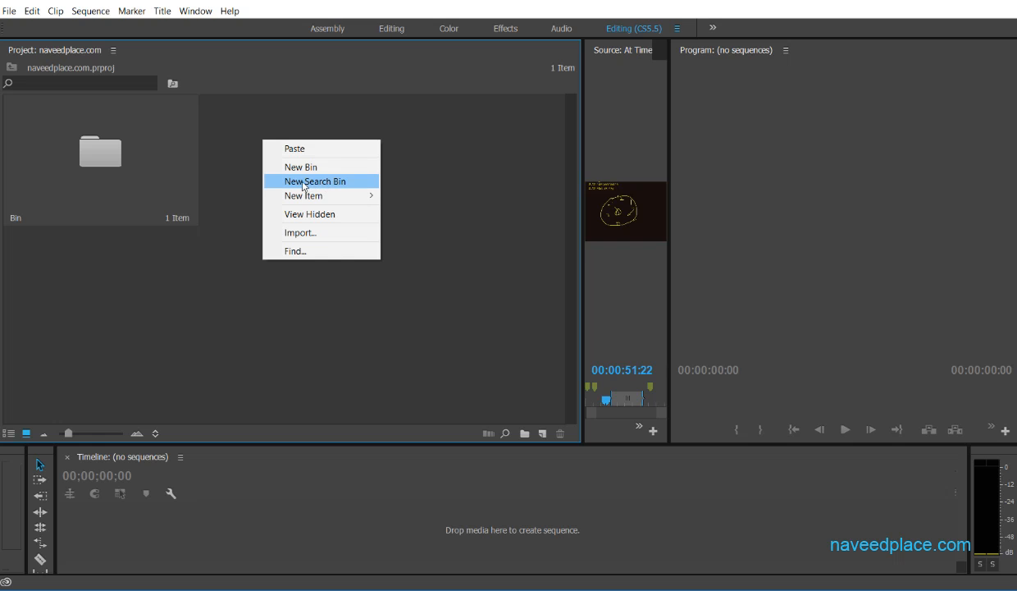
pyautogui.click(241, 189)
# - Import the On - Place PrePosition and On - Time PrePosition videos from the Time PrePosition folder
pyautogui.doubleClick(241, 190)
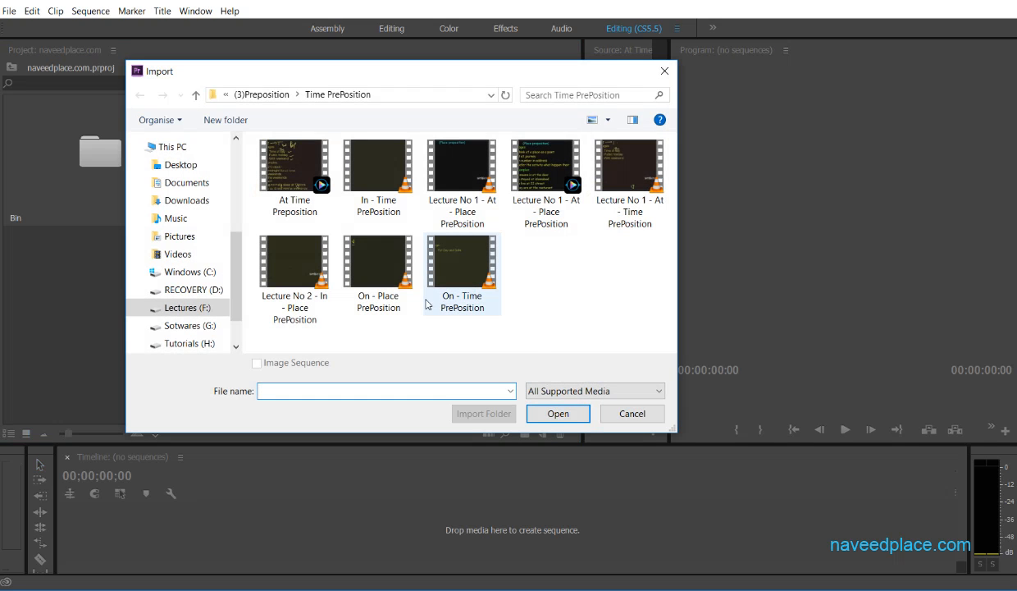
pyautogui.moveTo(595, 344); pyautogui.dragTo(388, 285)
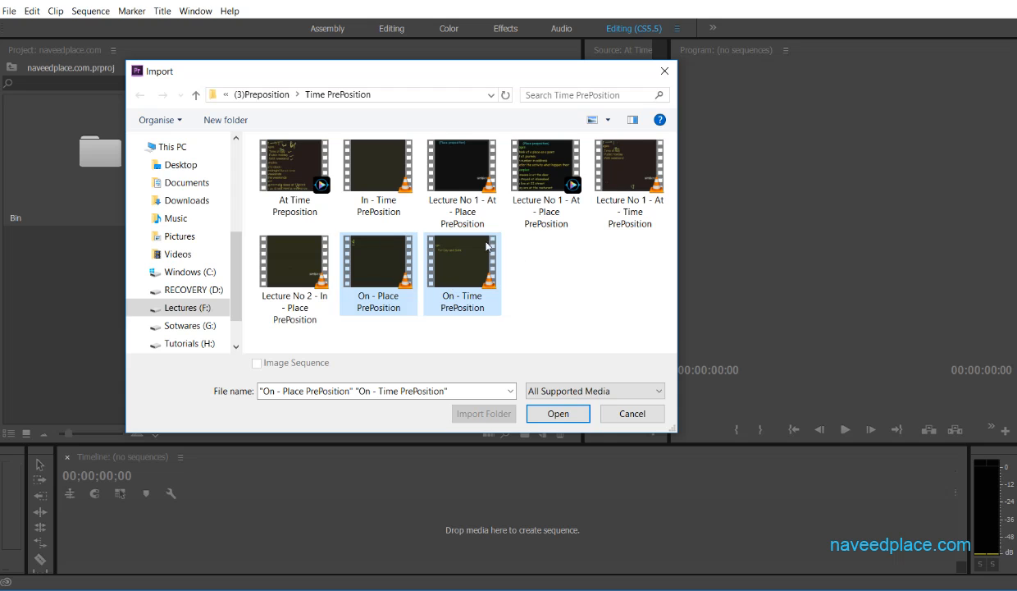
pyautogui.click(557, 413)
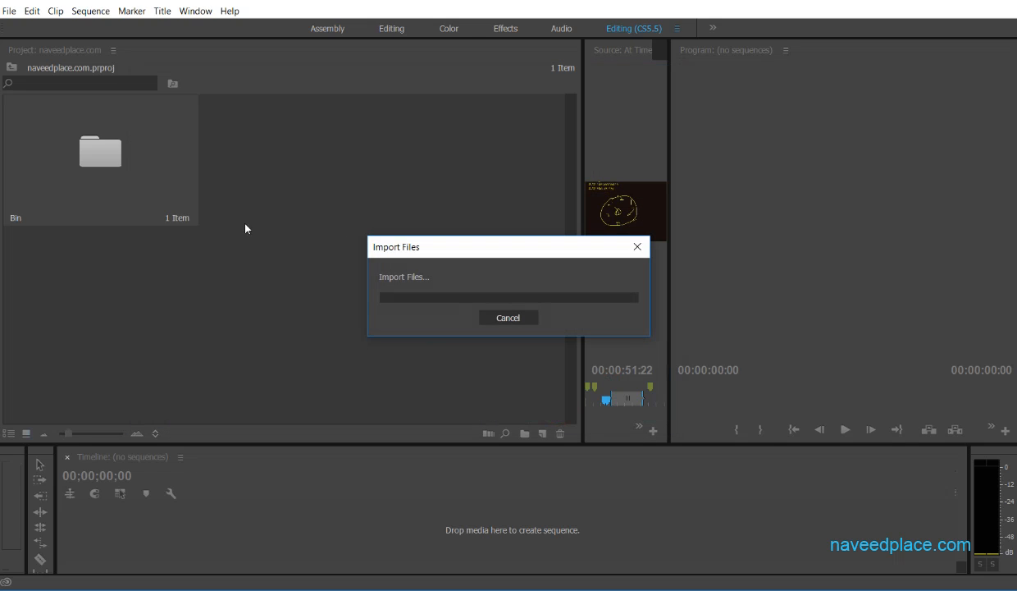
# - Create a search bin that finds items with "om" in all metadata, keeping its default name
pyautogui.click(475, 338)
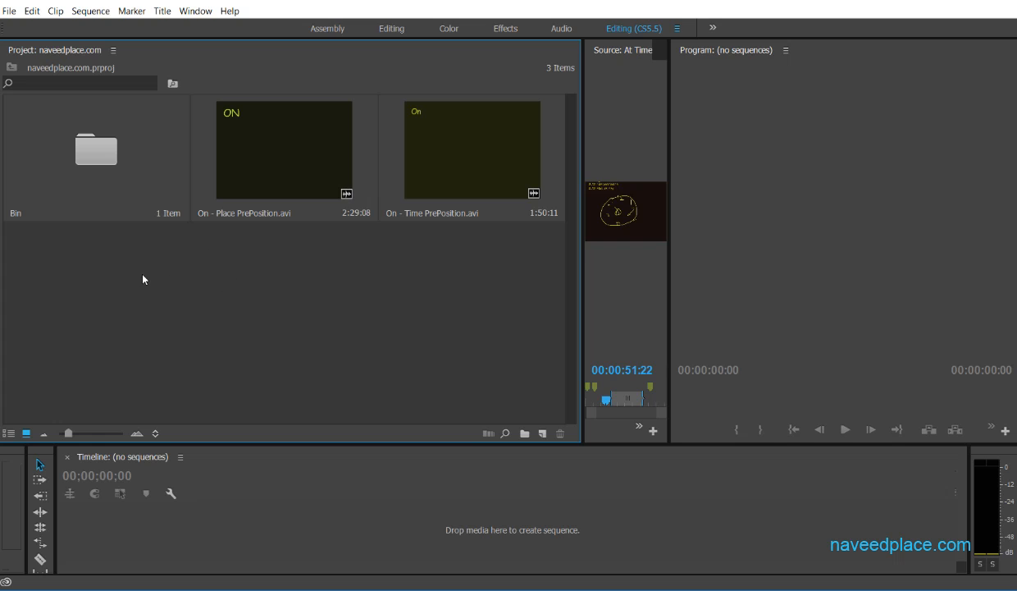
pyautogui.rightClick(179, 292)
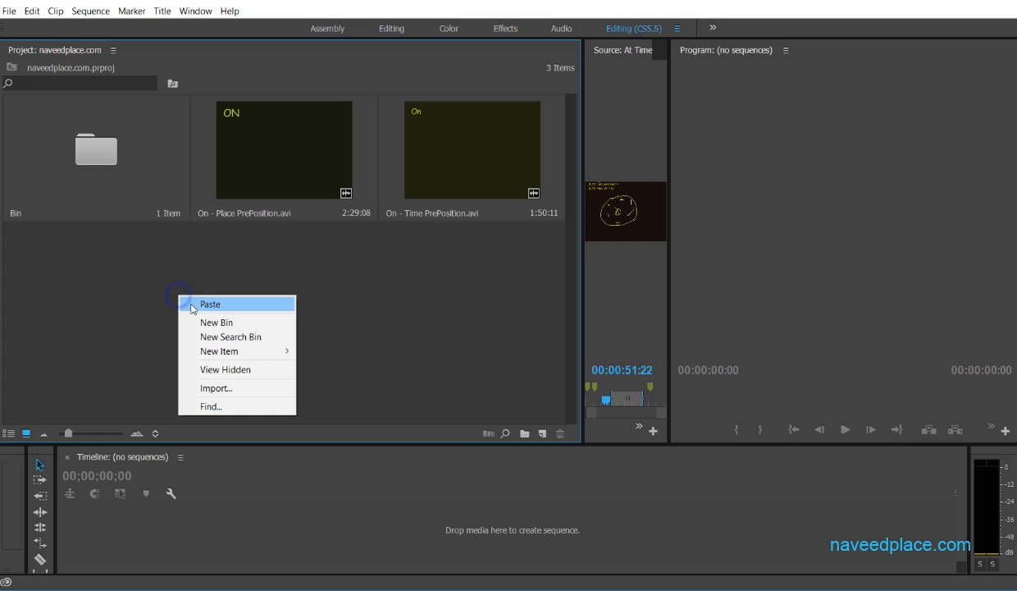
pyautogui.click(233, 339)
pyautogui.moveTo(470, 217); pyautogui.dragTo(318, 273)
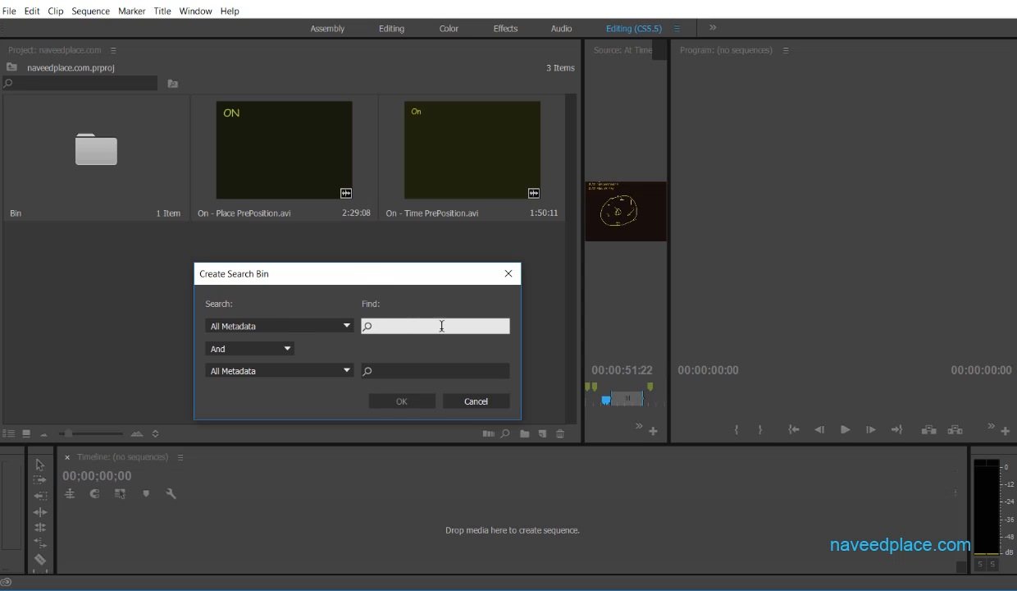
pyautogui.write('om')
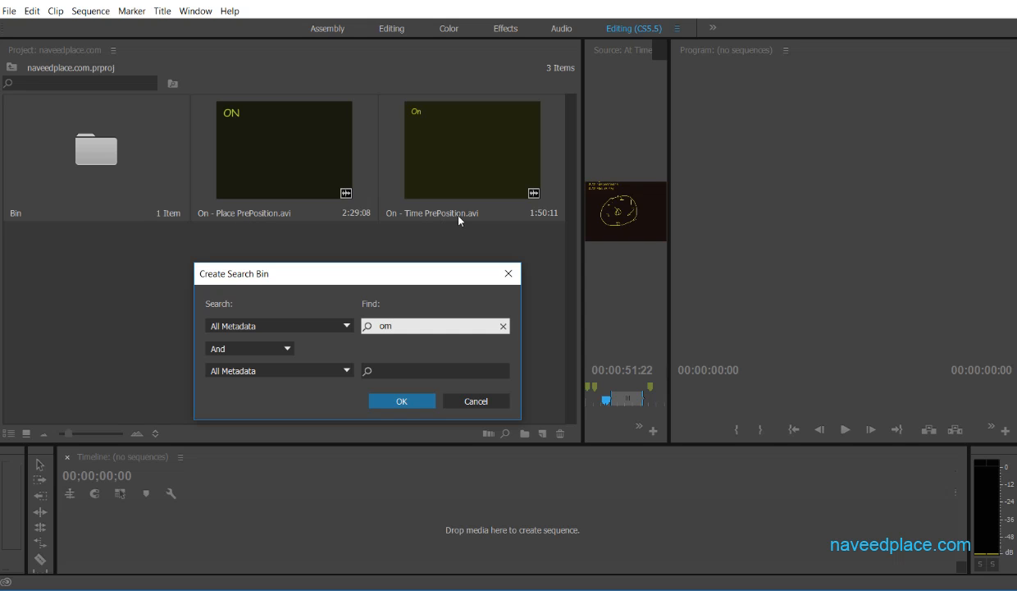
pyautogui.click(407, 401)
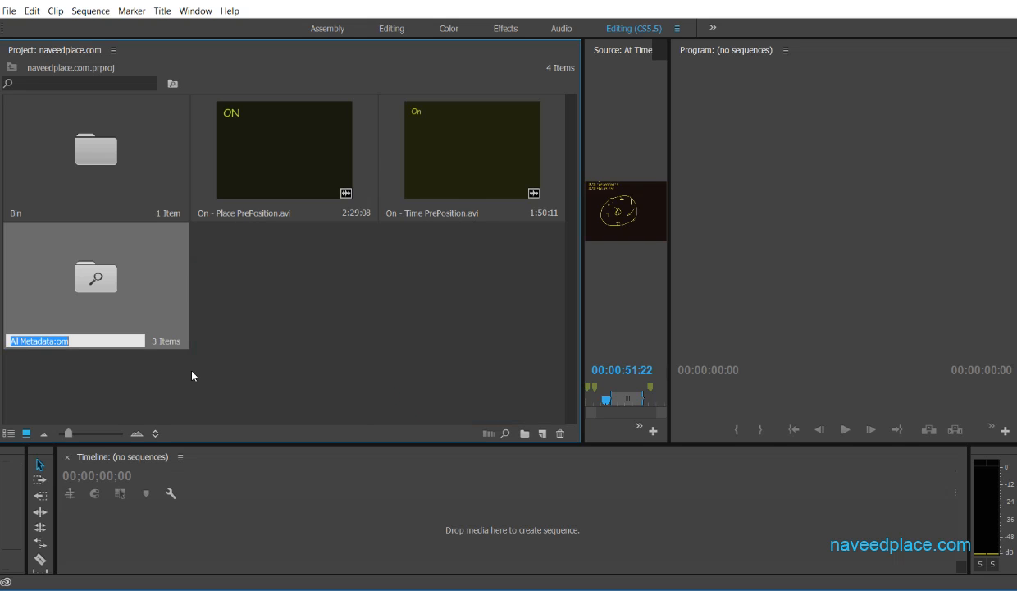
# - Open the new search bin in an enlarged window, look over the clips it gathered, and close it
pyautogui.click(156, 306)
pyautogui.doubleClick(159, 300)
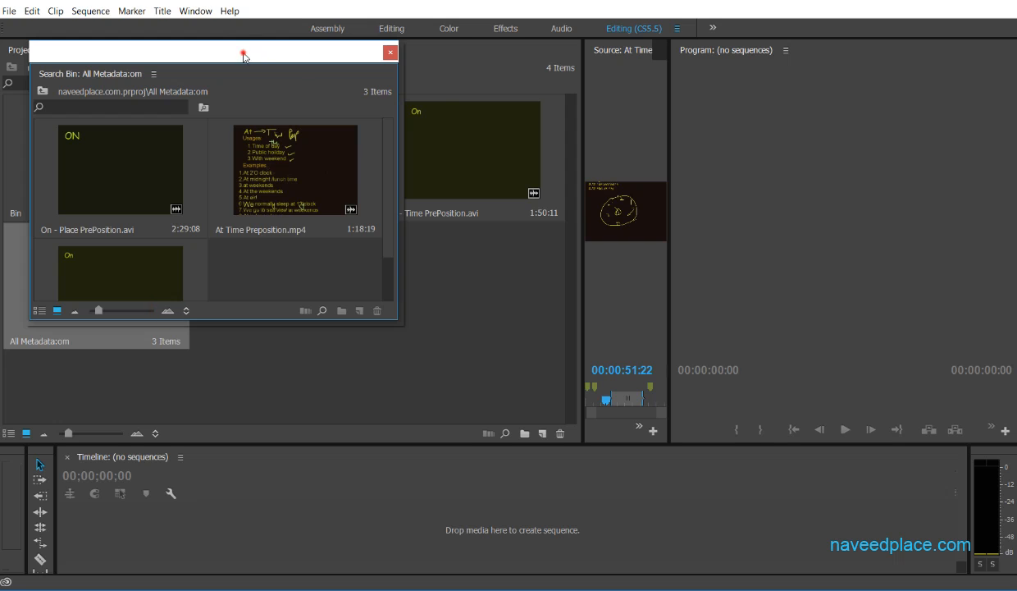
pyautogui.moveTo(245, 50); pyautogui.dragTo(369, 55)
pyautogui.moveTo(388, 329); pyautogui.dragTo(387, 425)
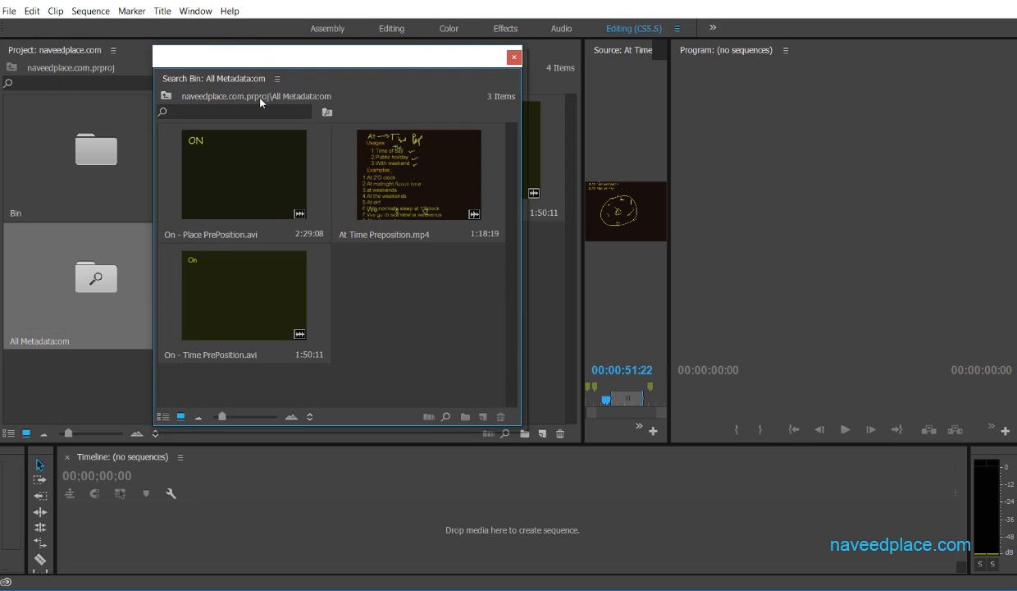
pyautogui.click(216, 147)
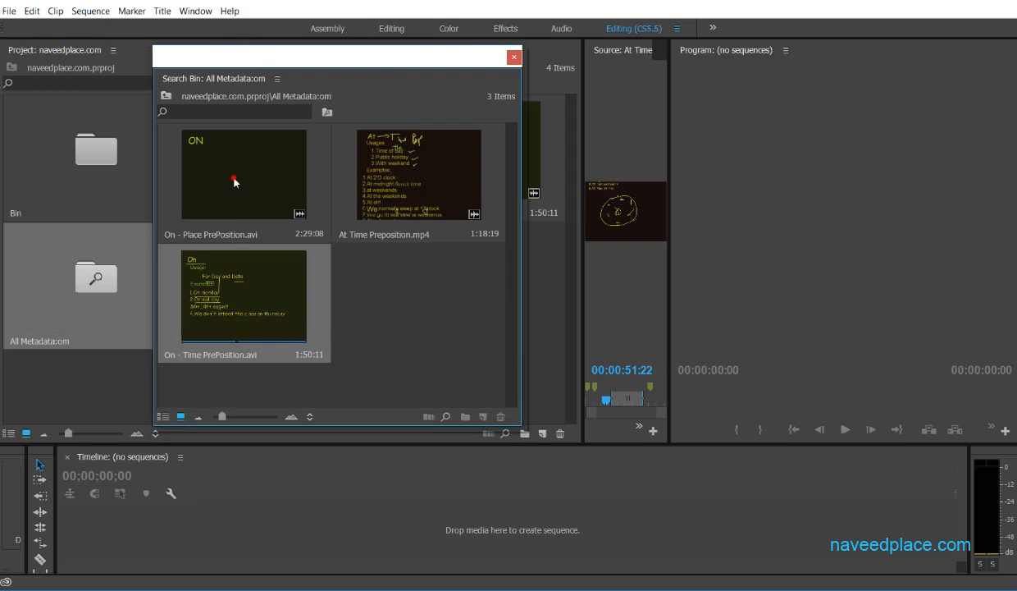
pyautogui.click(232, 279)
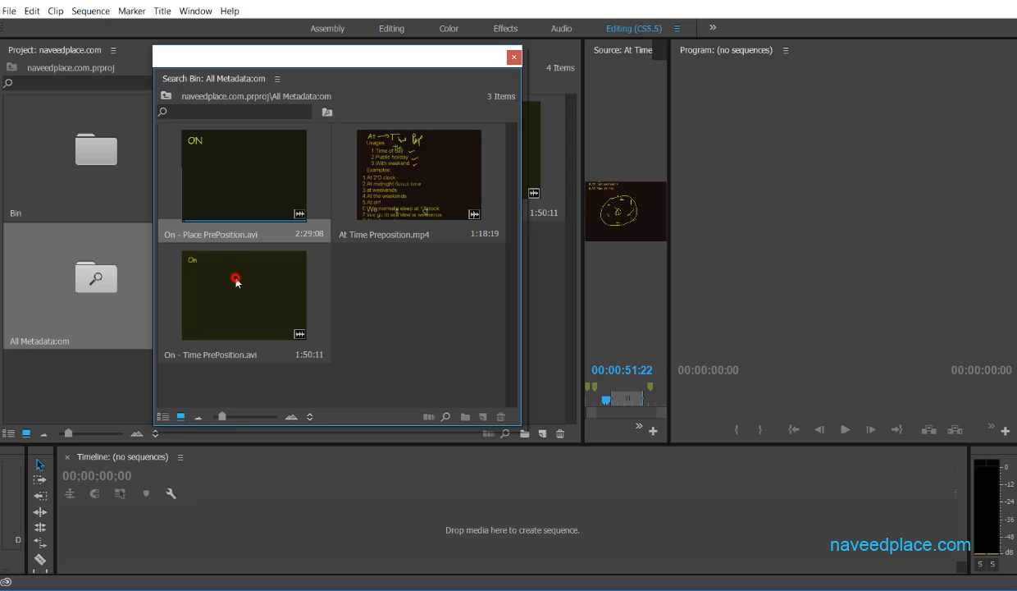
pyautogui.click(514, 56)
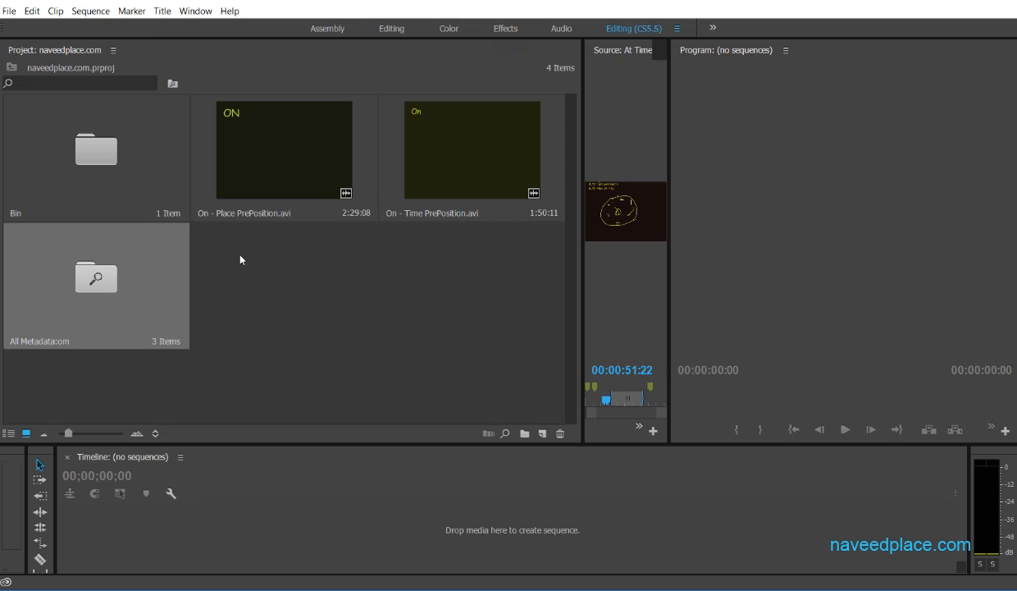
pyautogui.rightClick(241, 254)
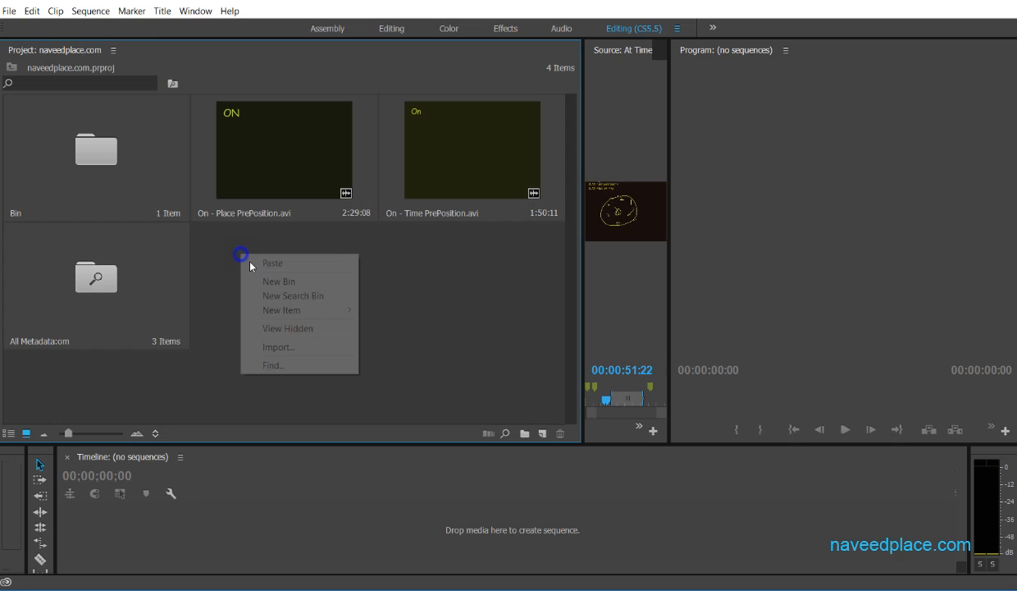
pyautogui.click(317, 296)
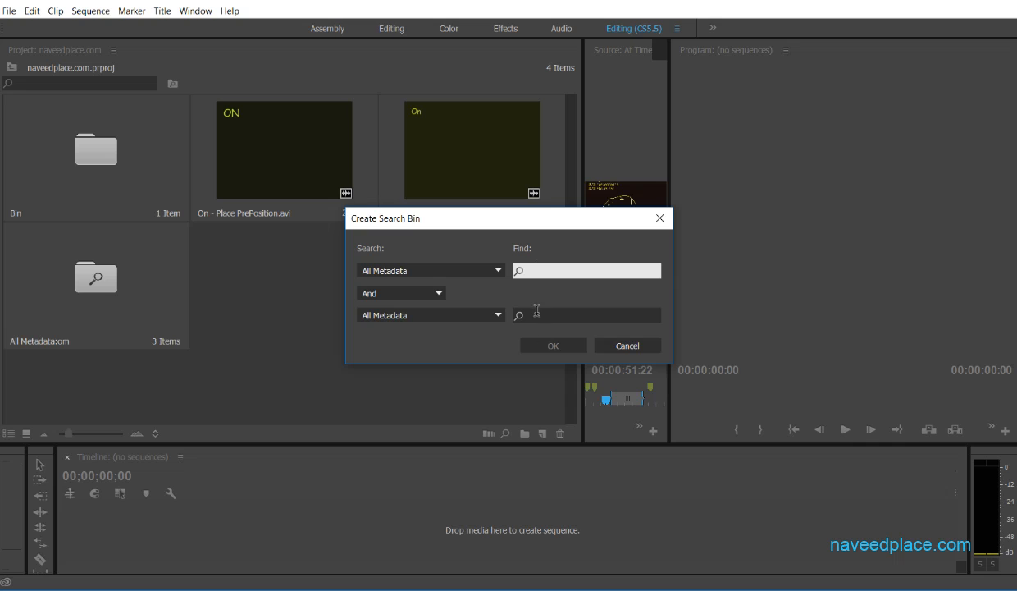
pyautogui.click(606, 349)
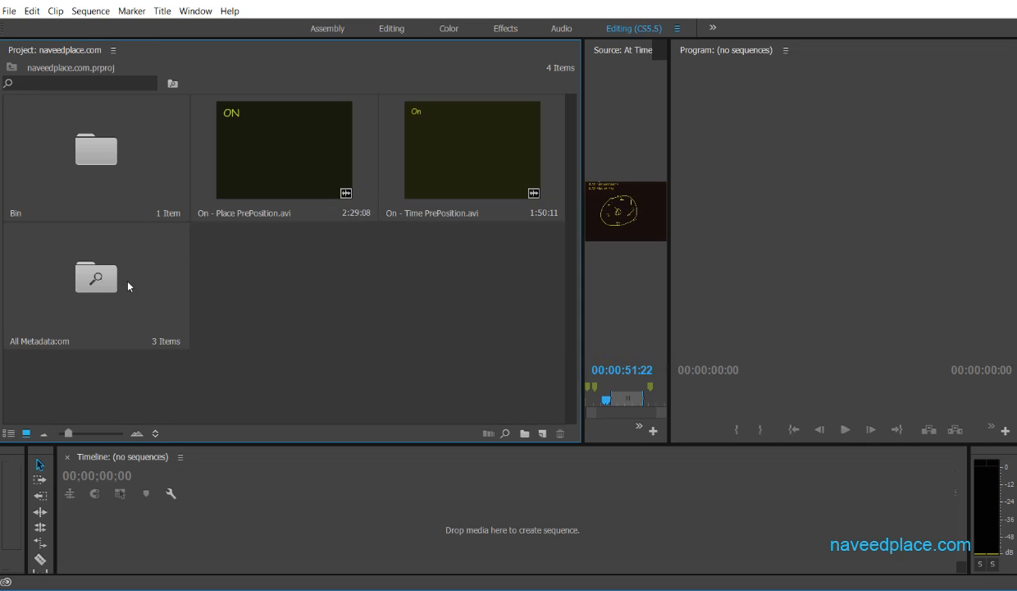
# - Delete the All Metadata:om search bin from the project
pyautogui.click(114, 287)
pyautogui.press('Delete')
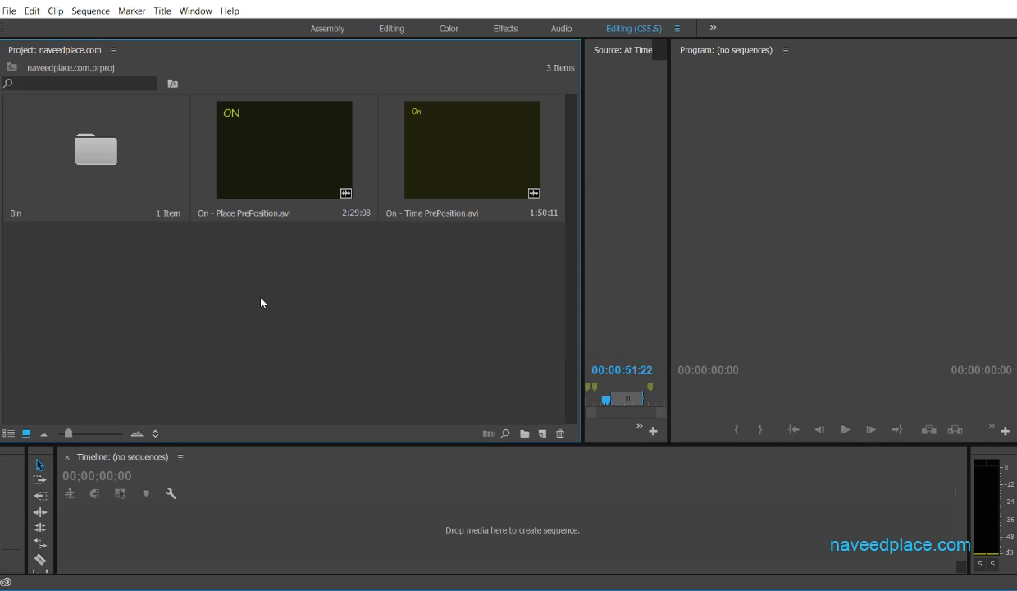
# - Hide the On - Time PrePosition.avi and On - Place PrePosition.avi clips in the project
pyautogui.rightClick(246, 294)
pyautogui.moveTo(284, 351)
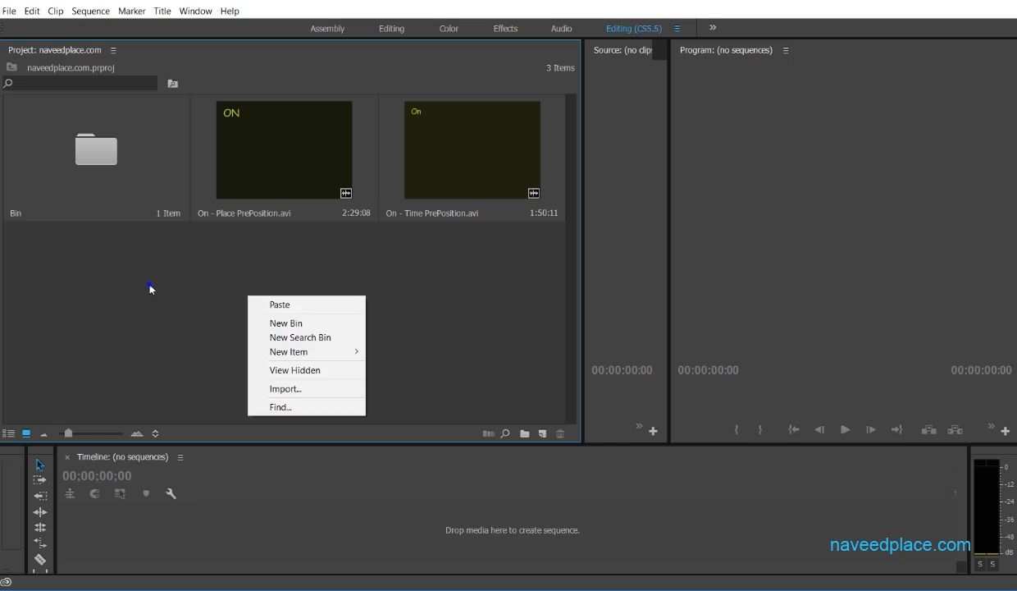
pyautogui.rightClick(150, 284)
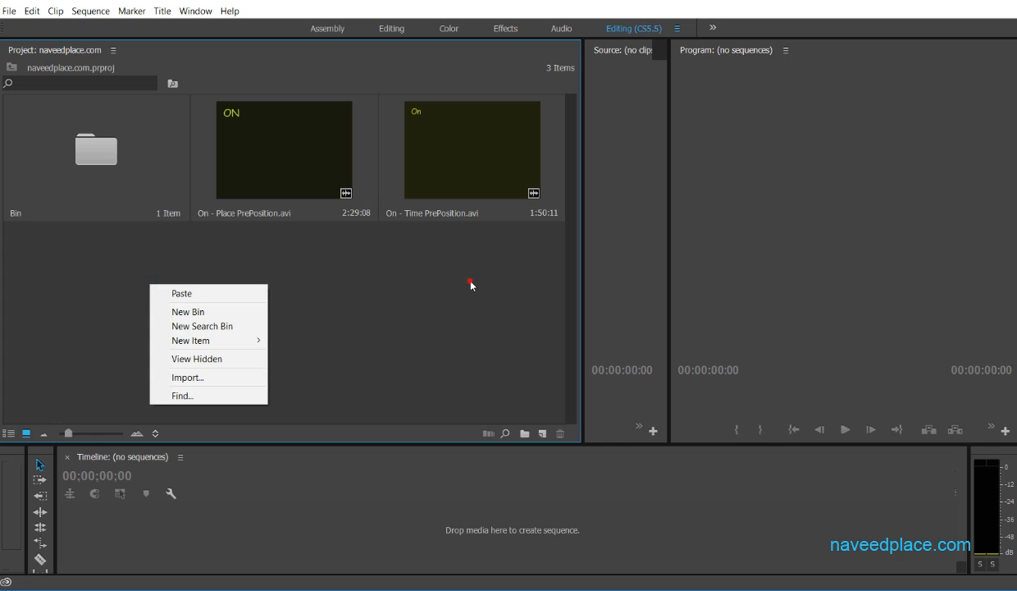
pyautogui.rightClick(428, 201)
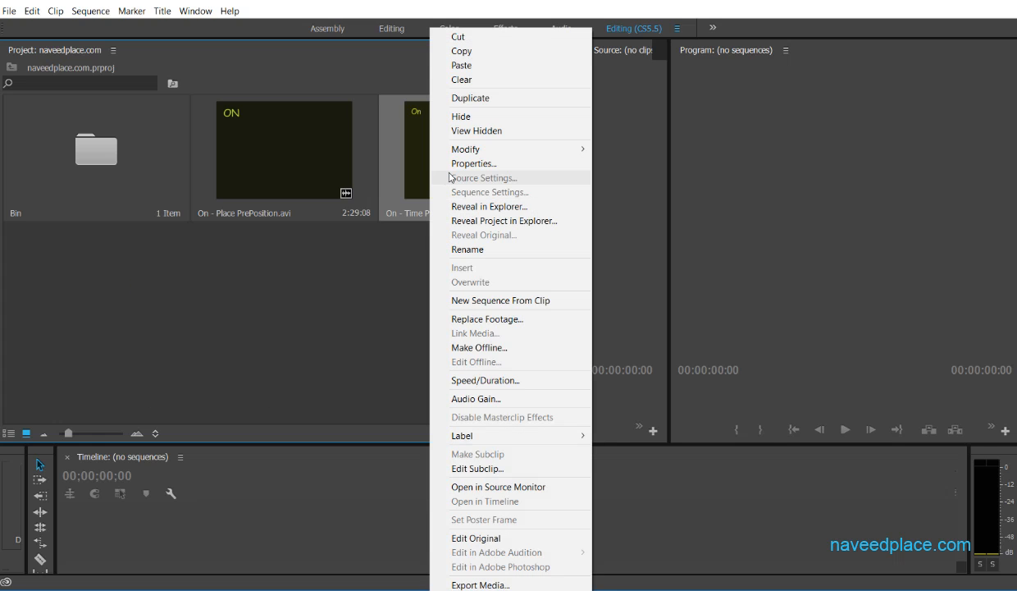
pyautogui.click(480, 118)
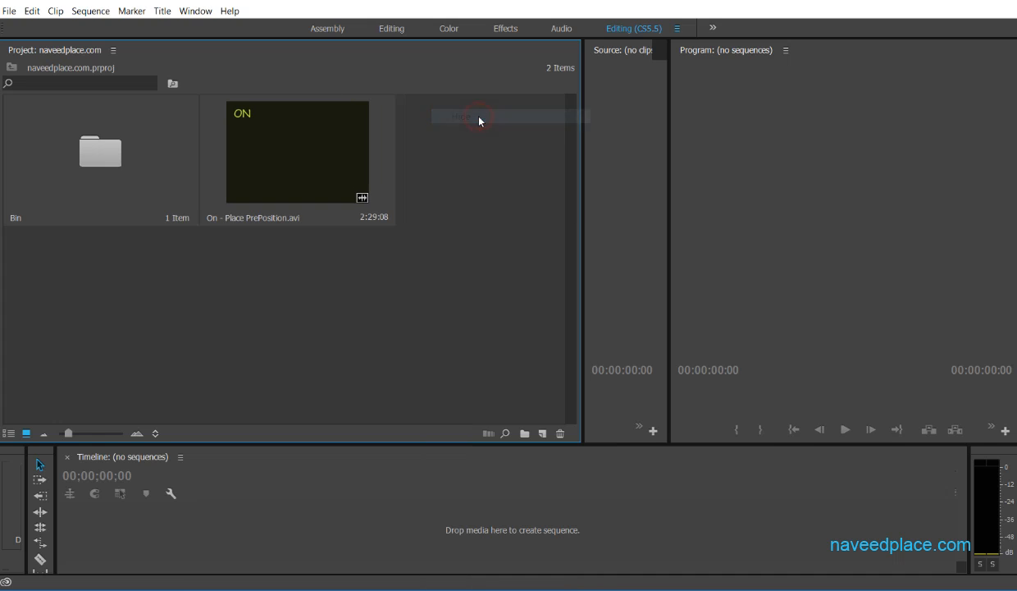
pyautogui.rightClick(277, 159)
pyautogui.click(311, 118)
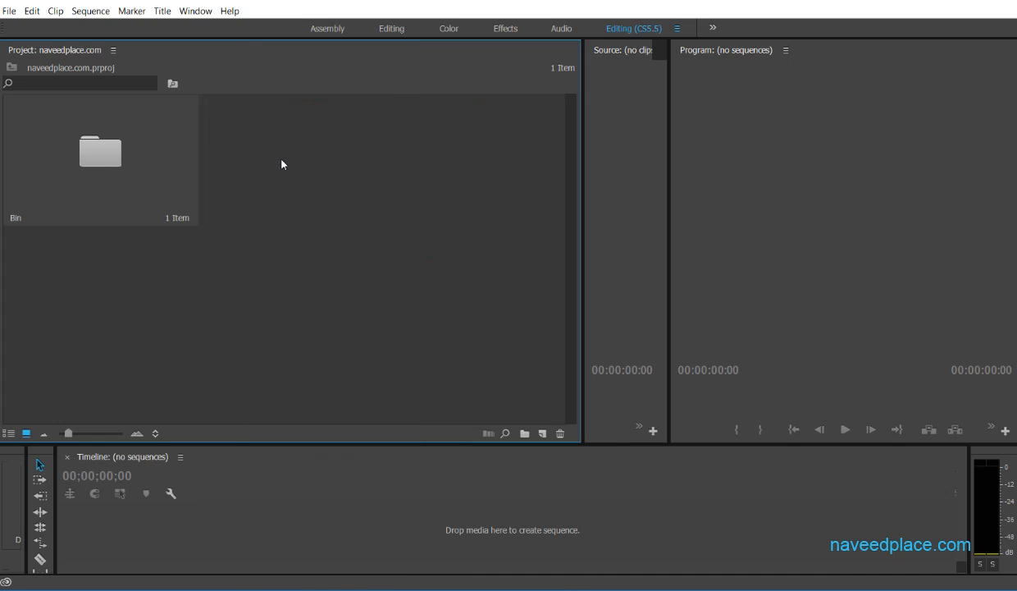
# - Display the hidden clips temporarily to check the hide status of On - Place PrePosition.avi, and turn their display off again
pyautogui.rightClick(310, 164)
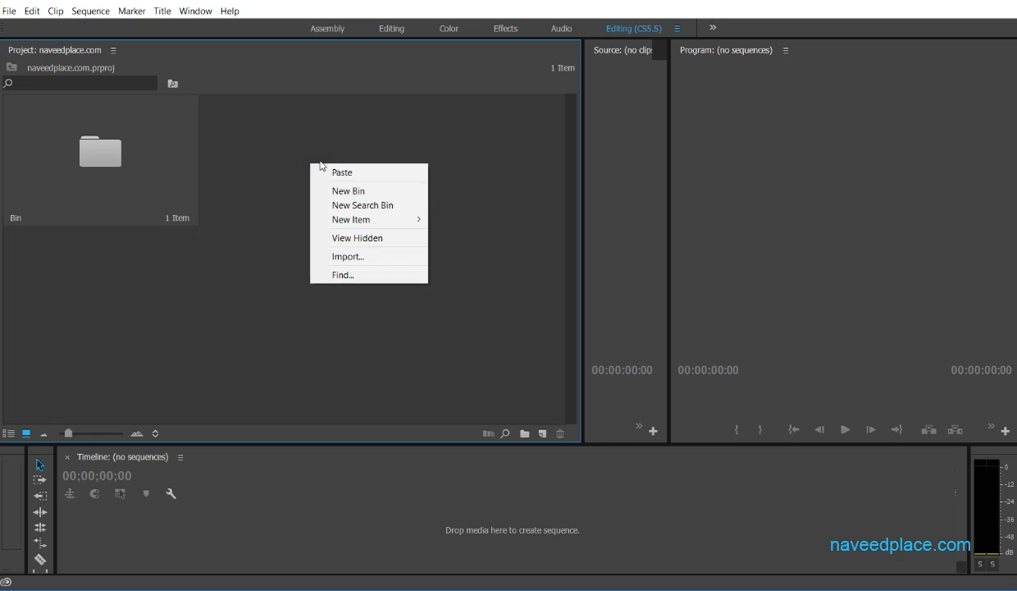
pyautogui.click(351, 238)
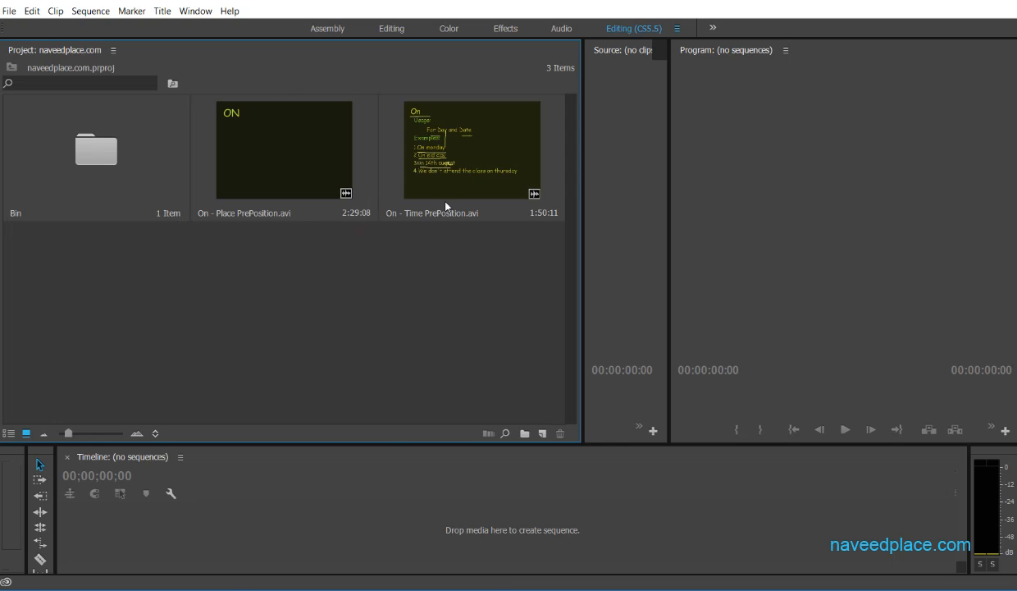
pyautogui.rightClick(268, 342)
pyautogui.rightClick(272, 168)
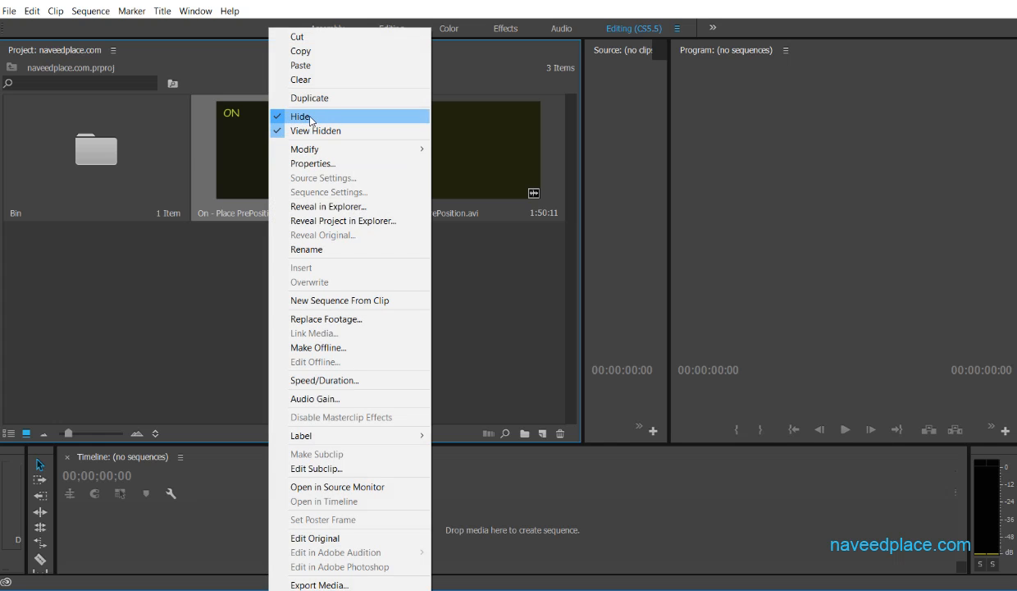
pyautogui.click(186, 384)
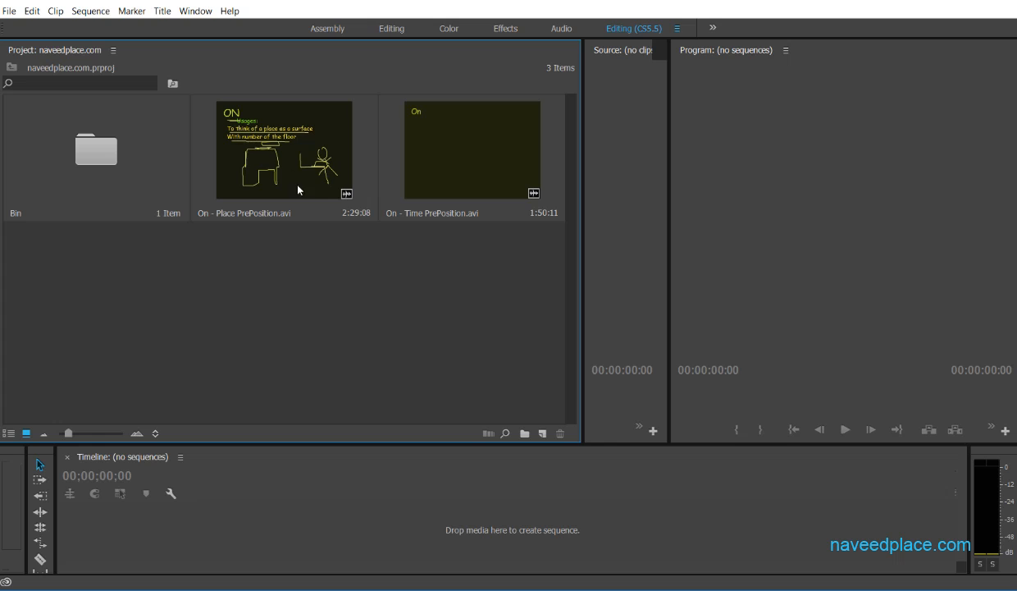
pyautogui.rightClick(253, 271)
pyautogui.click(275, 346)
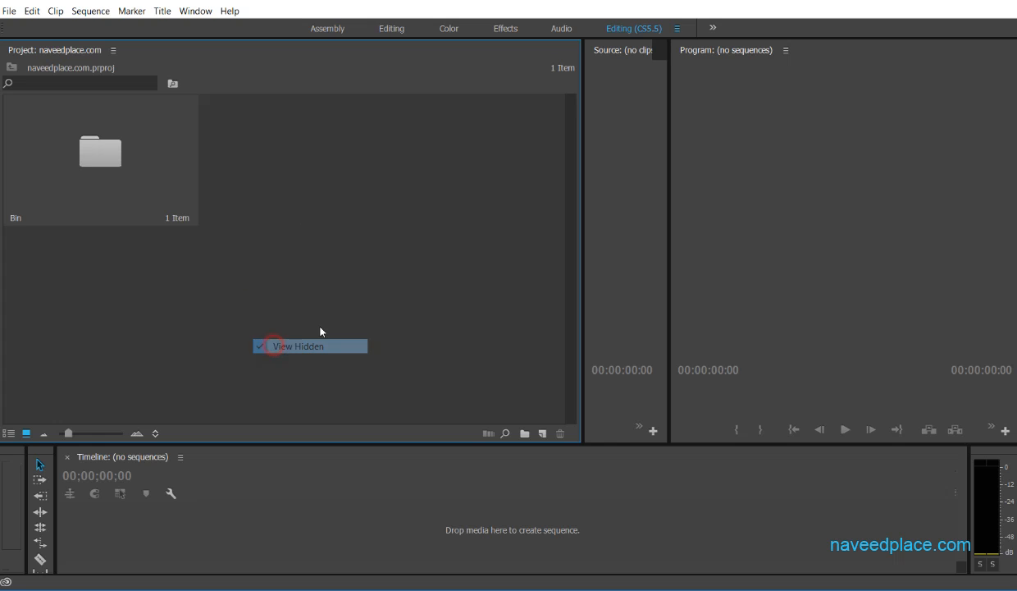
# - Examine the project's Find command, its search field, and the types of new items that can be created
pyautogui.rightClick(234, 198)
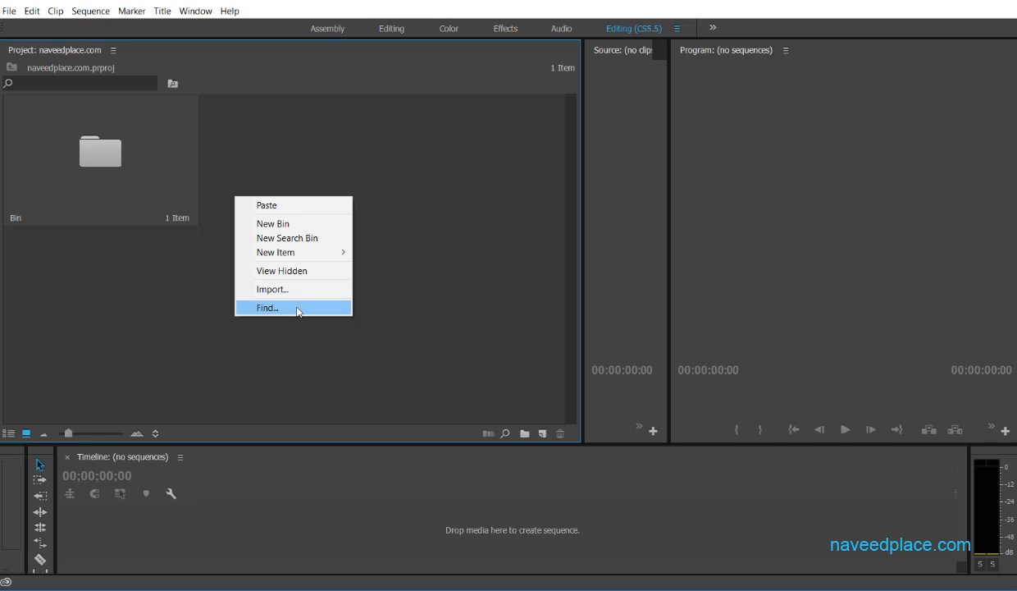
pyautogui.click(182, 314)
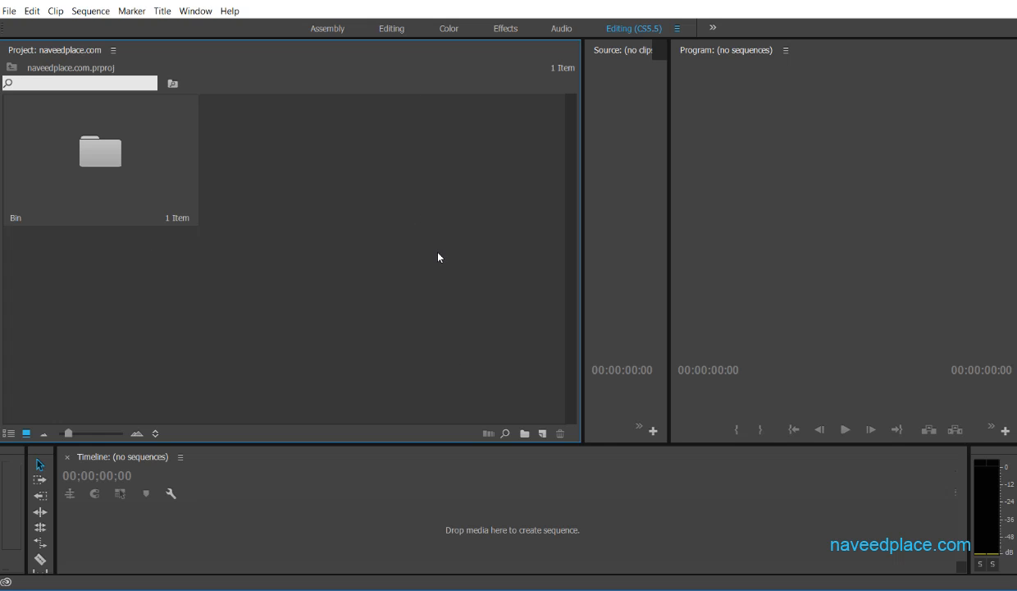
pyautogui.click(29, 84)
pyautogui.rightClick(300, 151)
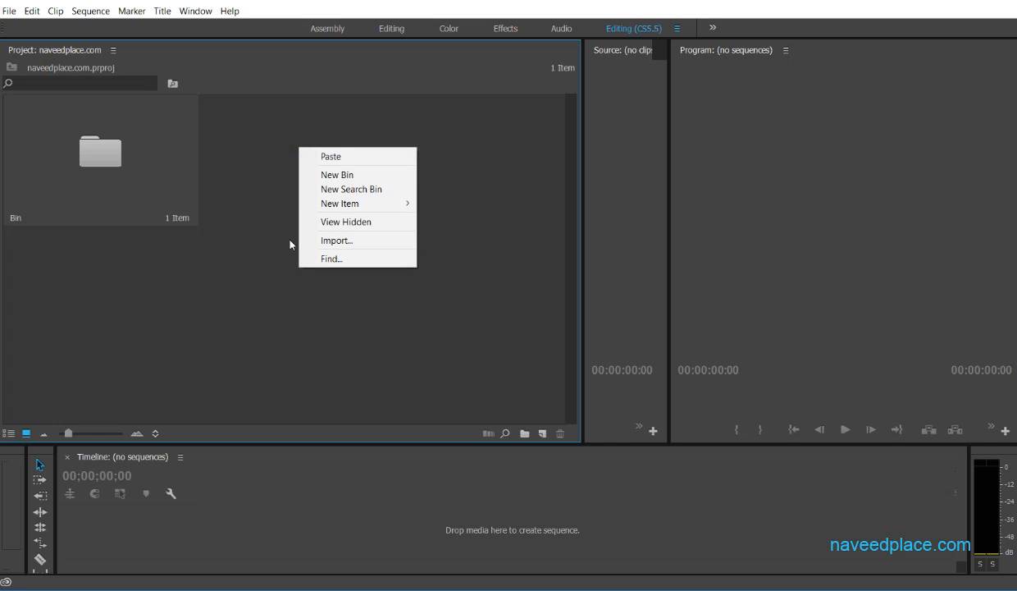
pyautogui.rightClick(207, 134)
pyautogui.moveTo(238, 187)
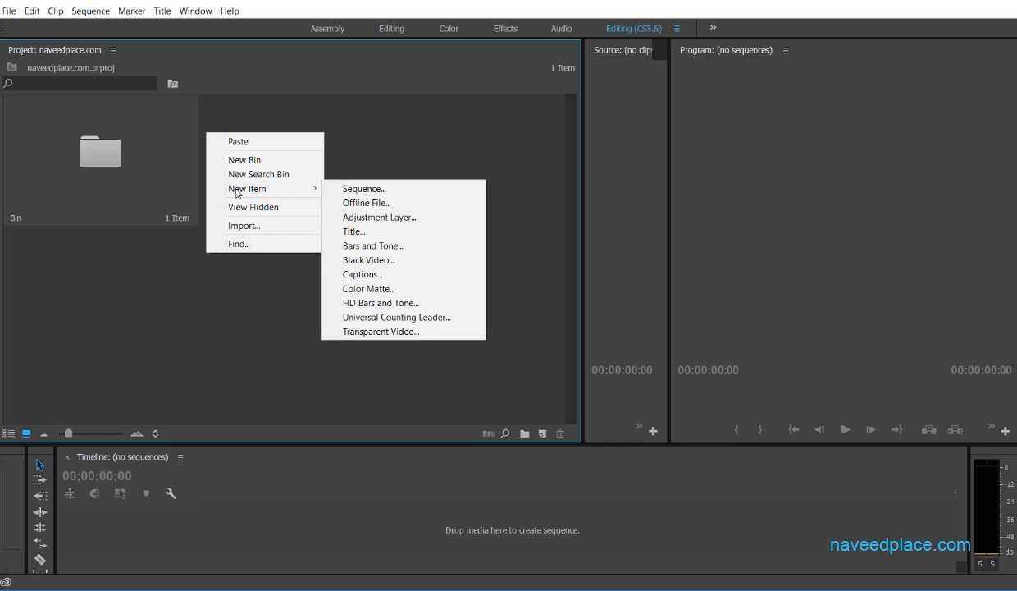
pyautogui.click(430, 150)
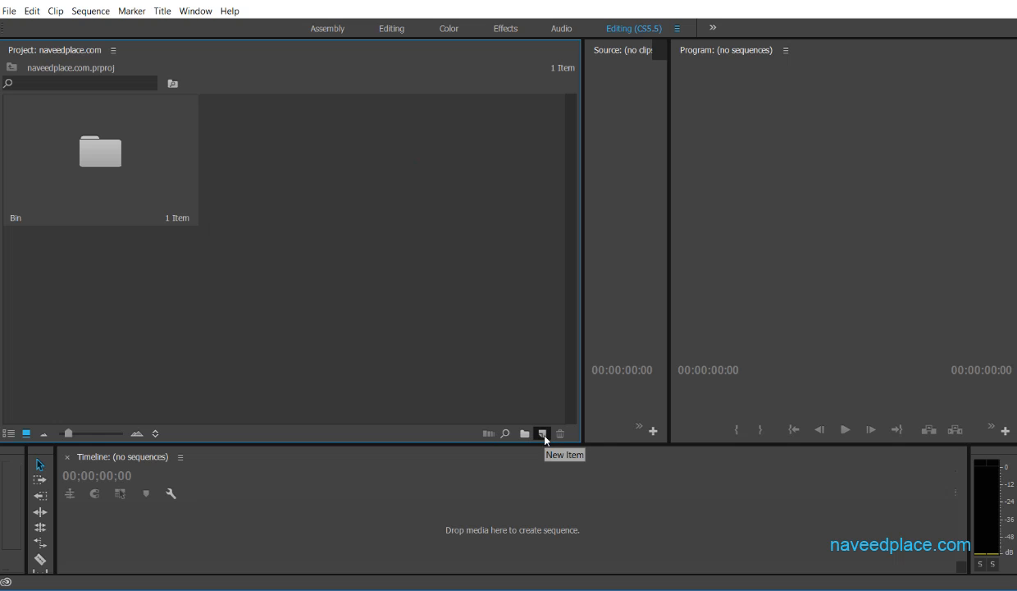
pyautogui.click(542, 434)
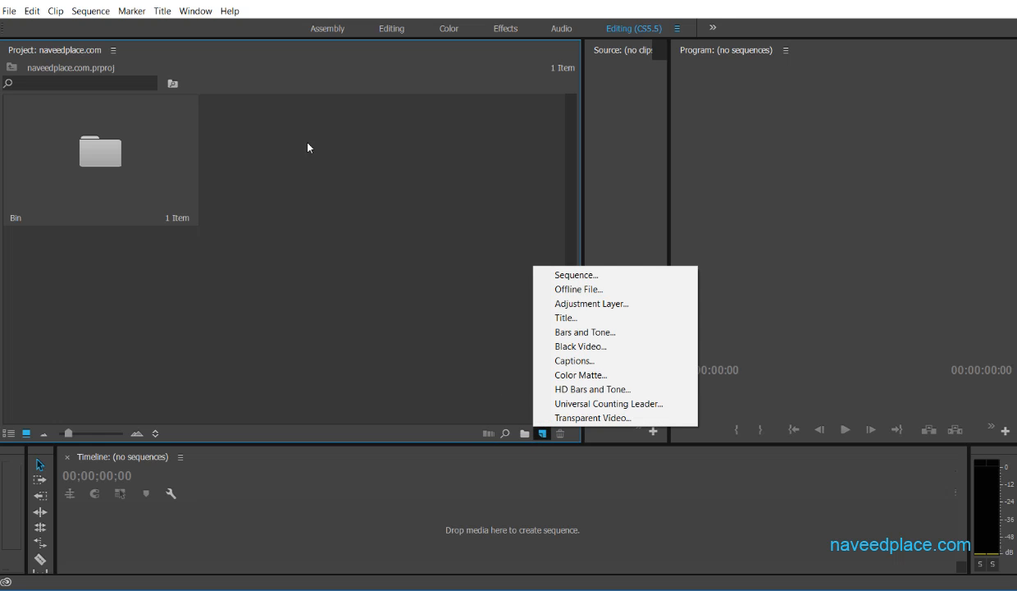
# - Create a new sequence named Sequence 01 with the ARRI 1080p 23.976 preset
pyautogui.rightClick(244, 133)
pyautogui.moveTo(308, 195)
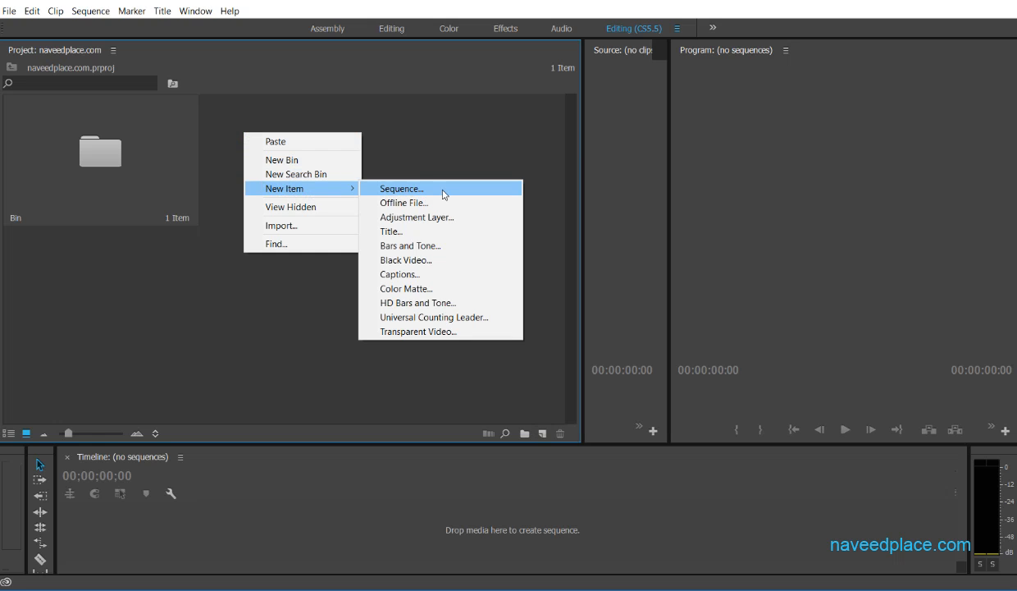
pyautogui.click(407, 191)
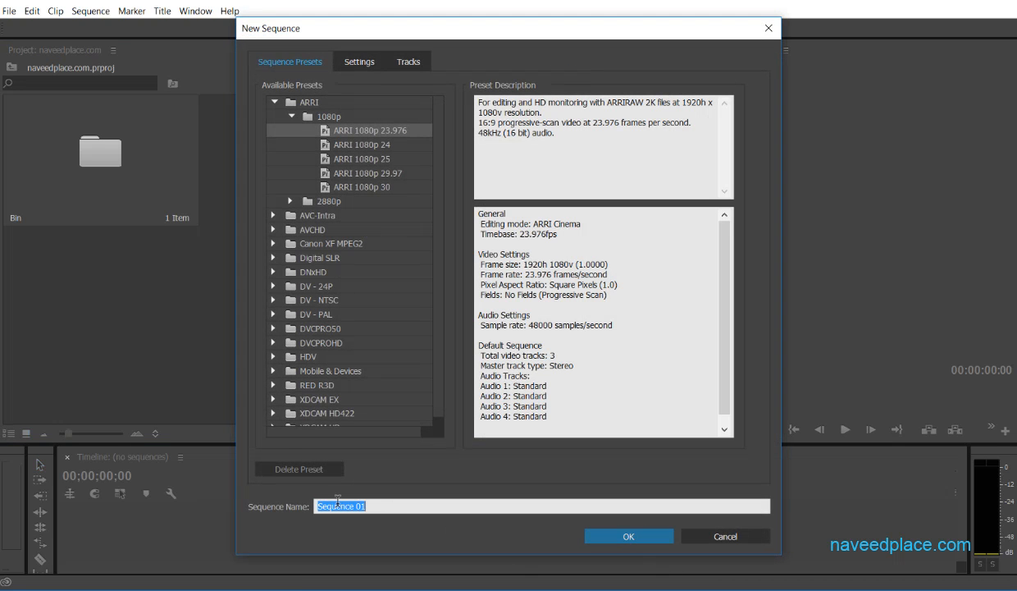
pyautogui.click(603, 538)
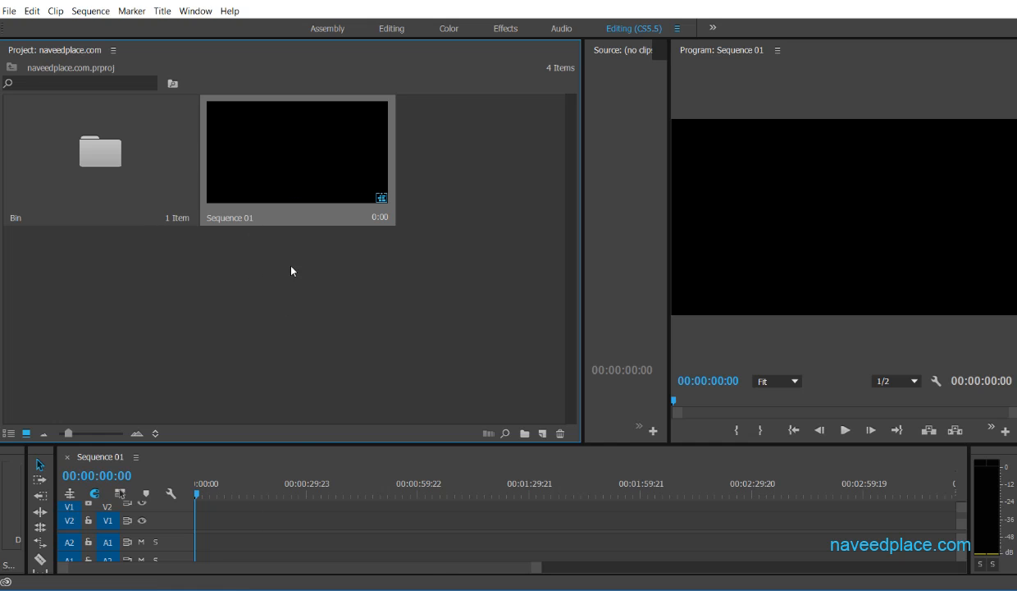
pyautogui.rightClick(446, 143)
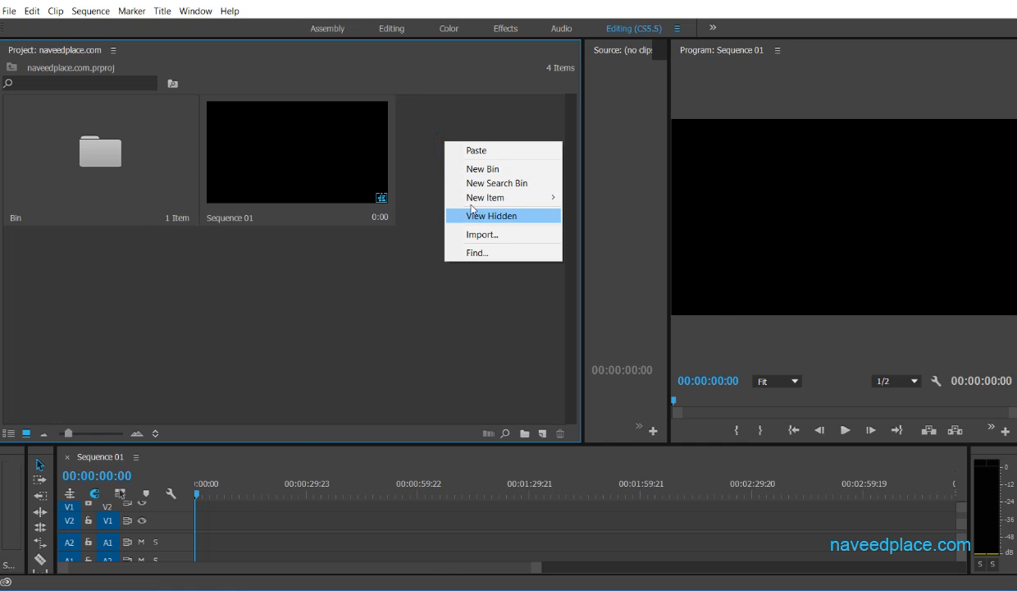
pyautogui.moveTo(447, 198)
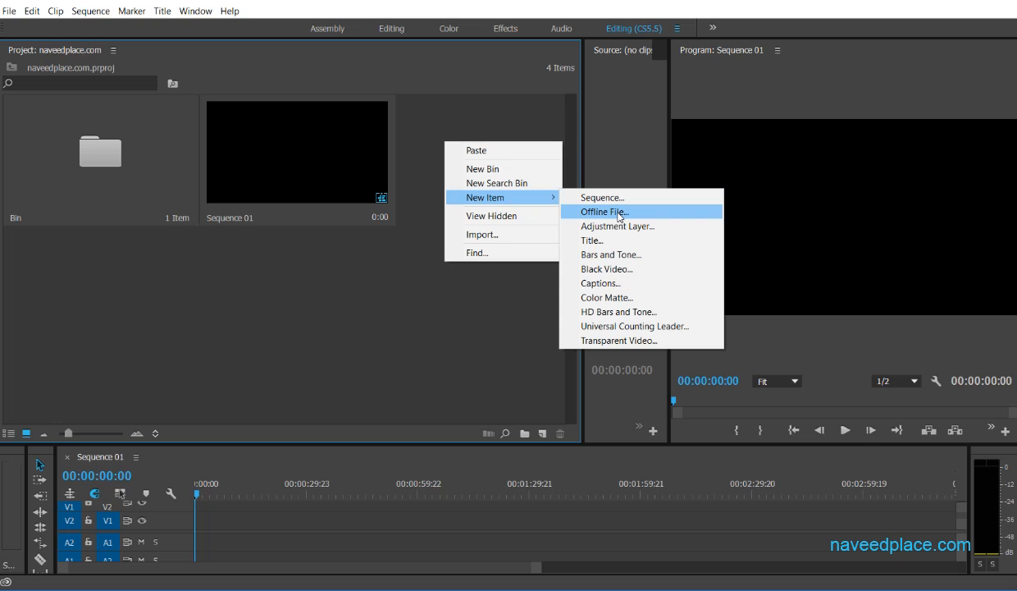
pyautogui.click(365, 263)
# - Delete Sequence 01 and the bin from the project
pyautogui.click(289, 178)
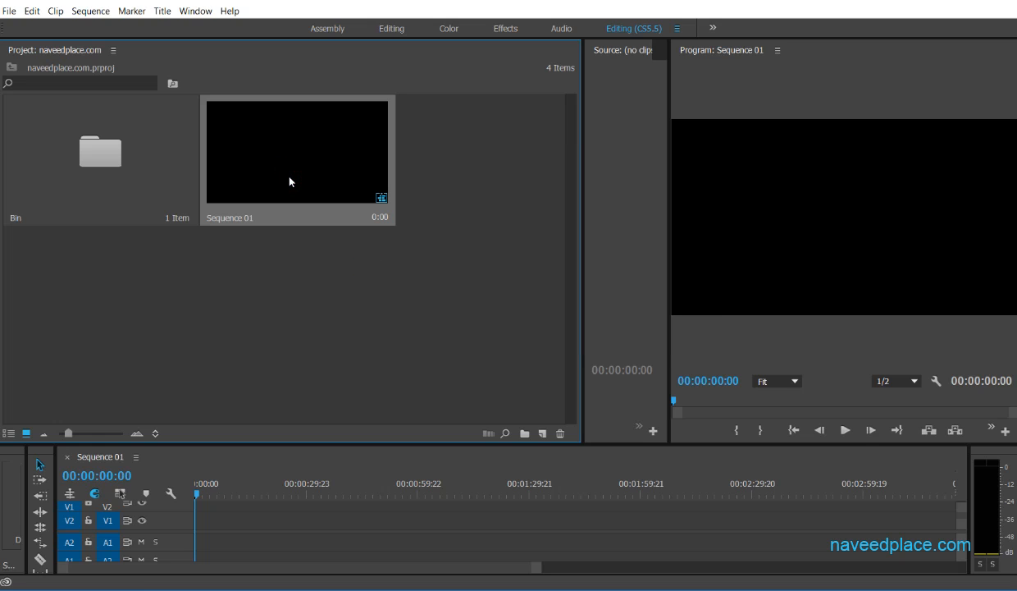
pyautogui.press('Delete')
pyautogui.click(132, 170)
pyautogui.press('Delete')
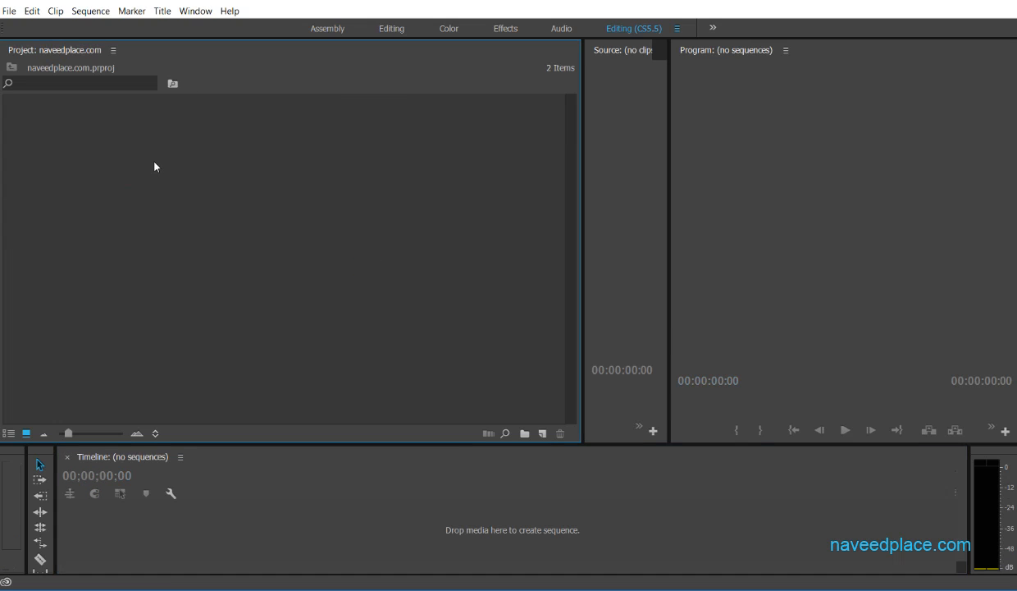
# - Import the At Time Preposition video from the Time PrePosition folder into the project
pyautogui.doubleClick(192, 200)
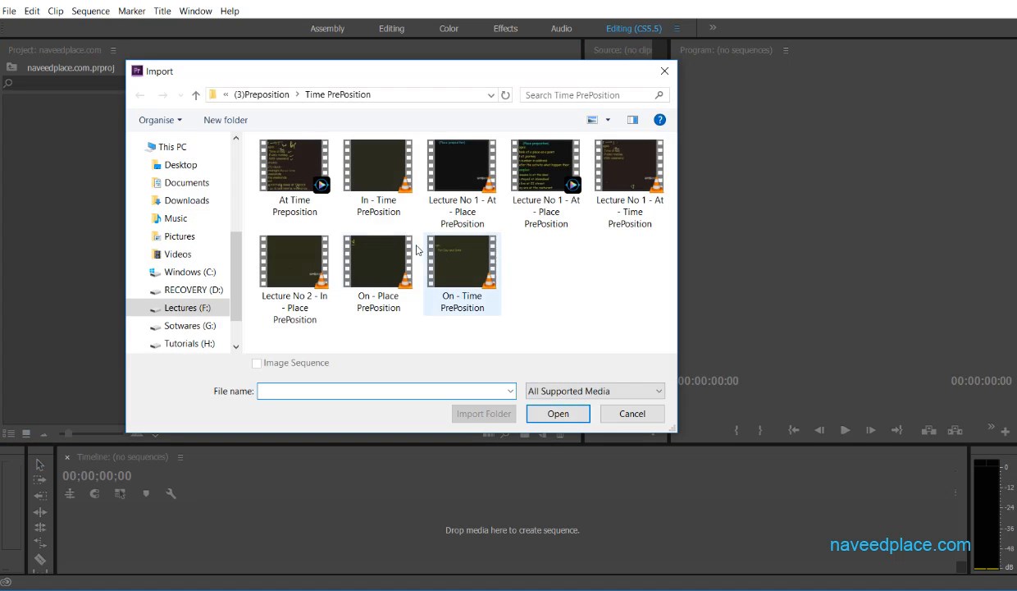
pyautogui.click(281, 171)
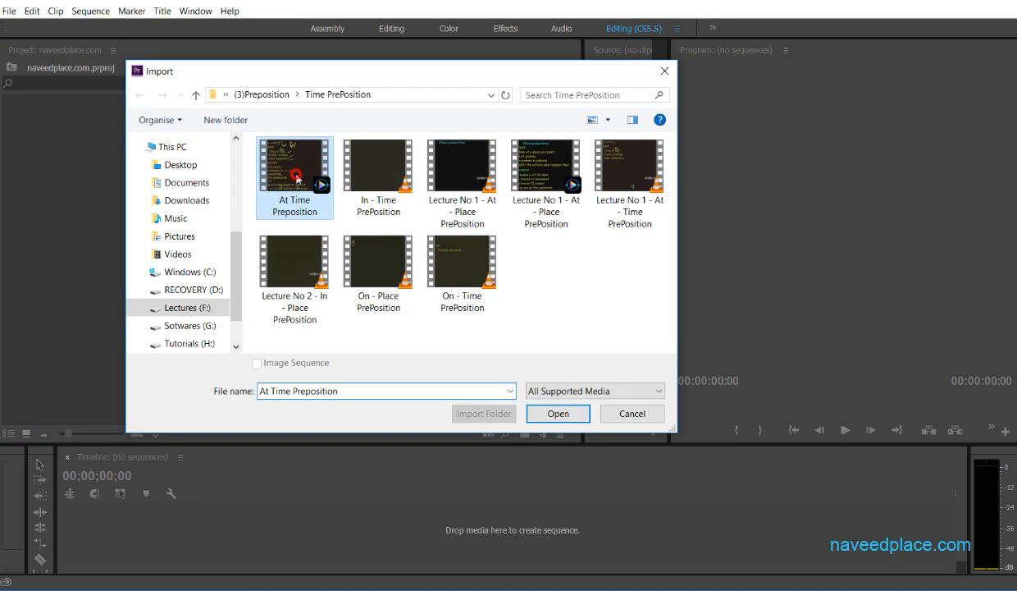
pyautogui.click(558, 414)
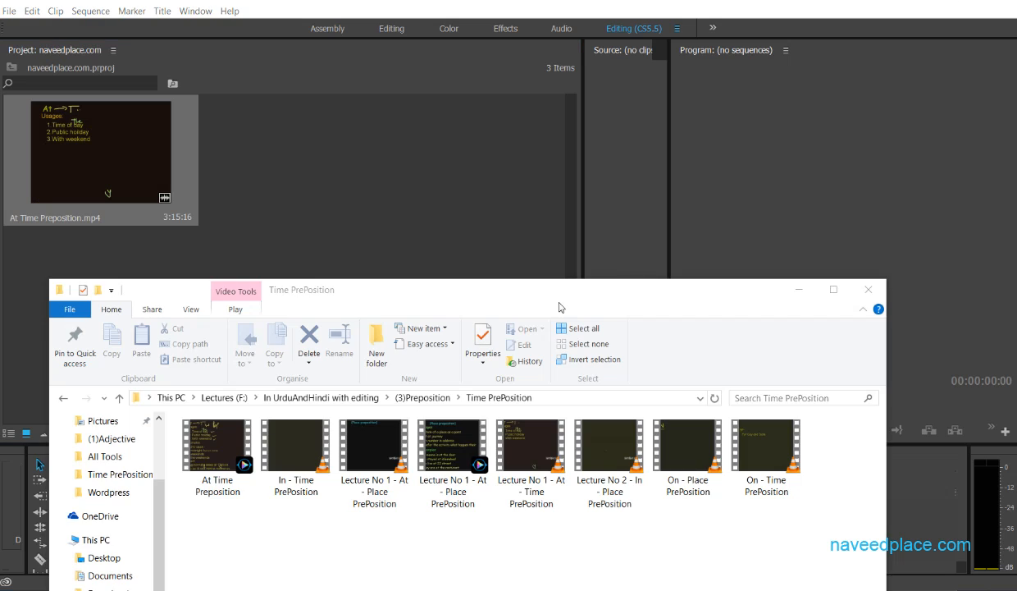
# - Try to delete the At Time Preposition source file from the Time PrePosition folder in File Explorer
pyautogui.moveTo(534, 292); pyautogui.dragTo(600, 227)
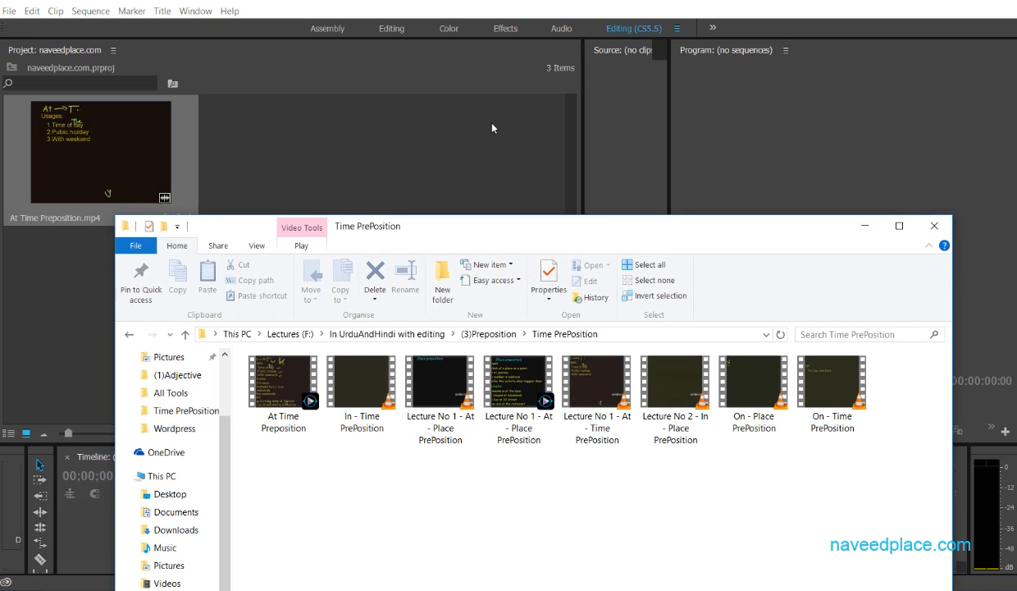
pyautogui.moveTo(454, 221); pyautogui.dragTo(455, 236)
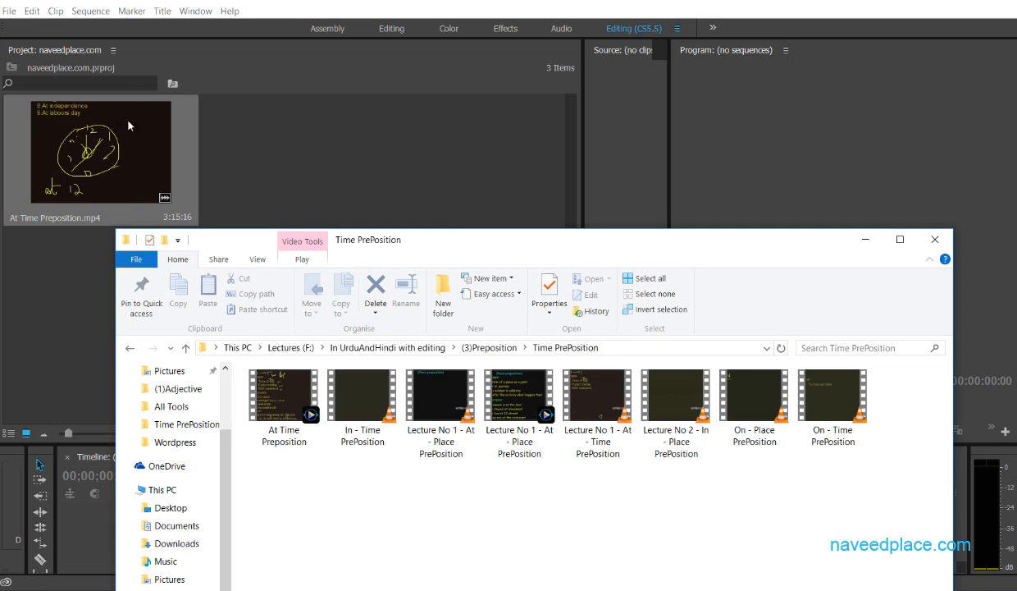
pyautogui.moveTo(392, 241); pyautogui.dragTo(488, 147)
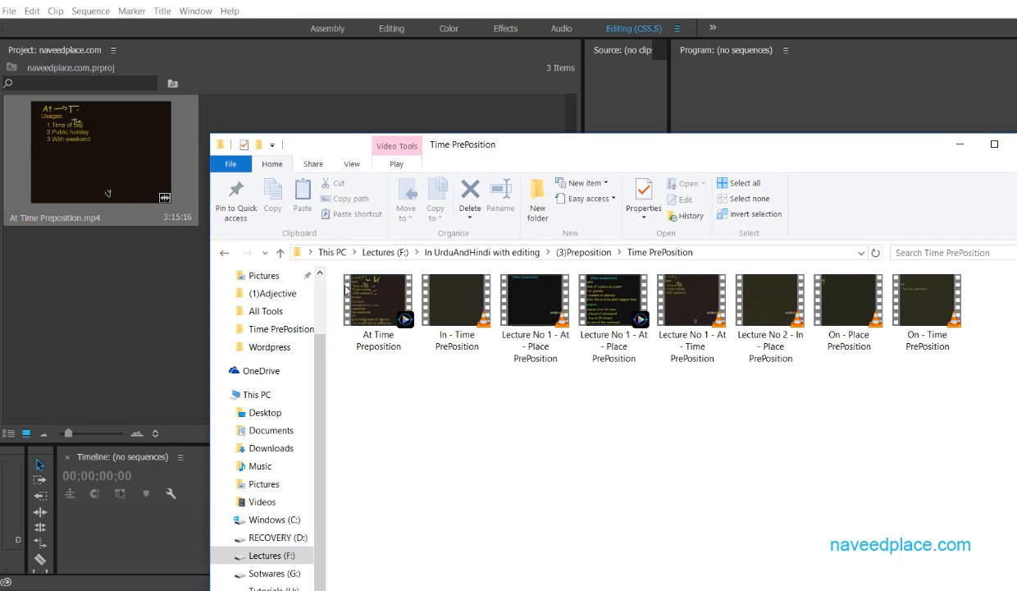
pyautogui.click(373, 319)
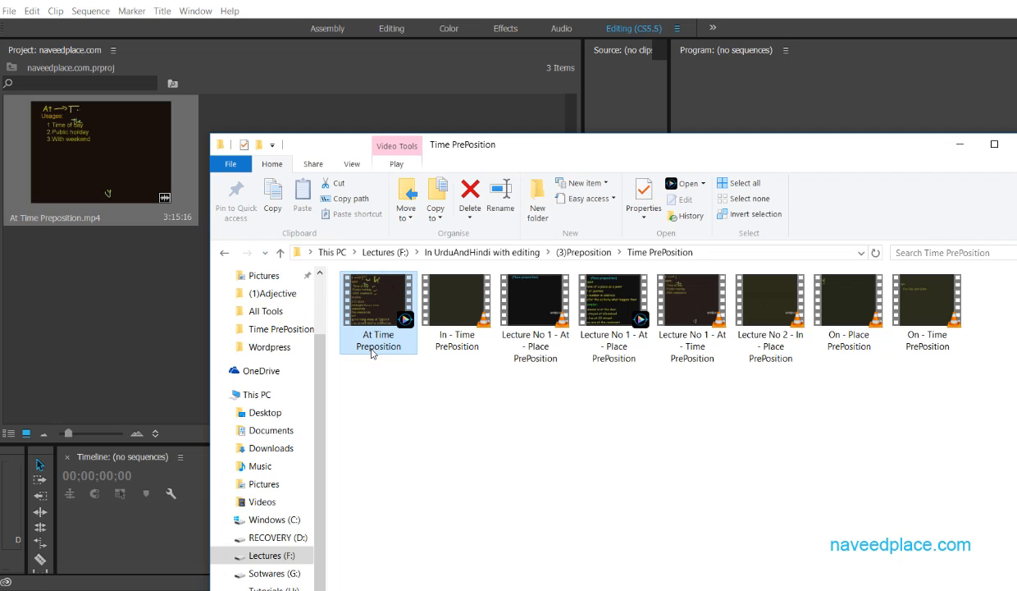
pyautogui.press('Delete')
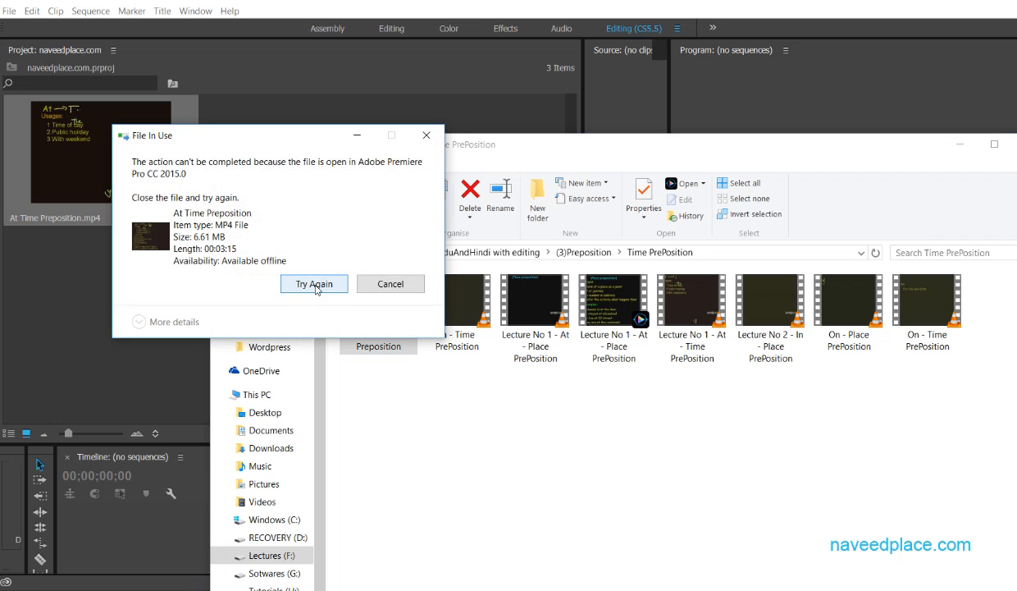
pyautogui.click(315, 283)
pyautogui.click(384, 283)
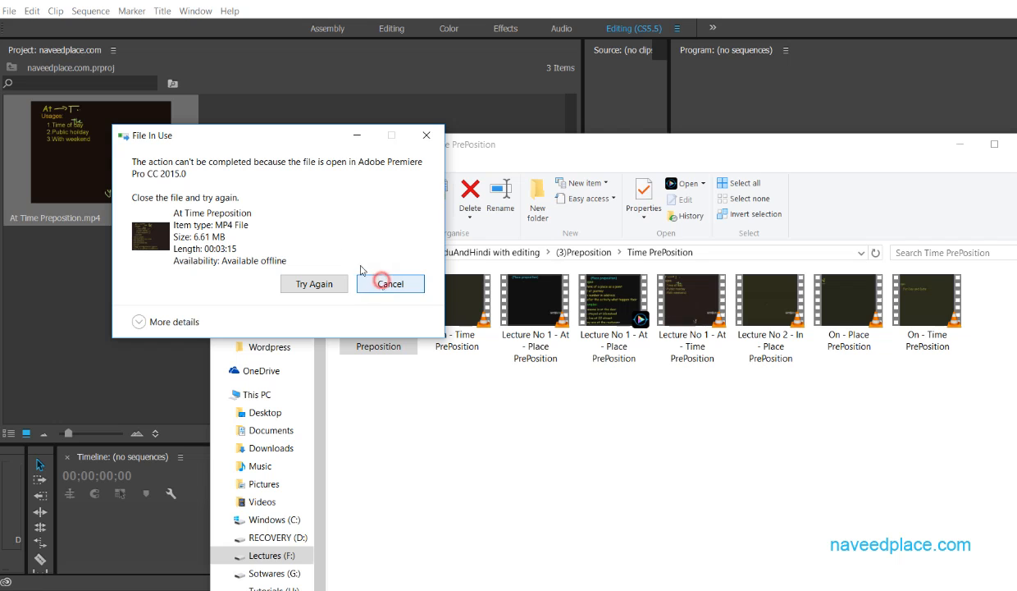
# - Add the In - Time PrePosition video from the File Explorer folder to the project, and create a timeline sequence from it
pyautogui.moveTo(713, 149); pyautogui.dragTo(758, 125)
pyautogui.moveTo(502, 278); pyautogui.dragTo(156, 298)
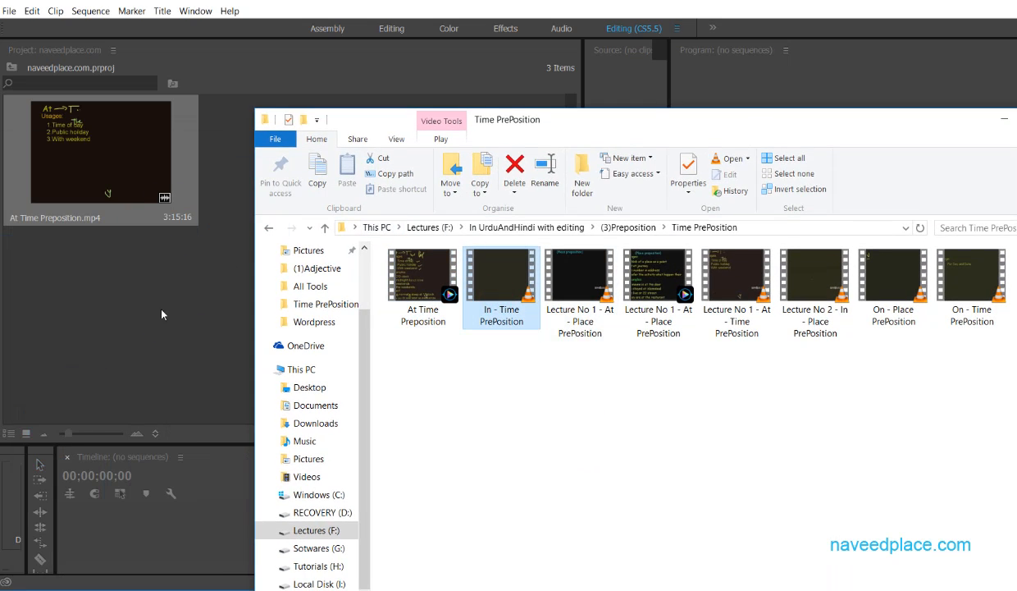
pyautogui.moveTo(521, 132); pyautogui.dragTo(549, 79)
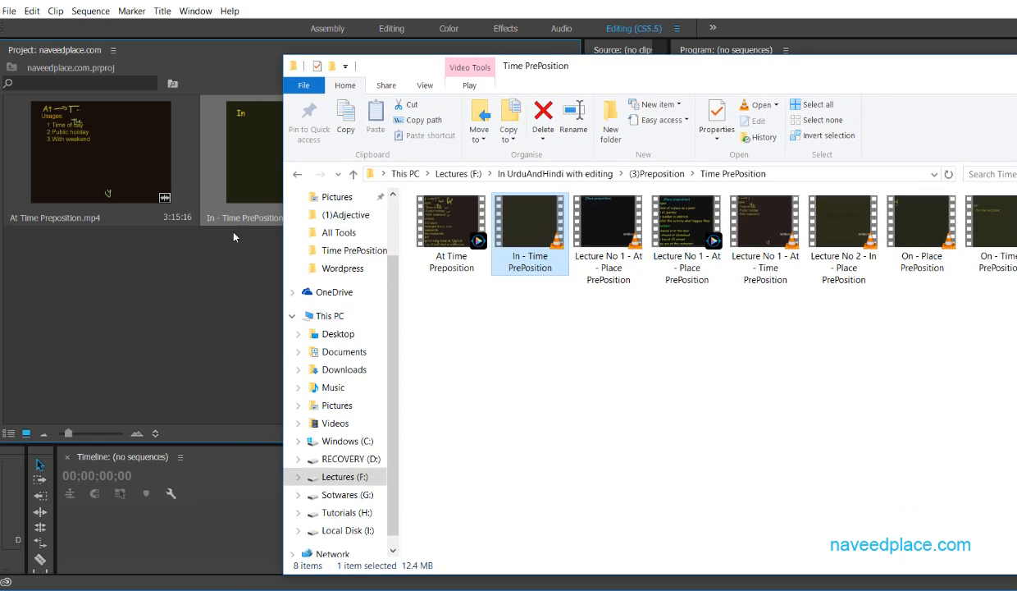
pyautogui.moveTo(255, 204); pyautogui.dragTo(180, 525)
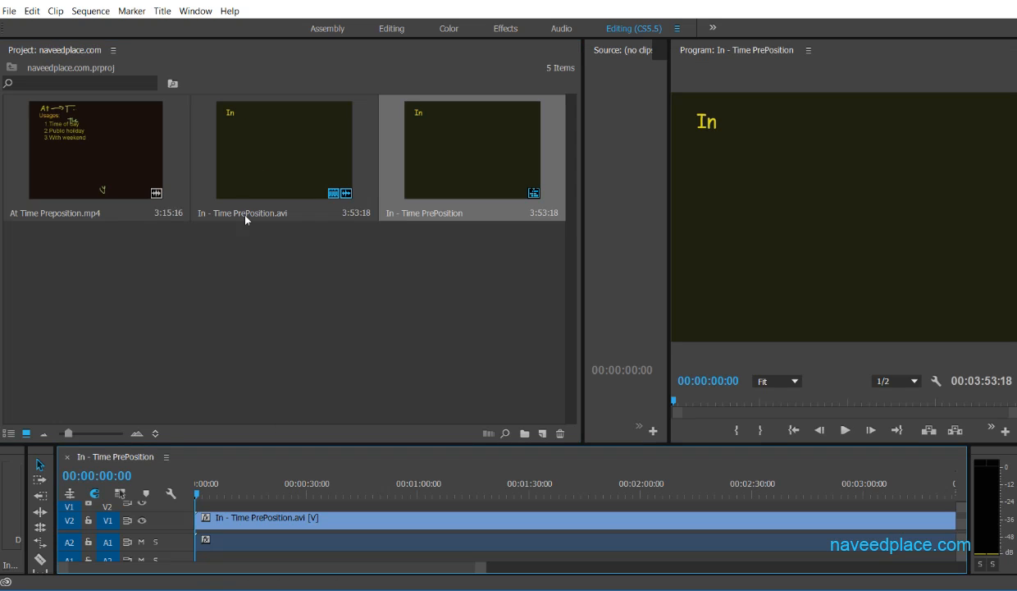
# - Switch to File Explorer, delete the At Time Preposition source file from the Time PrePosition folder, and minimize the folder window
pyautogui.click(91, 172)
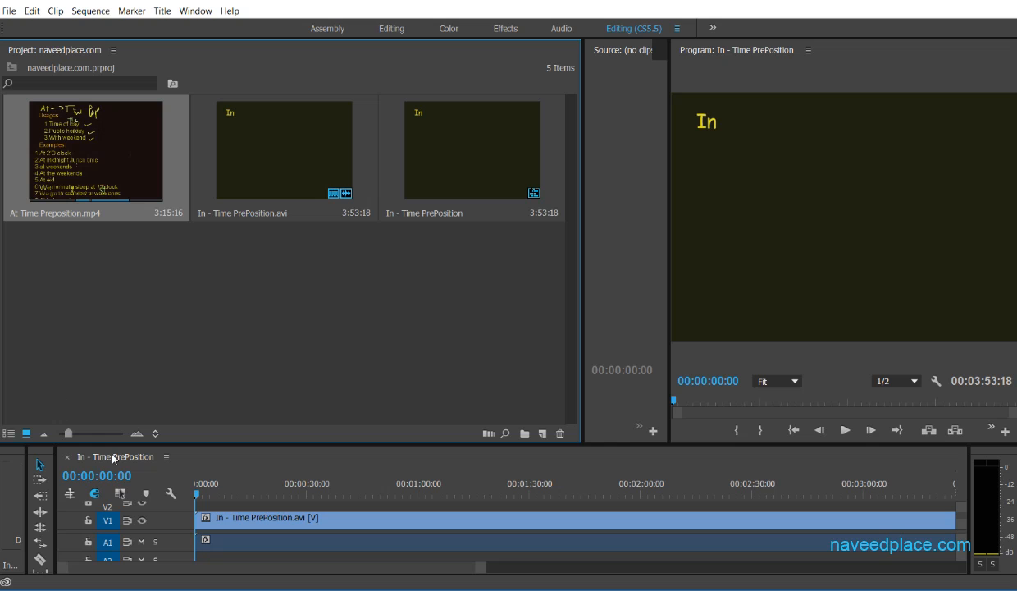
pyautogui.hotkey('alt', 'Tab')
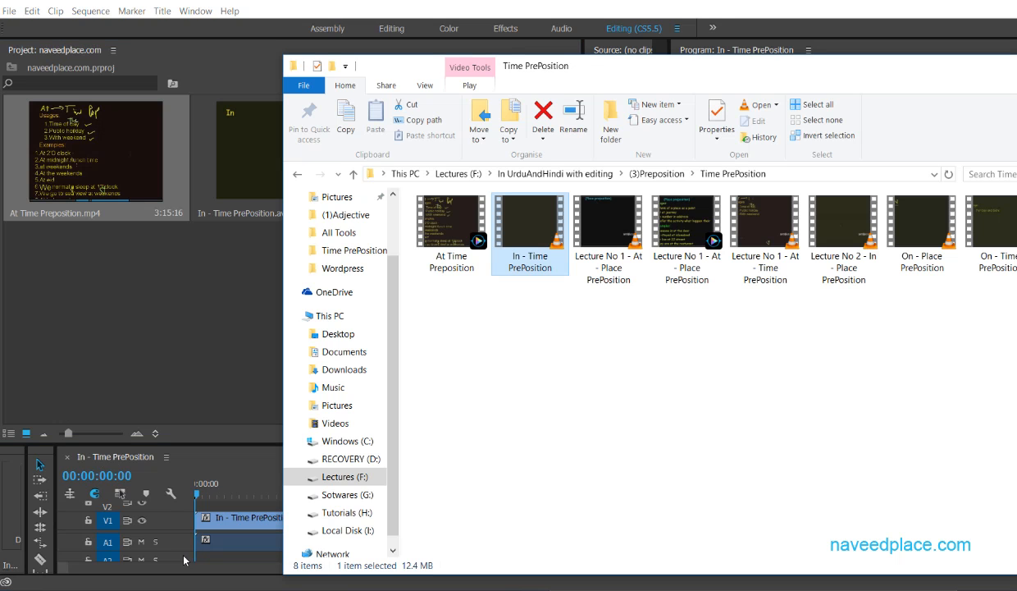
pyautogui.click(432, 230)
pyautogui.press('Delete')
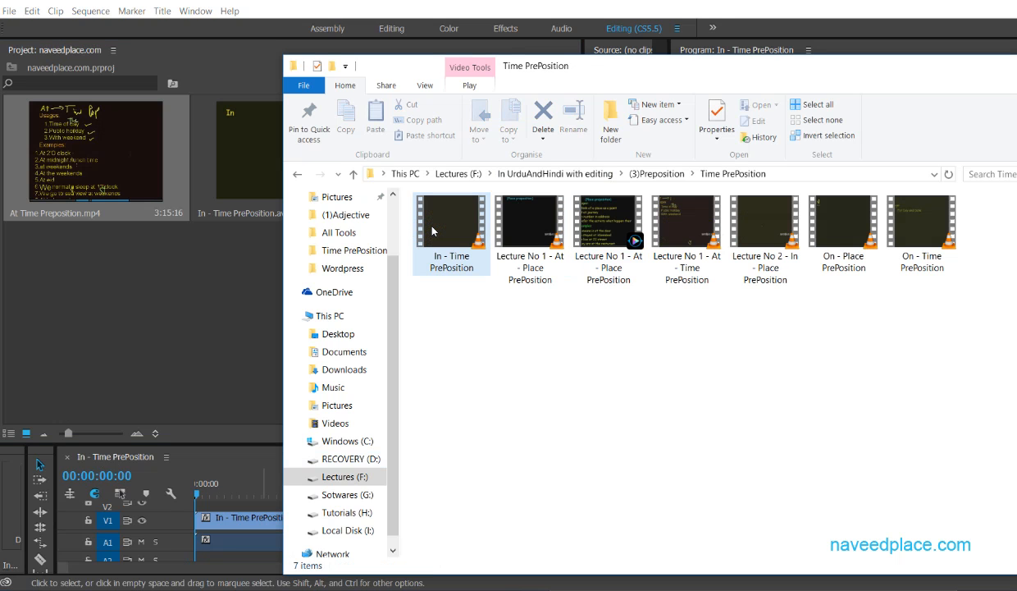
pyautogui.click(465, 316)
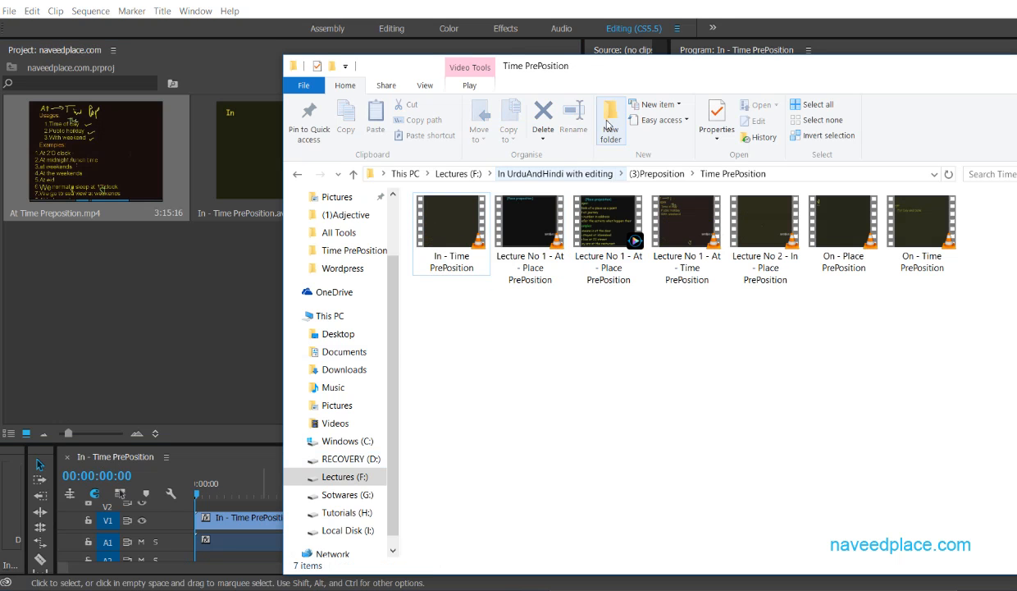
pyautogui.moveTo(611, 65); pyautogui.dragTo(408, 93)
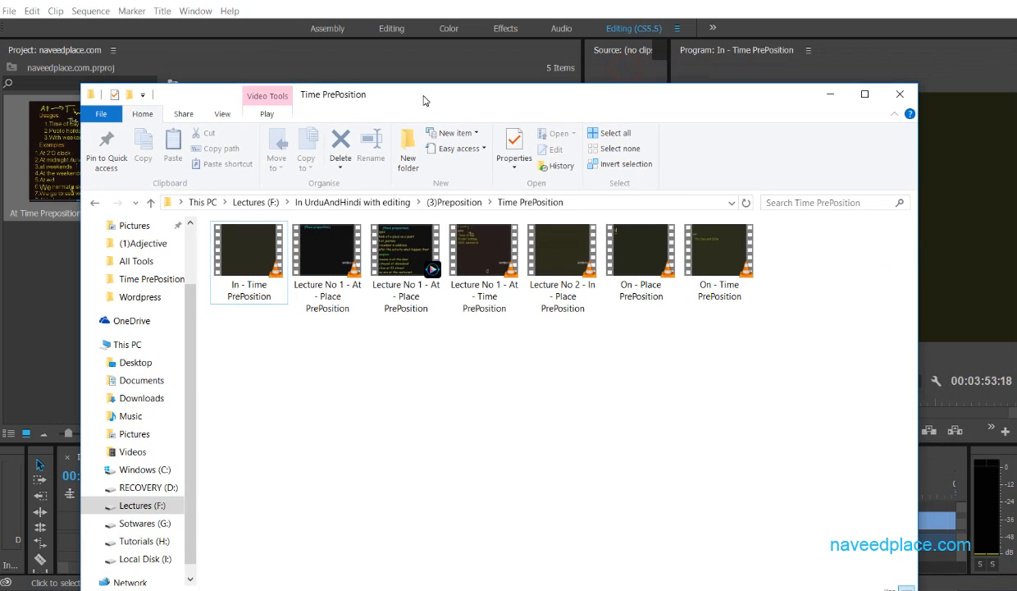
pyautogui.click(830, 94)
# - Return to Premiere Pro and set the missing At Time Preposition.mp4 clip to offline in Link Media
pyautogui.click(159, 325)
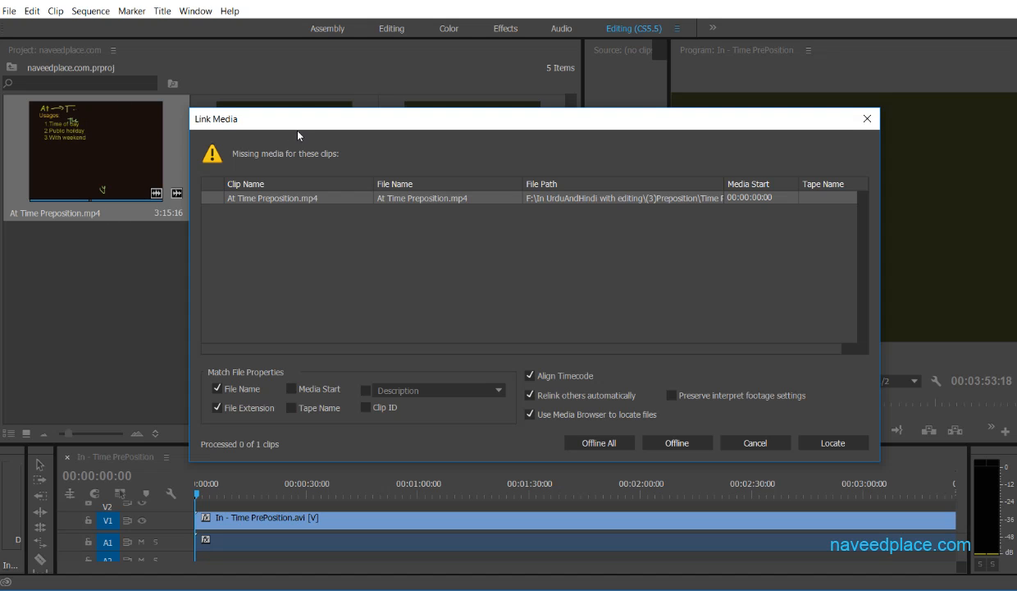
pyautogui.moveTo(298, 131); pyautogui.dragTo(270, 75)
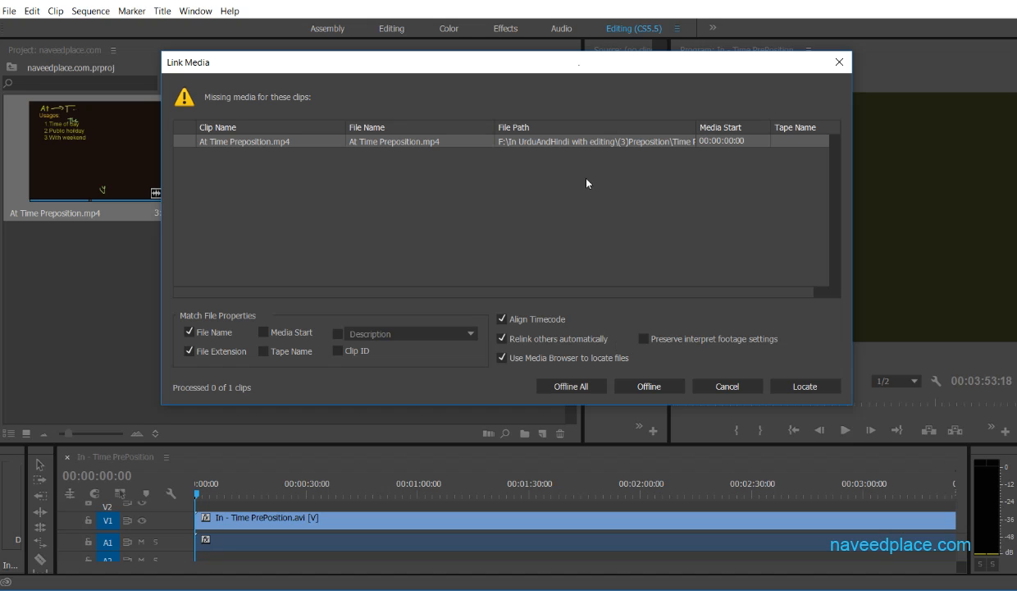
pyautogui.click(643, 385)
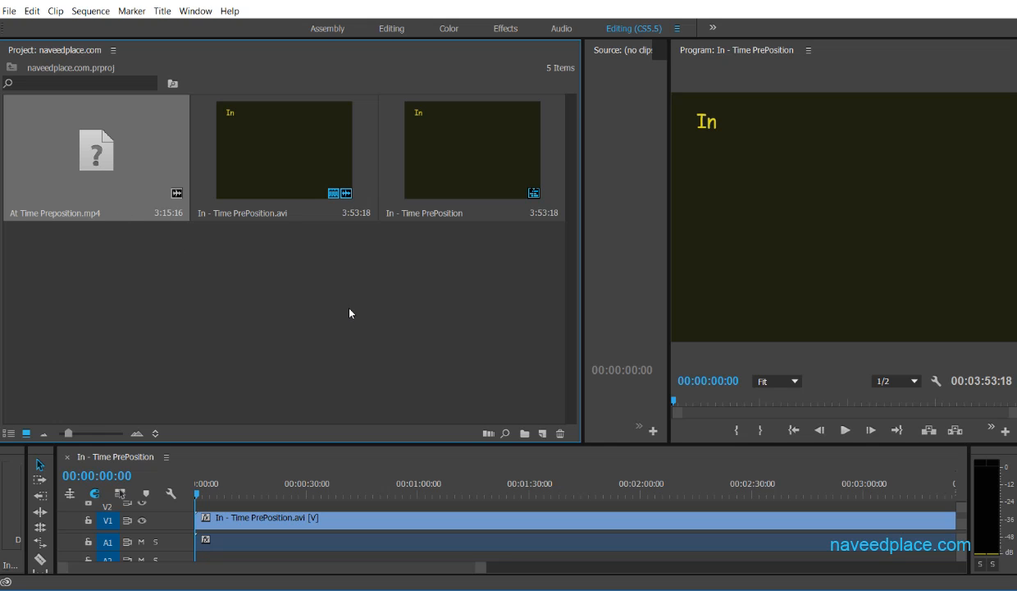
# - Create Offline File 01 with stereo audio and video at 856 × 612, 30.00fps and 32000 Hz, and delete it from the project
pyautogui.rightClick(298, 271)
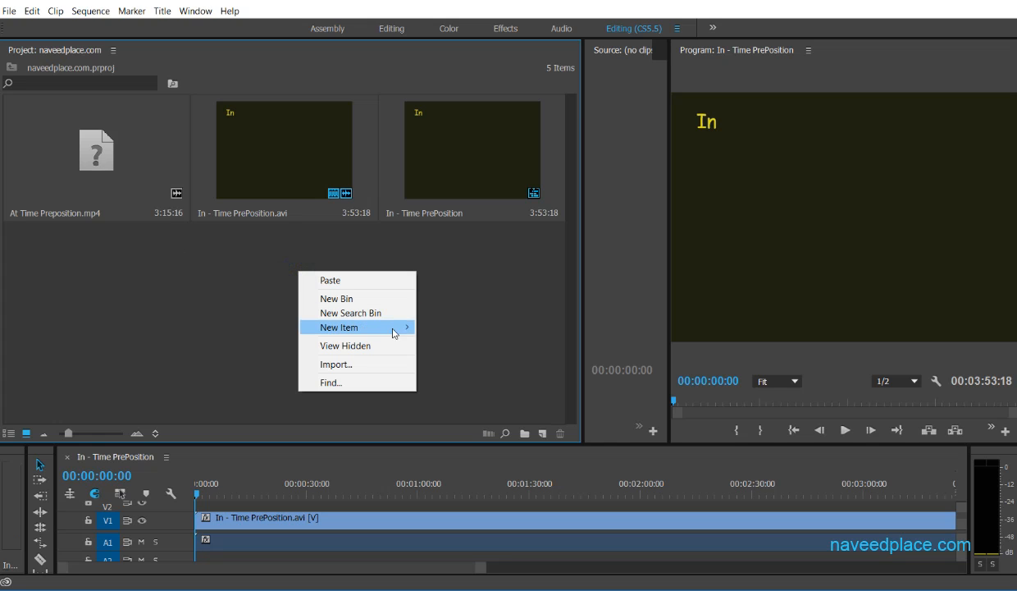
pyautogui.moveTo(393, 328)
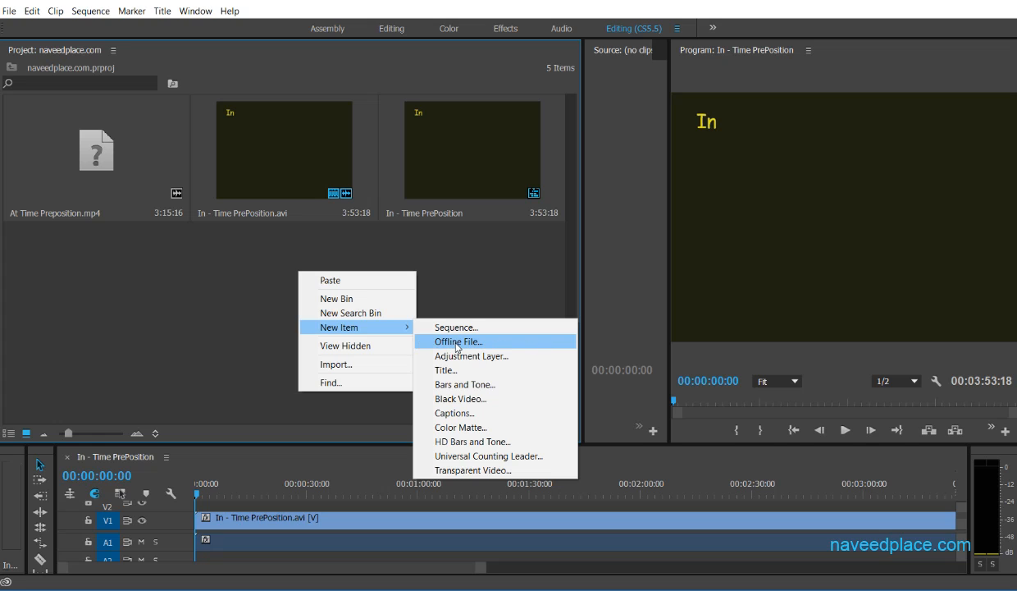
pyautogui.click(456, 343)
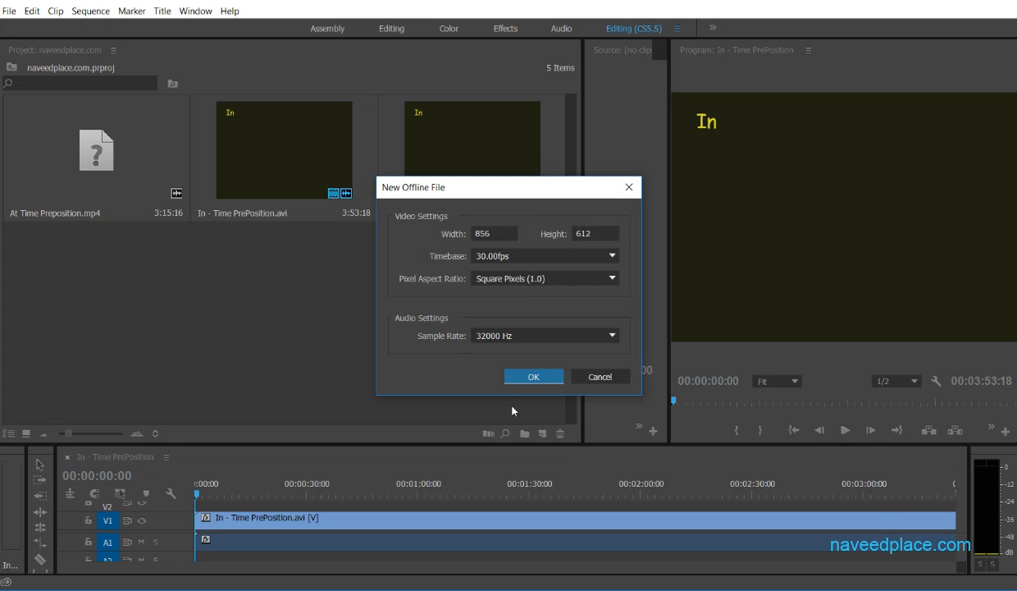
pyautogui.click(543, 377)
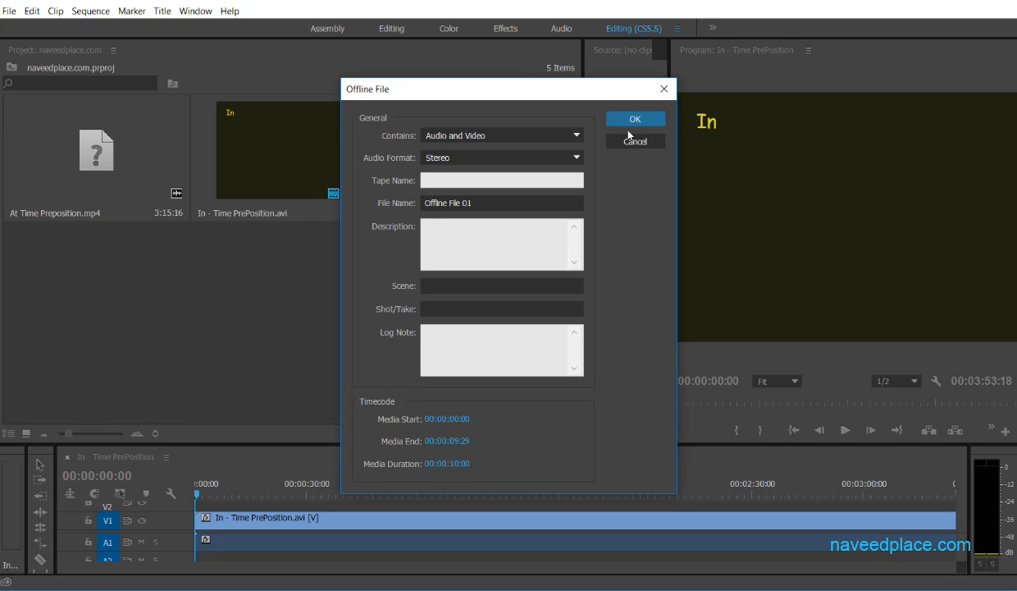
pyautogui.click(634, 119)
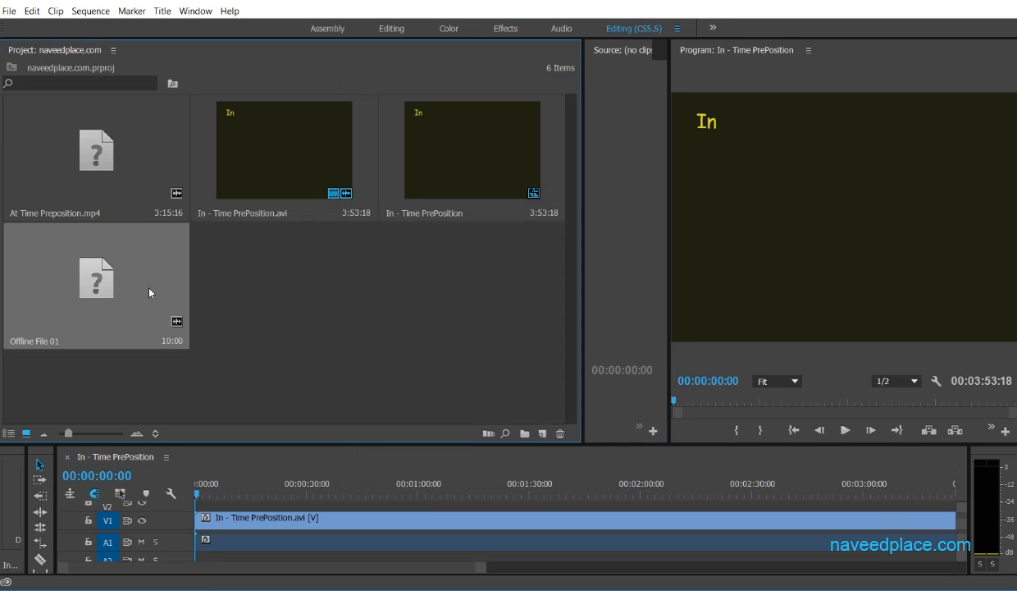
pyautogui.press('Delete')
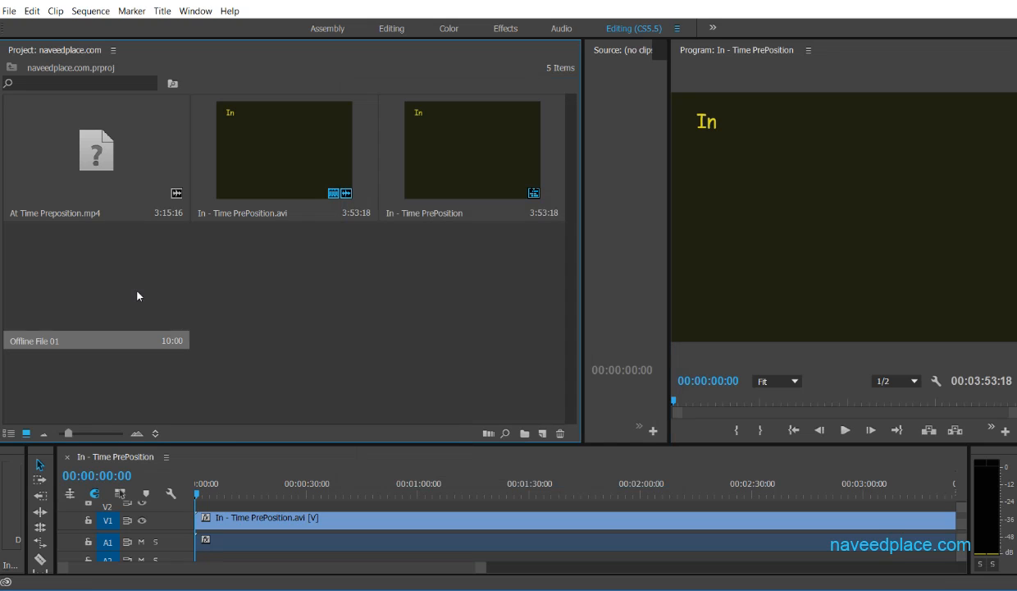
pyautogui.rightClick(196, 290)
pyautogui.moveTo(287, 348)
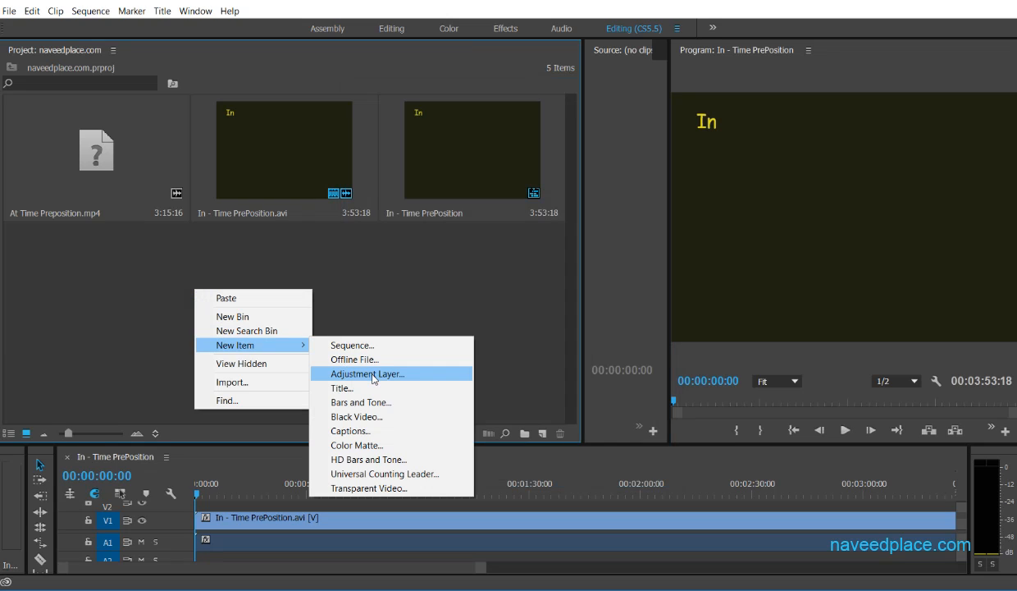
pyautogui.click(432, 273)
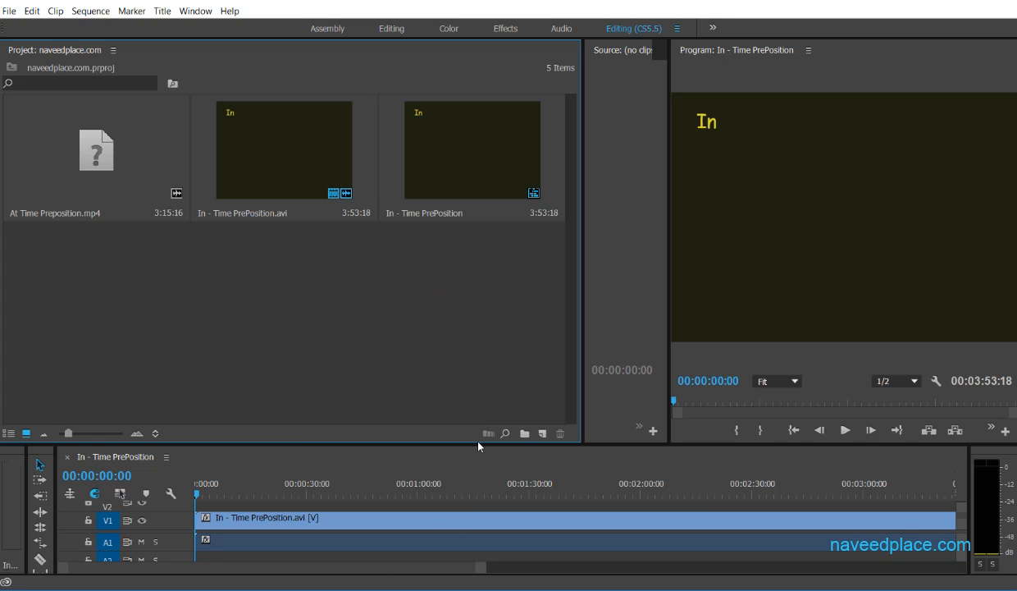
# - Show the Effects panel beside Info and resize the panels to give the timeline and Effects areas more room
pyautogui.moveTo(481, 447); pyautogui.dragTo(482, 272)
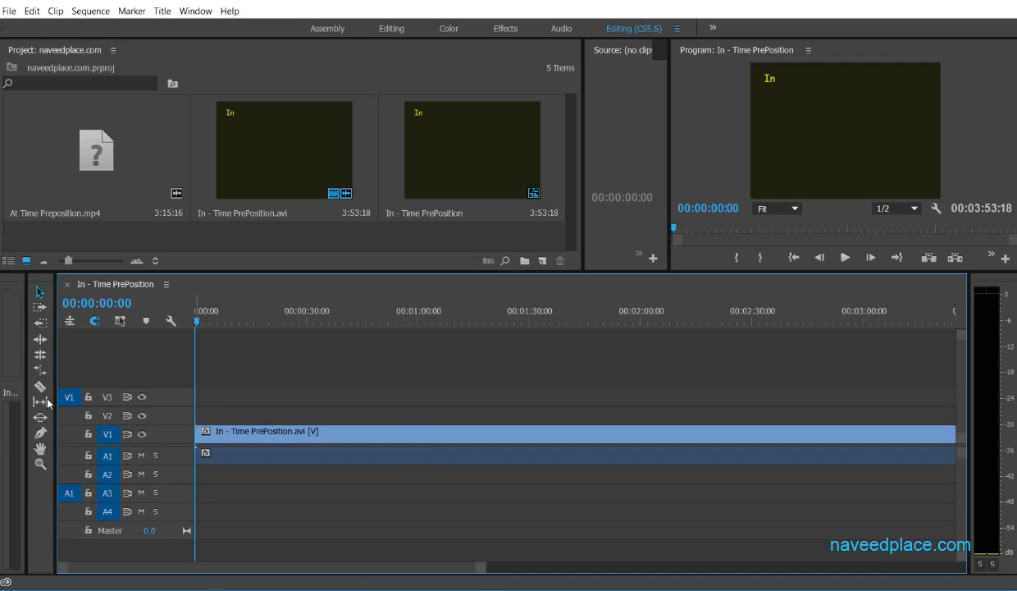
pyautogui.moveTo(25, 398); pyautogui.dragTo(255, 394)
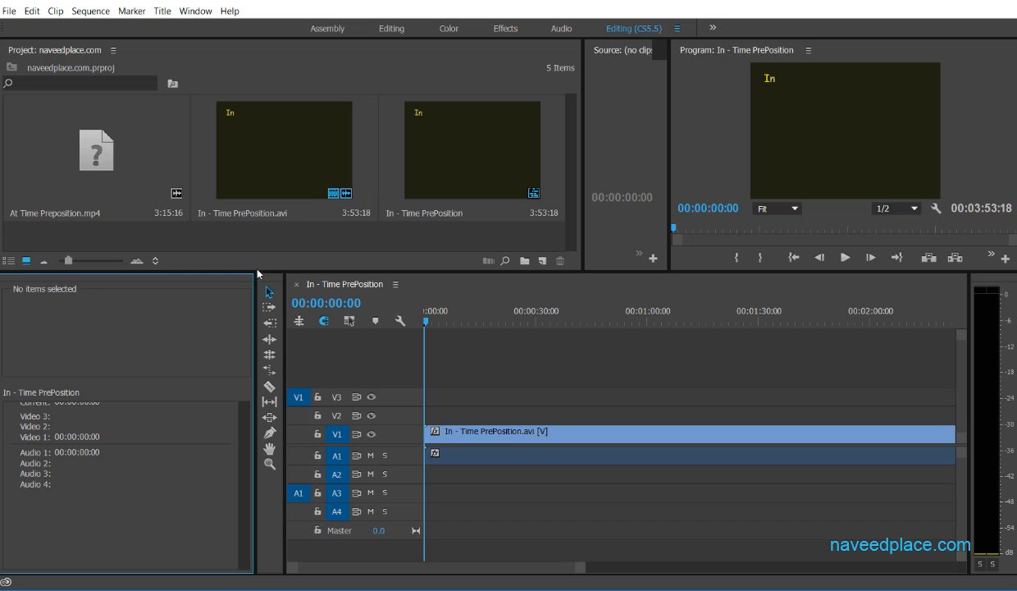
pyautogui.click(194, 10)
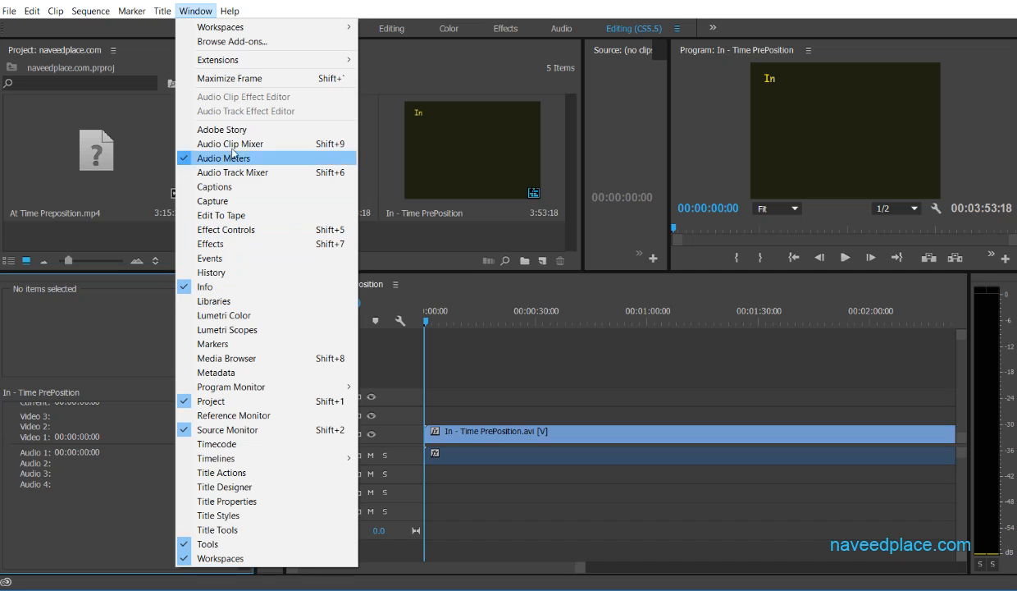
pyautogui.click(223, 244)
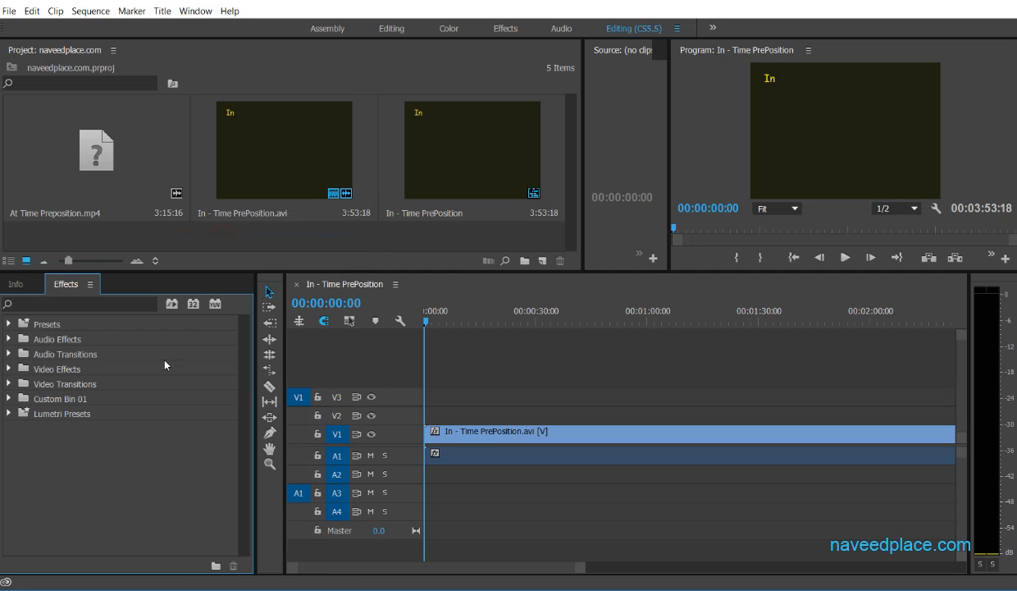
pyautogui.moveTo(255, 401); pyautogui.dragTo(314, 402)
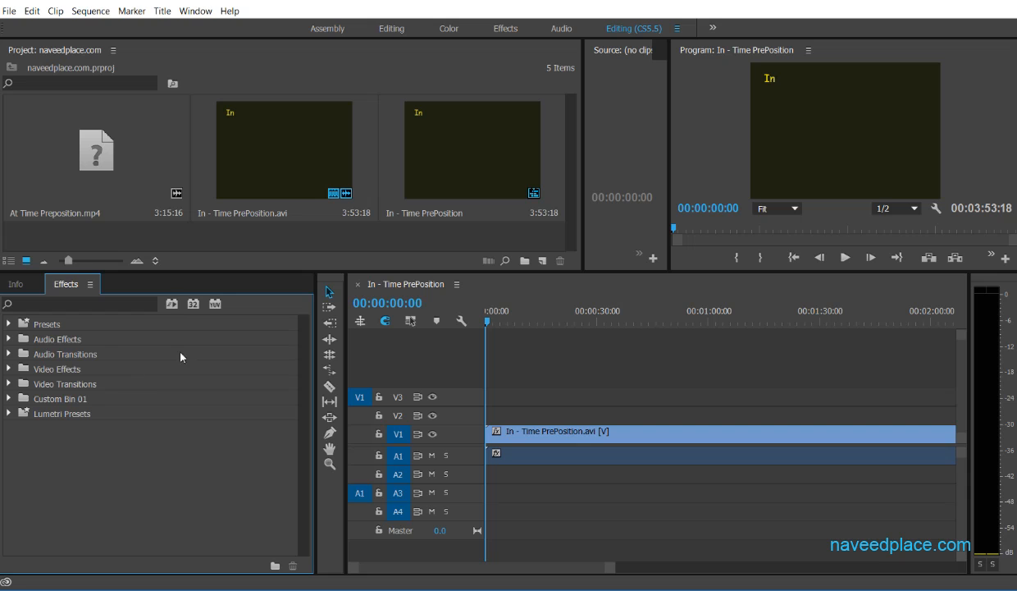
pyautogui.click(210, 273)
pyautogui.moveTo(216, 272); pyautogui.dragTo(215, 286)
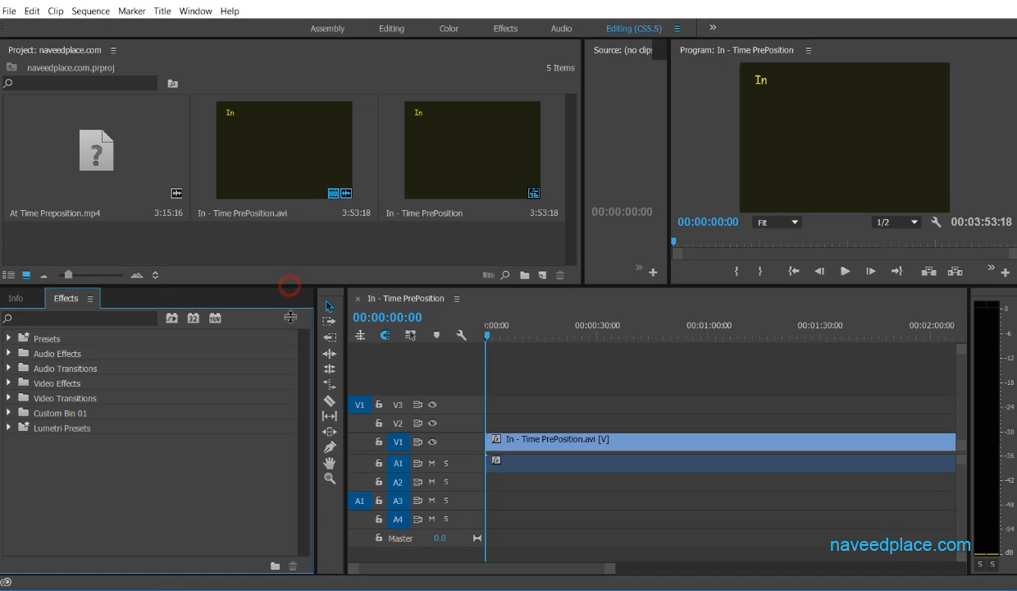
pyautogui.moveTo(287, 284); pyautogui.dragTo(287, 320)
# - Create an adjustment layer at 856 × 612, 30.00fps with Square Pixels (1.0) in the project
pyautogui.rightClick(276, 265)
pyautogui.rightClick(244, 242)
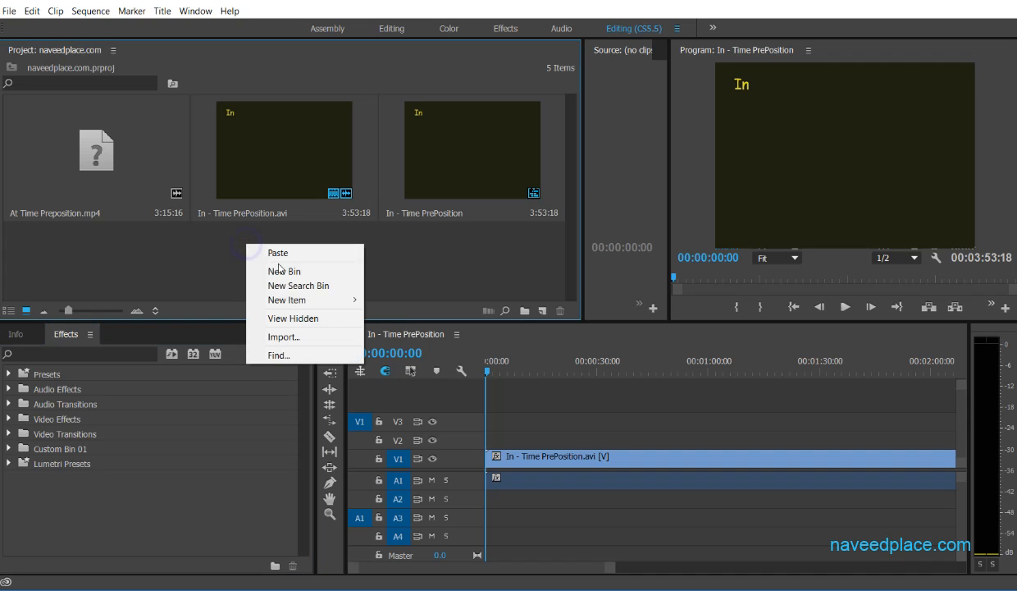
pyautogui.moveTo(292, 297)
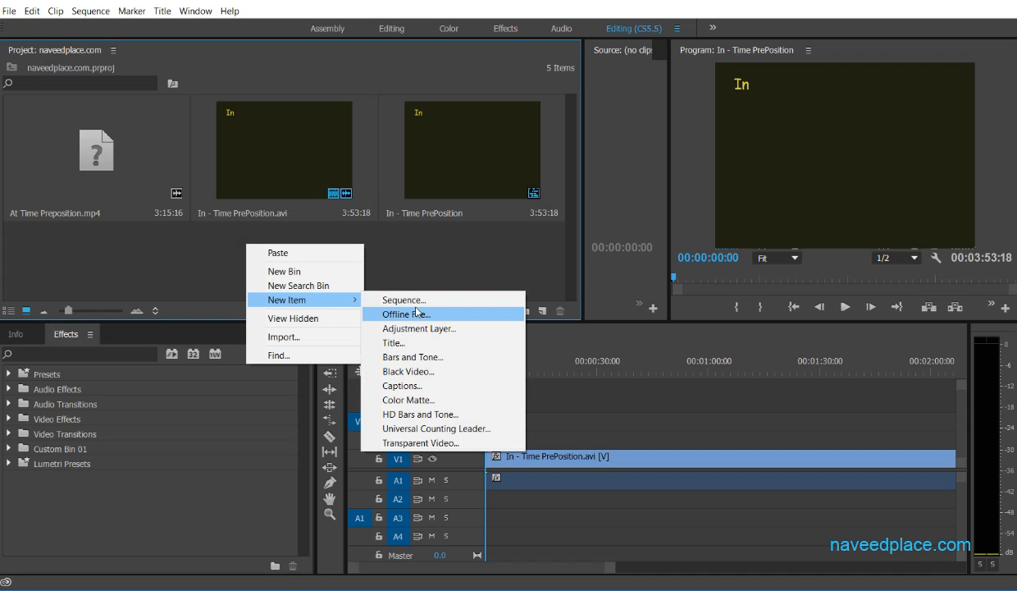
pyautogui.click(442, 328)
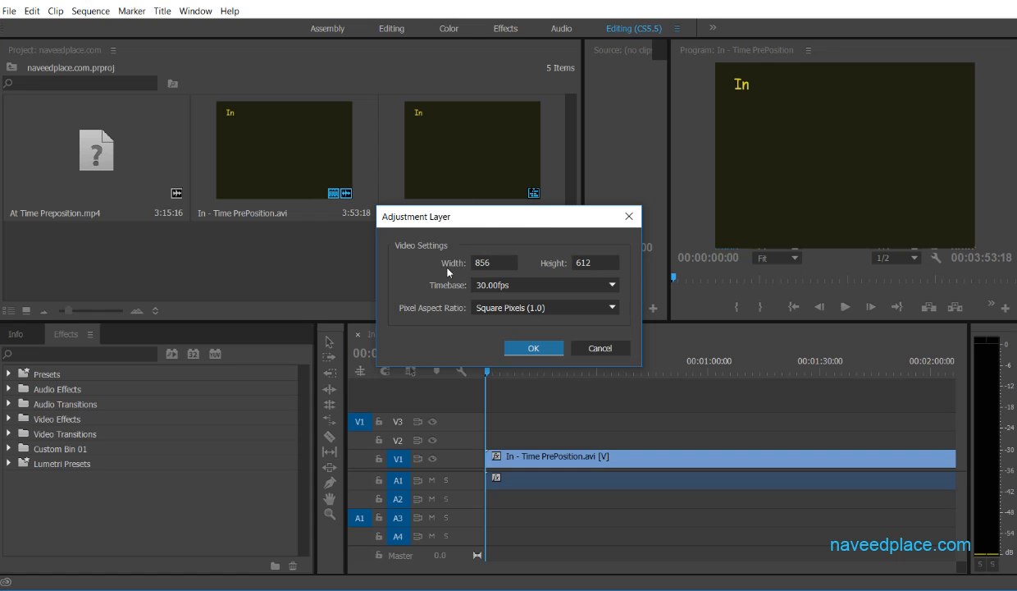
pyautogui.click(546, 348)
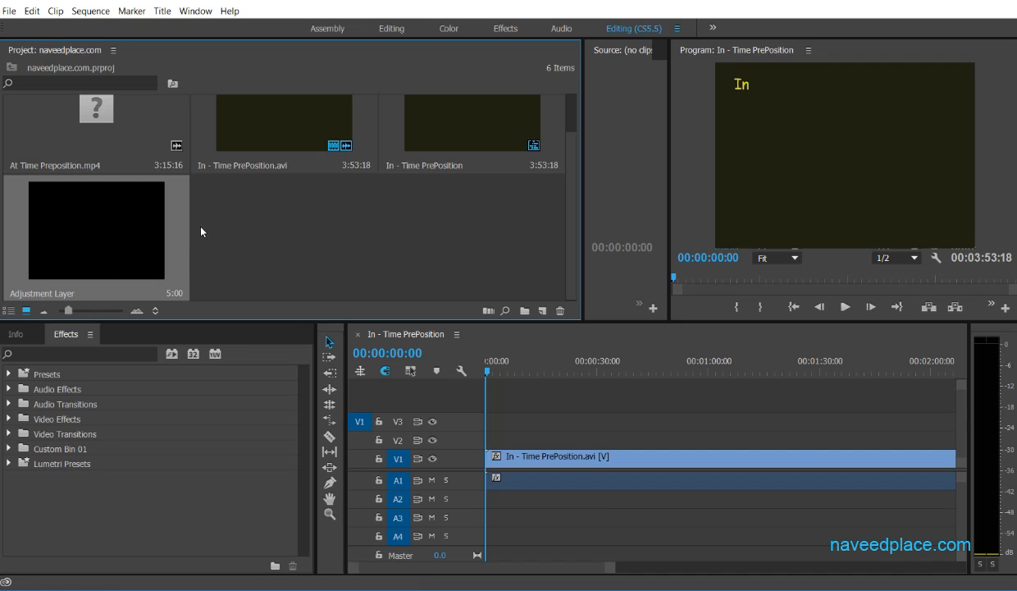
# - Place the adjustment layer at the start of track V3 and extend it to the end of the V1 clip
pyautogui.moveTo(91, 220); pyautogui.dragTo(494, 423)
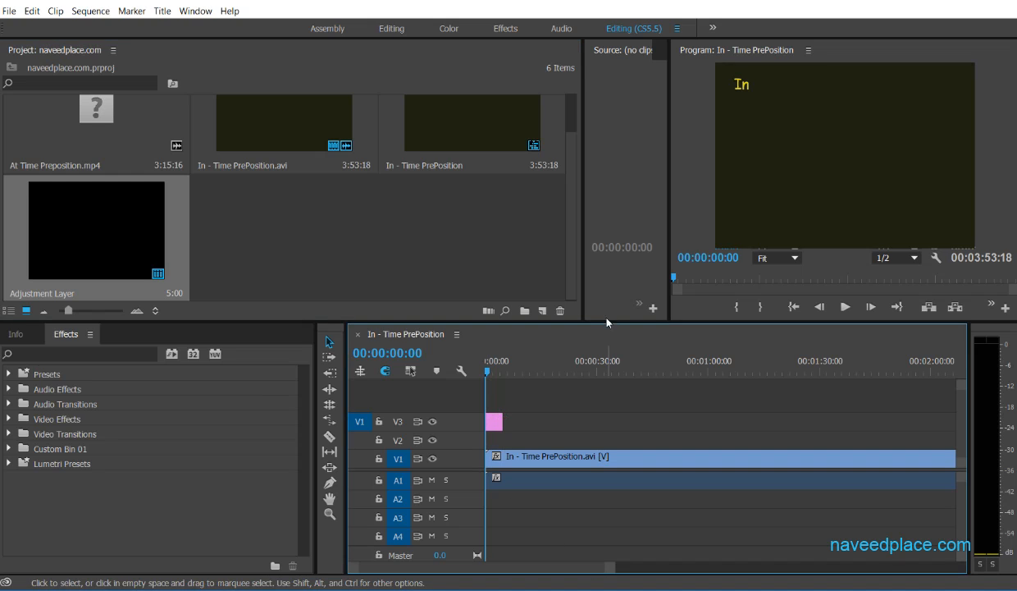
pyautogui.moveTo(609, 566); pyautogui.dragTo(812, 568)
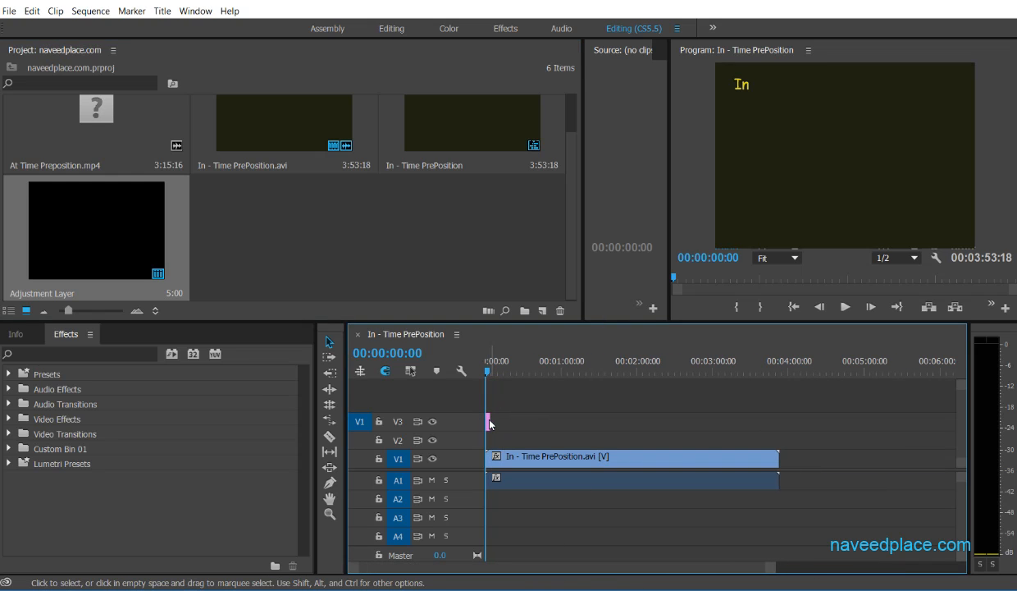
pyautogui.click(486, 421)
pyautogui.click(326, 341)
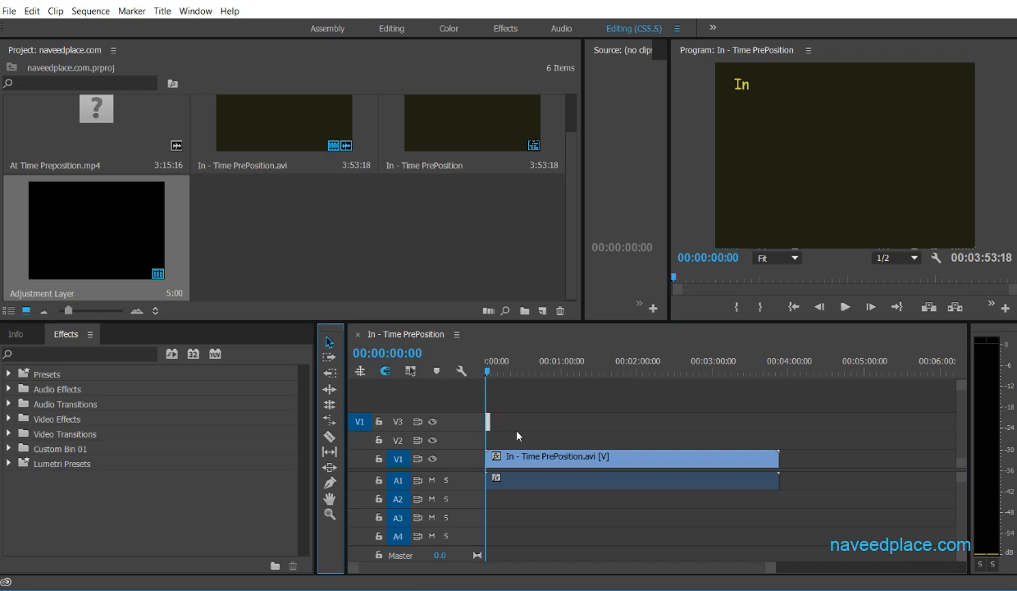
pyautogui.moveTo(492, 421); pyautogui.dragTo(778, 423)
# - Scrub through the opening of the sequence and examine how the adjustment layer on V3 relates to the video clip on V1
pyautogui.moveTo(580, 369); pyautogui.dragTo(638, 365)
pyautogui.click(549, 358)
pyautogui.moveTo(549, 359); pyautogui.dragTo(511, 363)
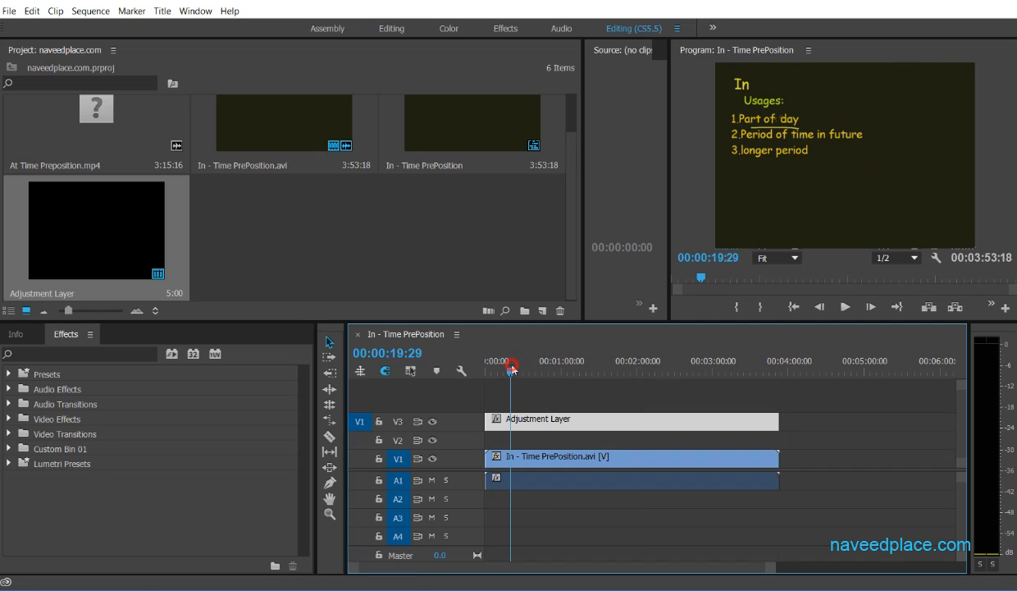
pyautogui.click(562, 419)
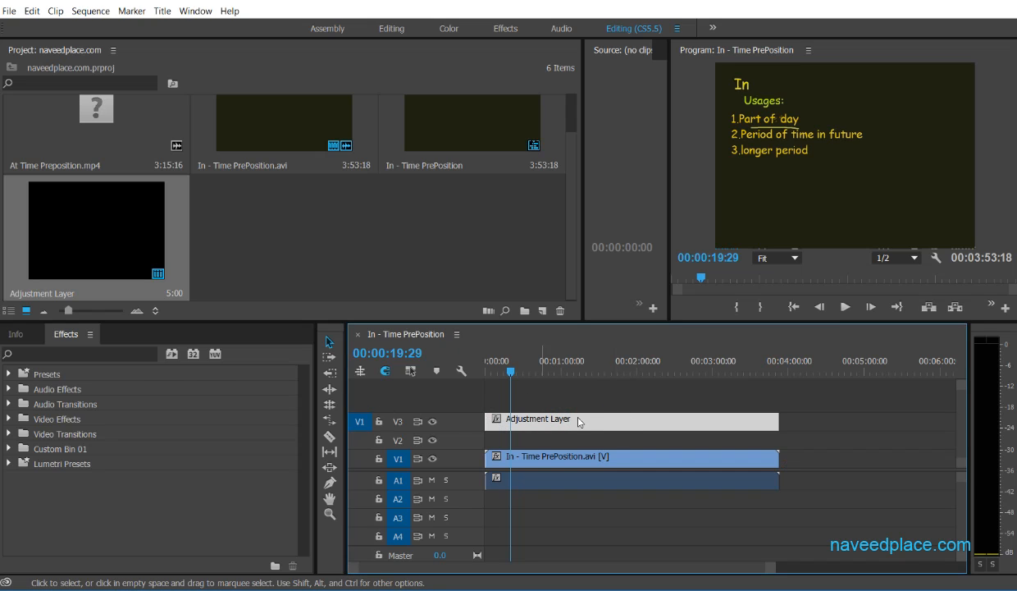
pyautogui.moveTo(511, 379)
pyautogui.mouseDown()
pyautogui.moveTo(486, 371)
pyautogui.moveTo(507, 372)
pyautogui.mouseUp()
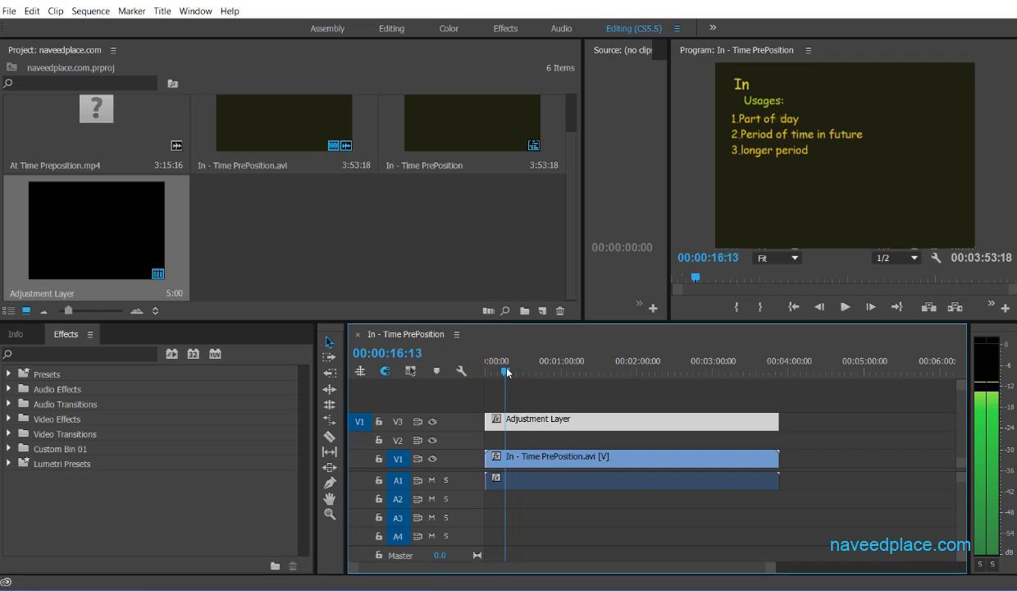
pyautogui.click(547, 462)
pyautogui.click(580, 417)
pyautogui.click(572, 463)
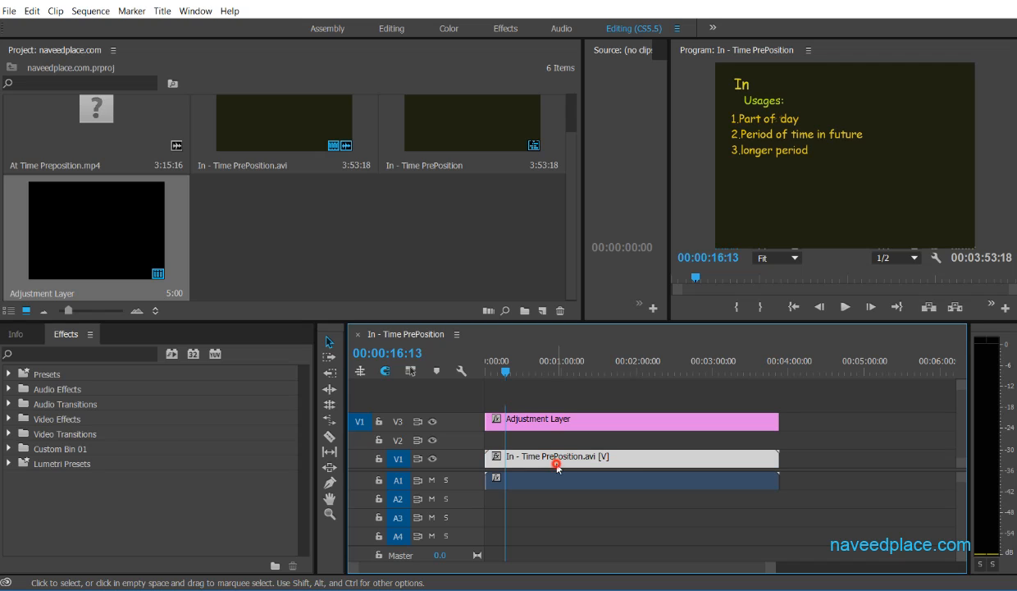
pyautogui.click(568, 420)
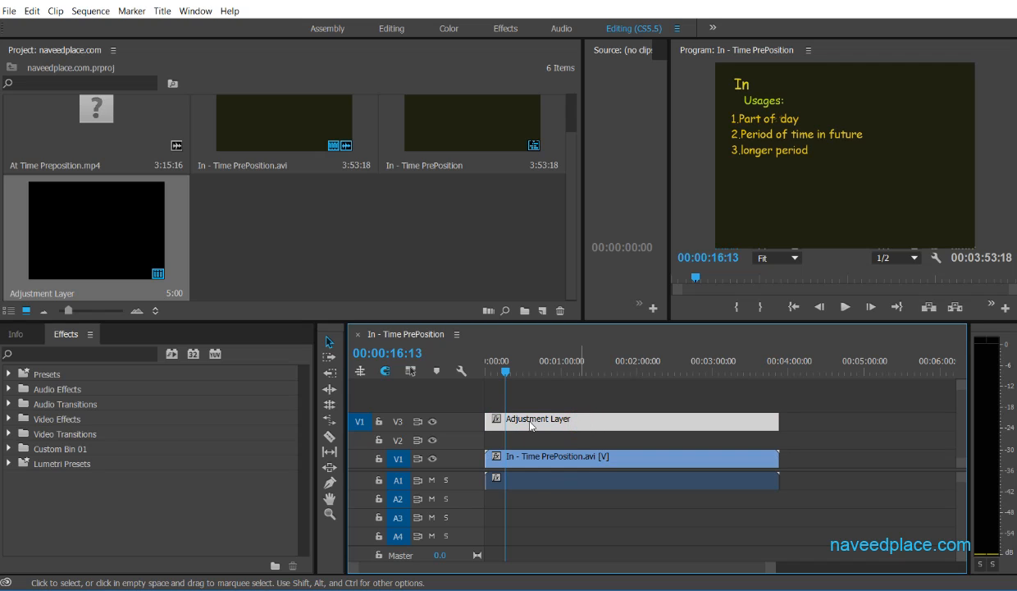
pyautogui.click(557, 460)
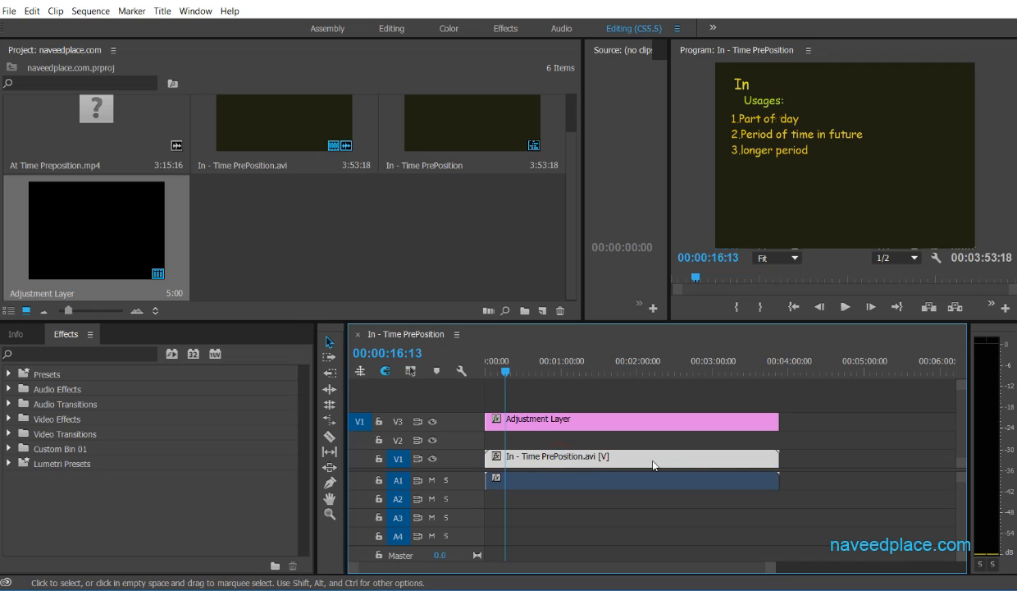
pyautogui.click(555, 425)
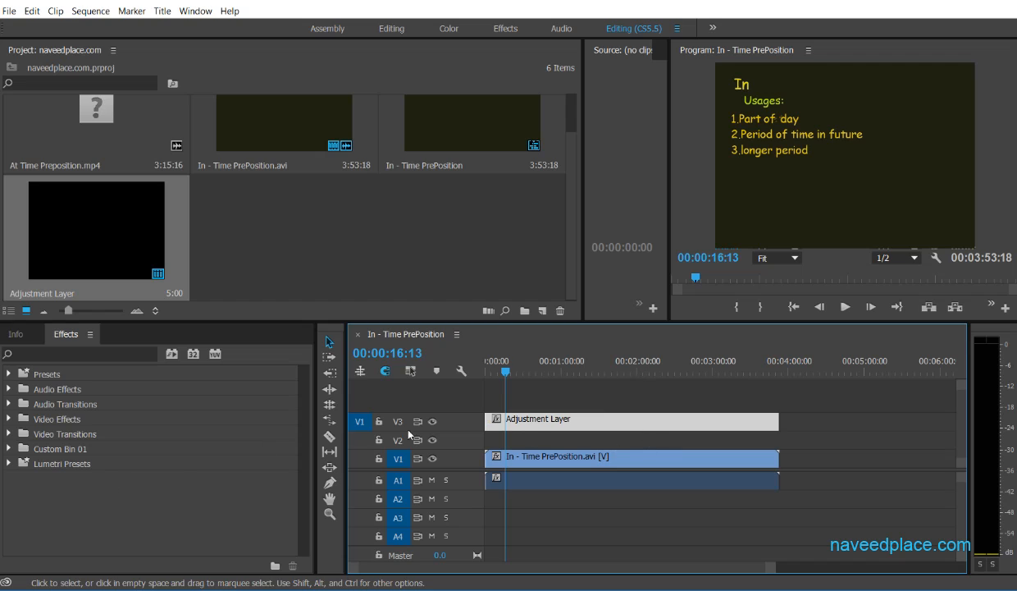
# - Try the Cross Zoom video transition at the start of the adjustment layer and play the sequence from the beginning
pyautogui.click(9, 433)
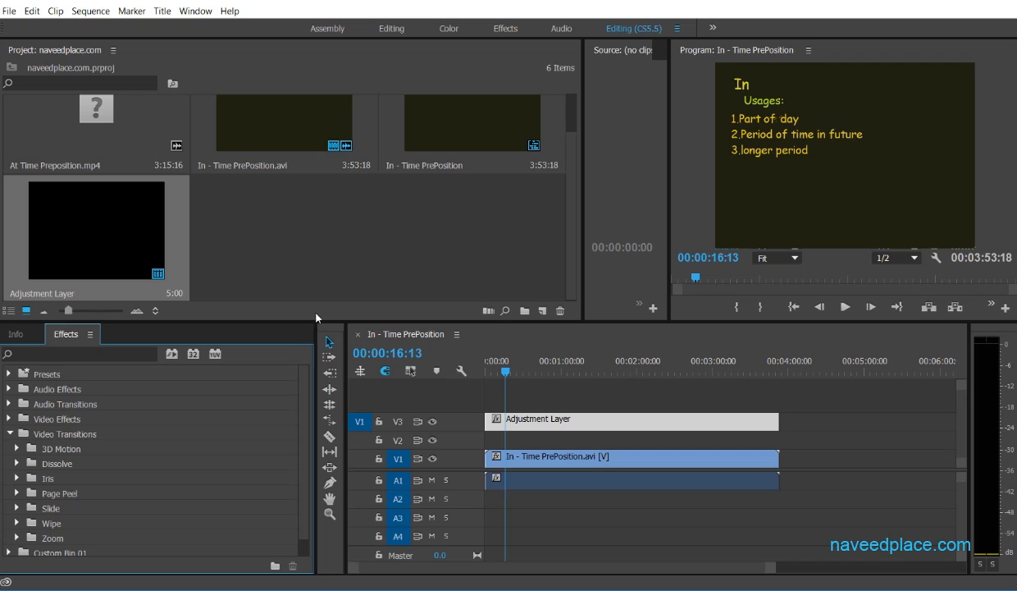
pyautogui.moveTo(316, 321); pyautogui.dragTo(316, 248)
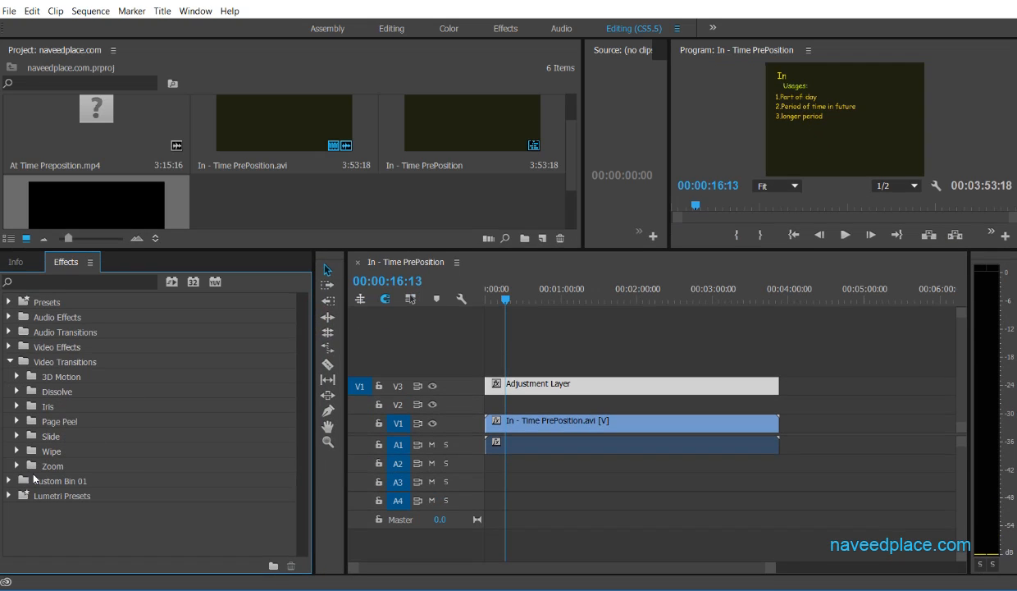
pyautogui.click(17, 465)
pyautogui.moveTo(62, 481); pyautogui.dragTo(490, 386)
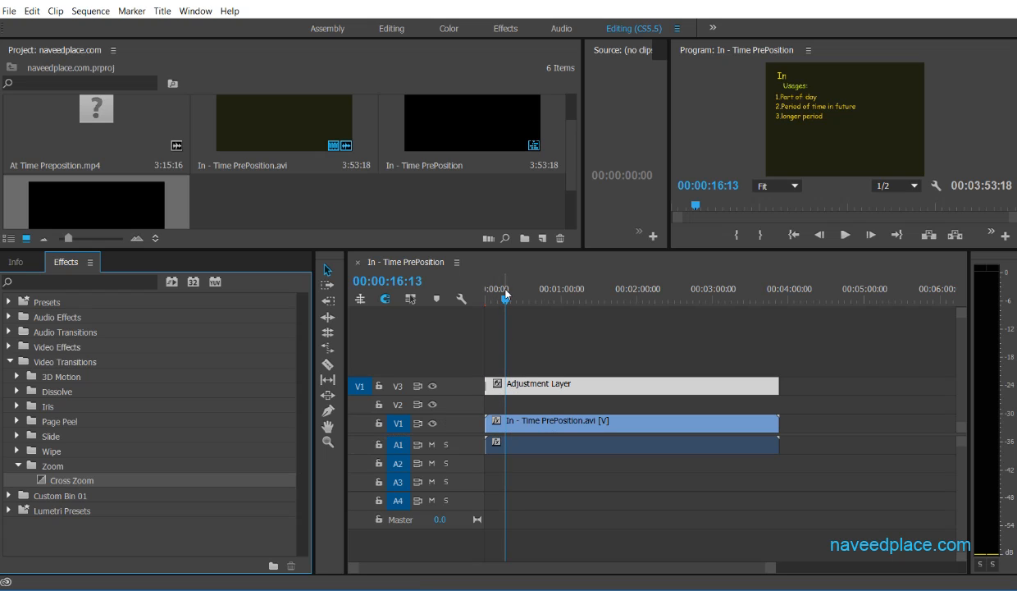
pyautogui.moveTo(492, 293); pyautogui.dragTo(443, 298)
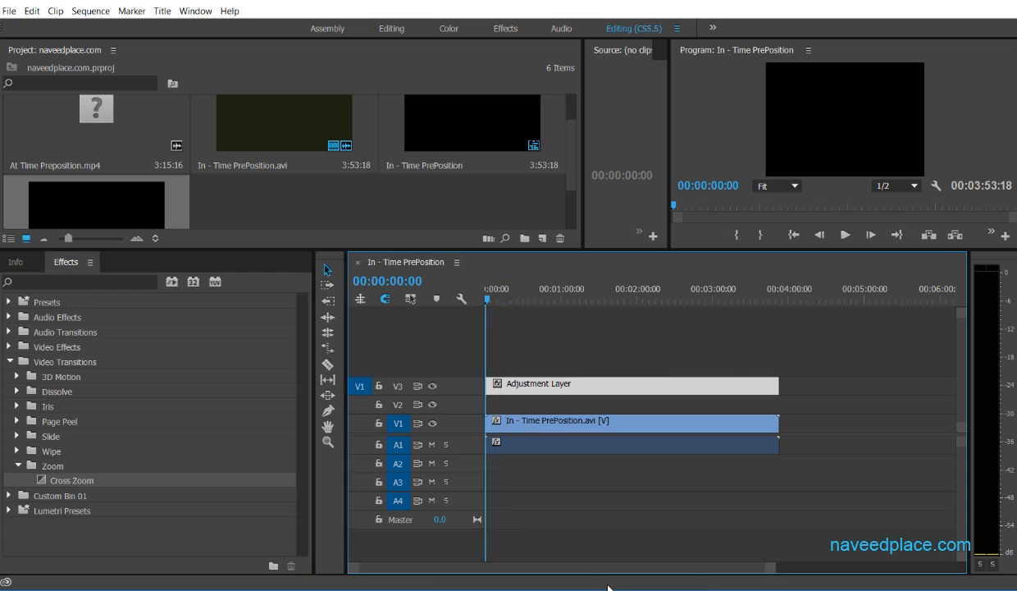
pyautogui.press('space')
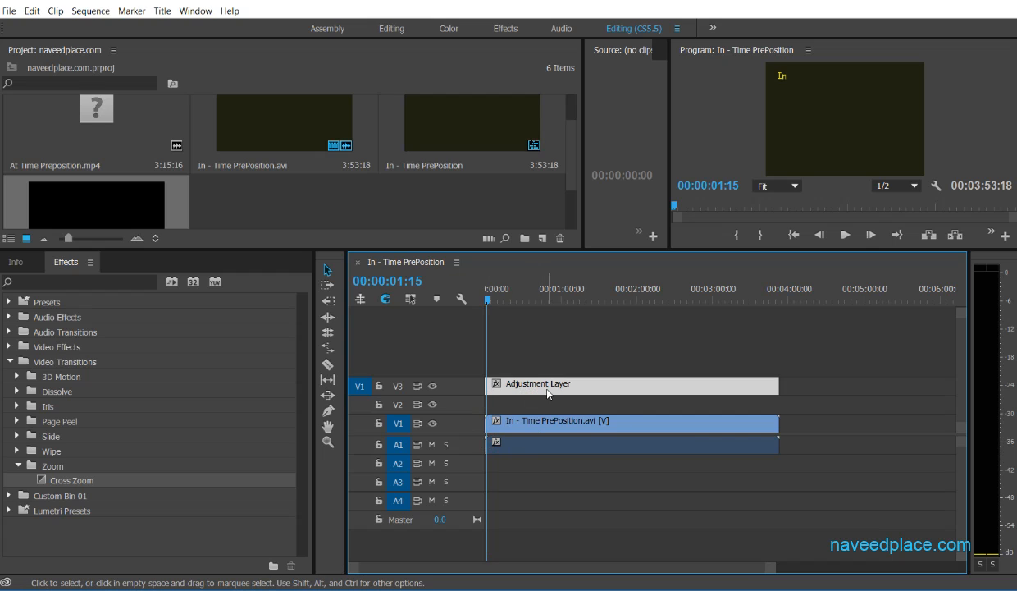
# - Select the V1 clip and the adjustment layer in turn, and check the frames at 00:01:15:05 and 00:00:31:04
pyautogui.click(631, 425)
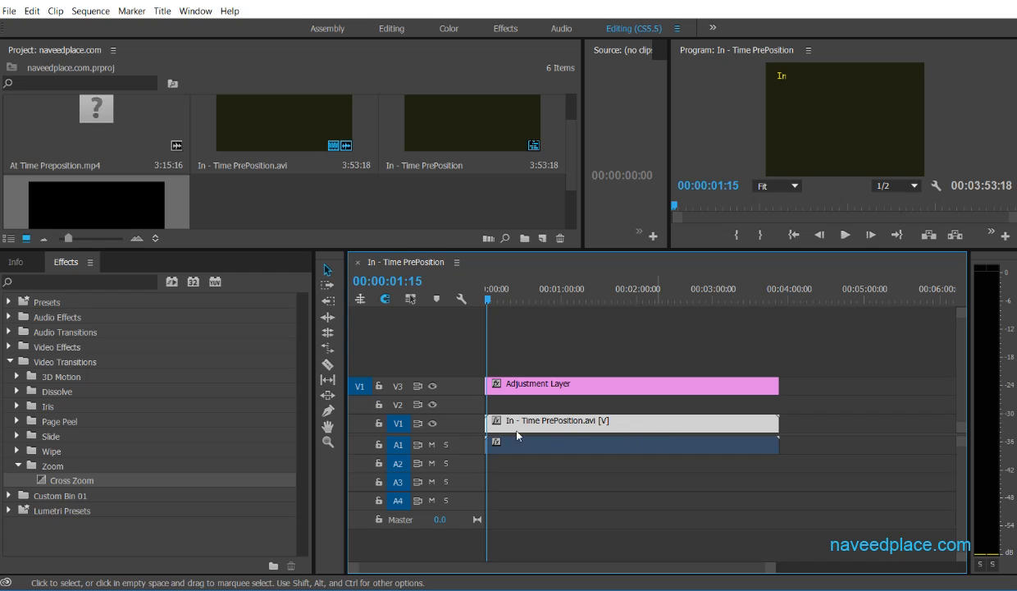
pyautogui.click(532, 389)
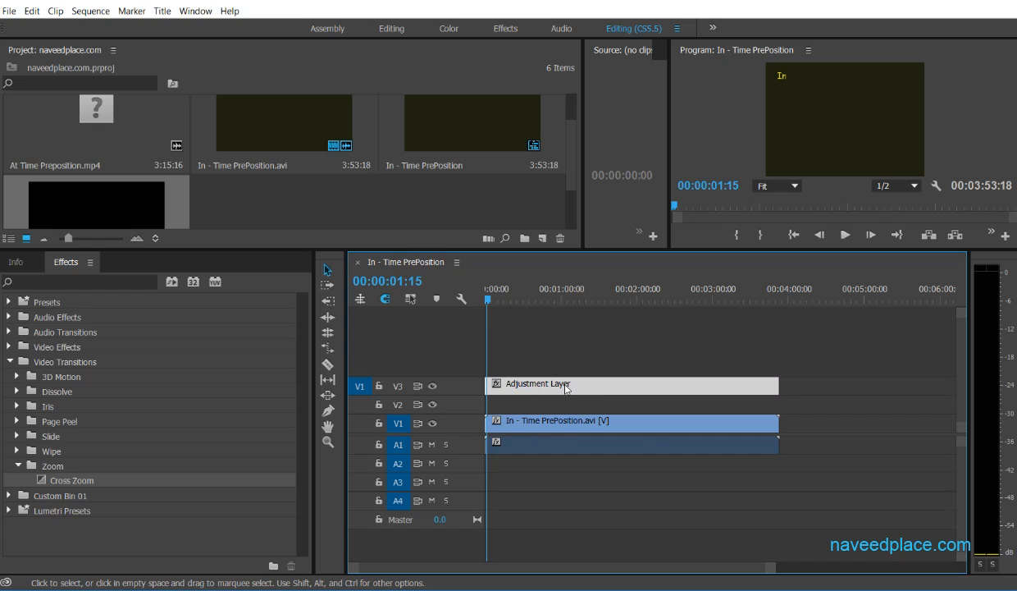
pyautogui.click(583, 297)
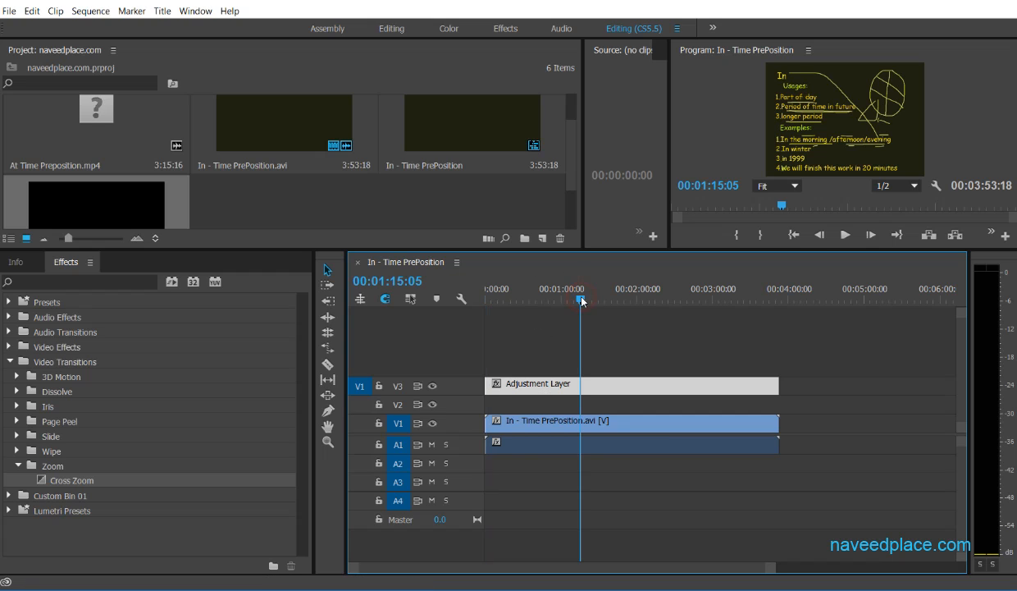
pyautogui.click(525, 296)
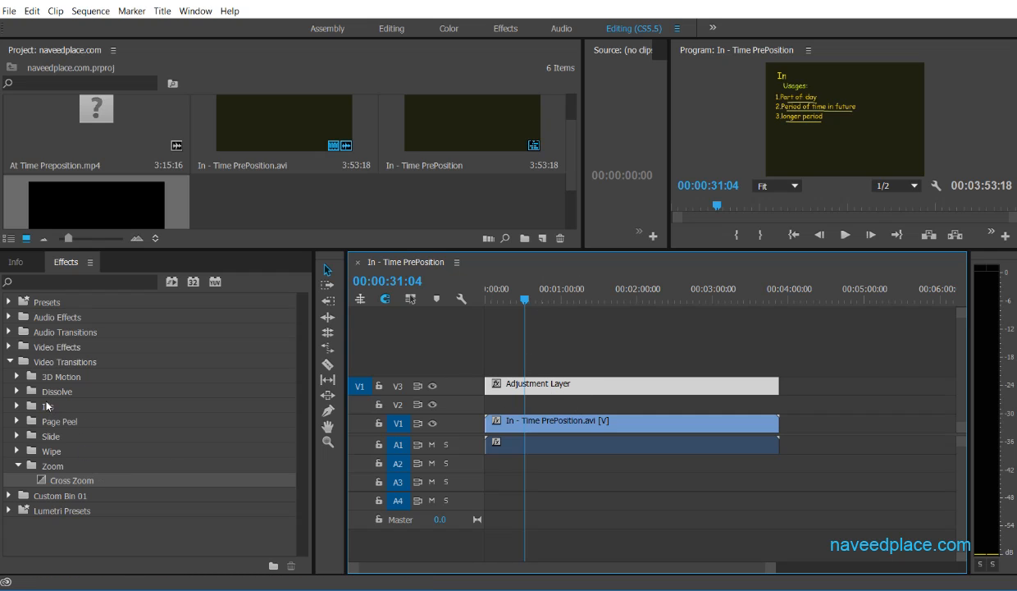
# - Apply the Cube Spin transition to the start of the adjustment layer and play it from the beginning in an enlarged Program monitor
pyautogui.click(17, 377)
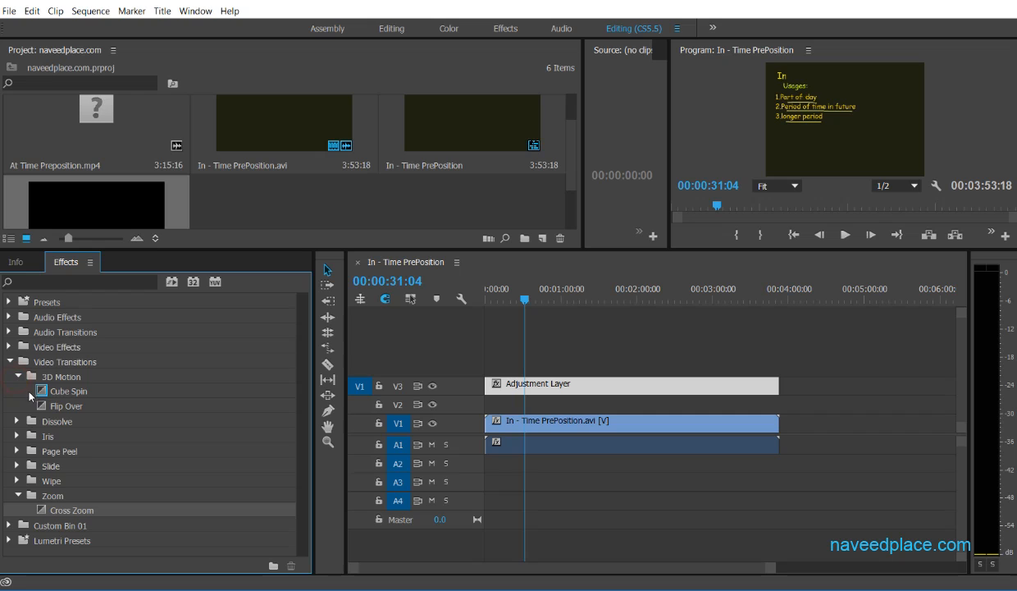
pyautogui.moveTo(49, 391); pyautogui.dragTo(485, 384)
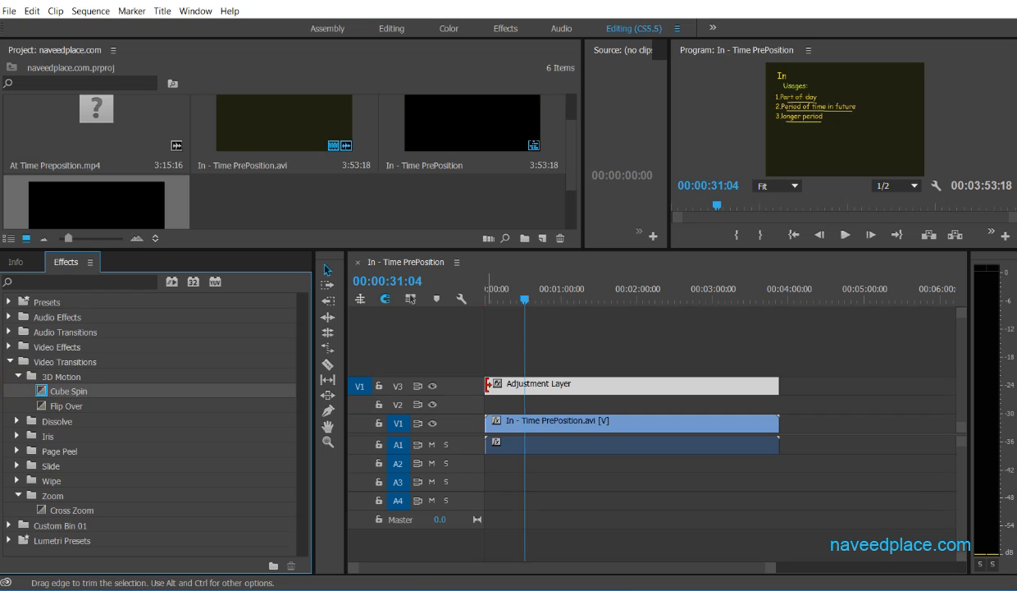
pyautogui.moveTo(525, 292); pyautogui.dragTo(481, 297)
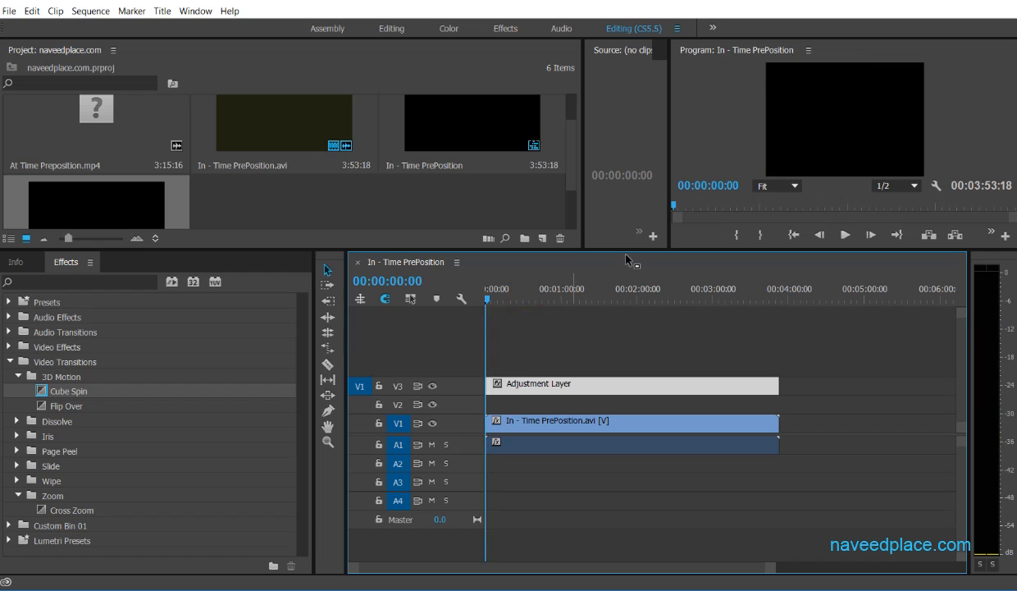
pyautogui.moveTo(627, 250); pyautogui.dragTo(627, 428)
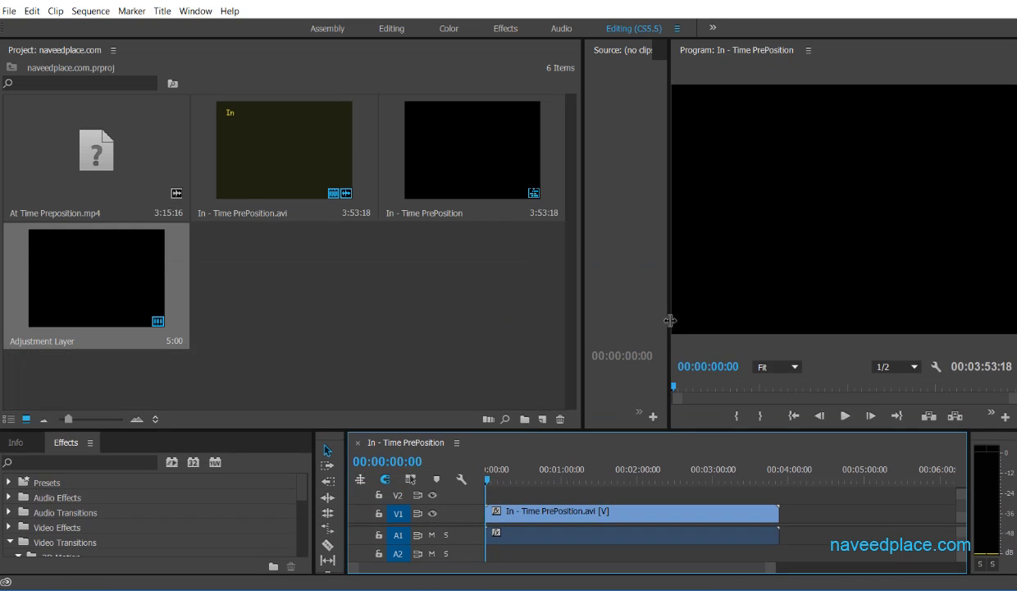
pyautogui.moveTo(669, 319); pyautogui.dragTo(305, 319)
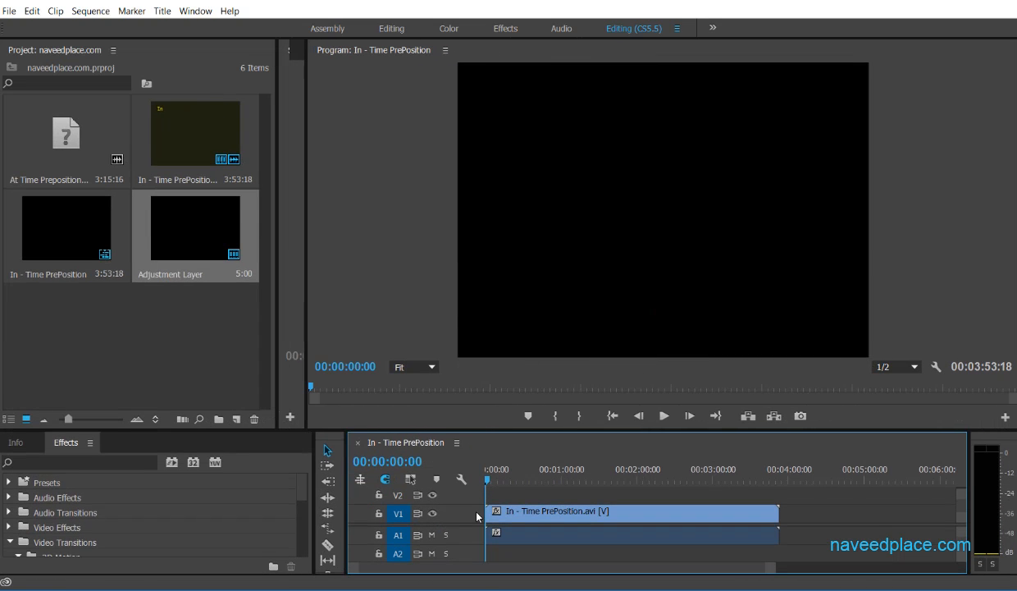
pyautogui.press('space')
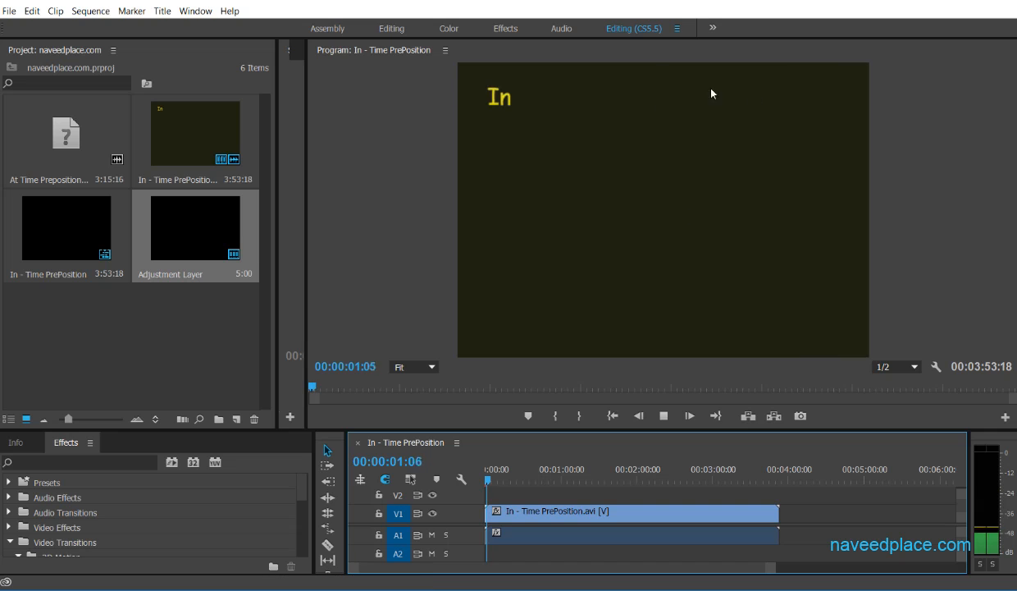
# - Enlarge the timeline area so the adjustment layer on V3 shows above the video clip on V1
pyautogui.moveTo(503, 428); pyautogui.dragTo(509, 246)
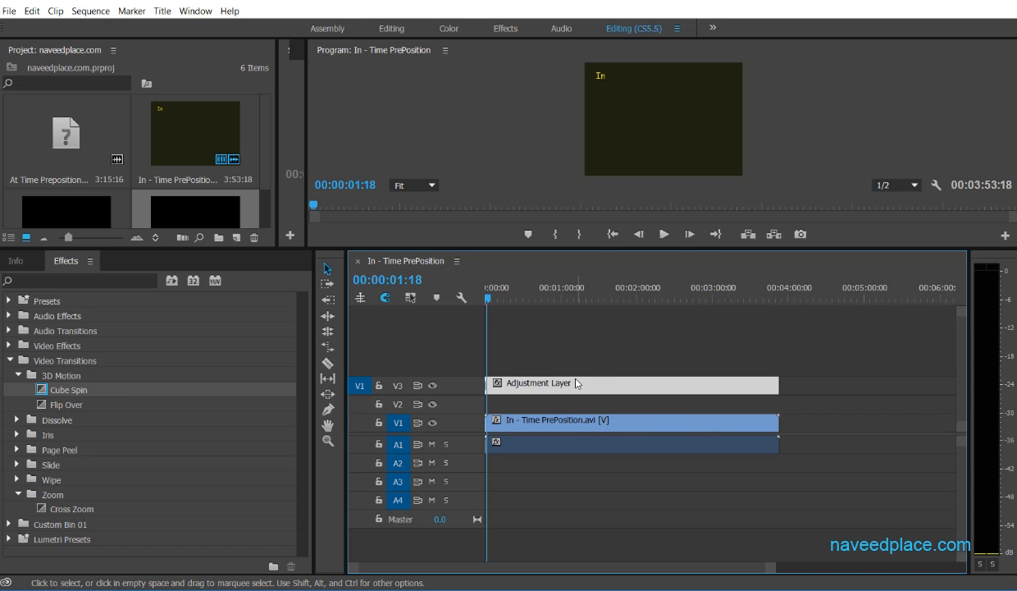
pyautogui.moveTo(397, 248); pyautogui.dragTo(398, 382)
pyautogui.rightClick(115, 302)
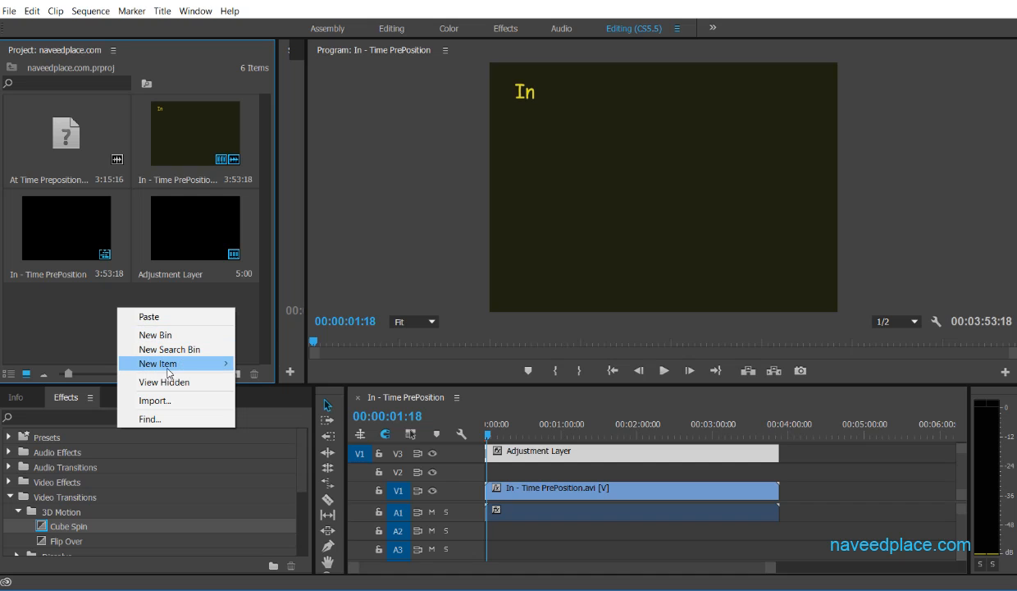
pyautogui.moveTo(164, 361)
pyautogui.click(517, 447)
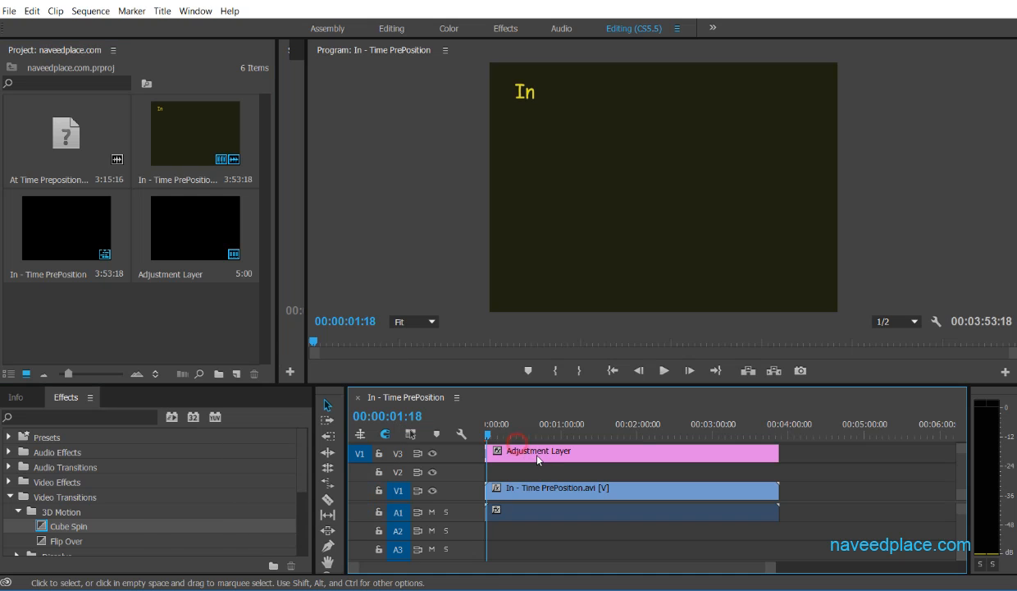
pyautogui.click(543, 501)
pyautogui.click(602, 502)
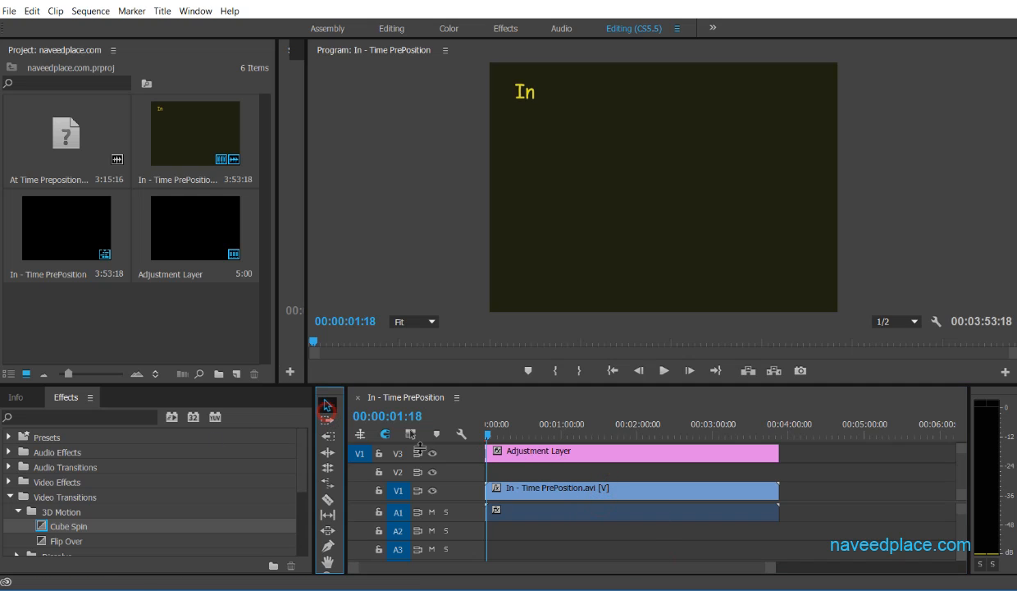
# - Delete the adjustment layer on V3, the video clip on V1 and its audio on A1 from the sequence
pyautogui.click(548, 459)
pyautogui.press('Delete')
pyautogui.click(549, 491)
pyautogui.press('Delete')
pyautogui.click(550, 511)
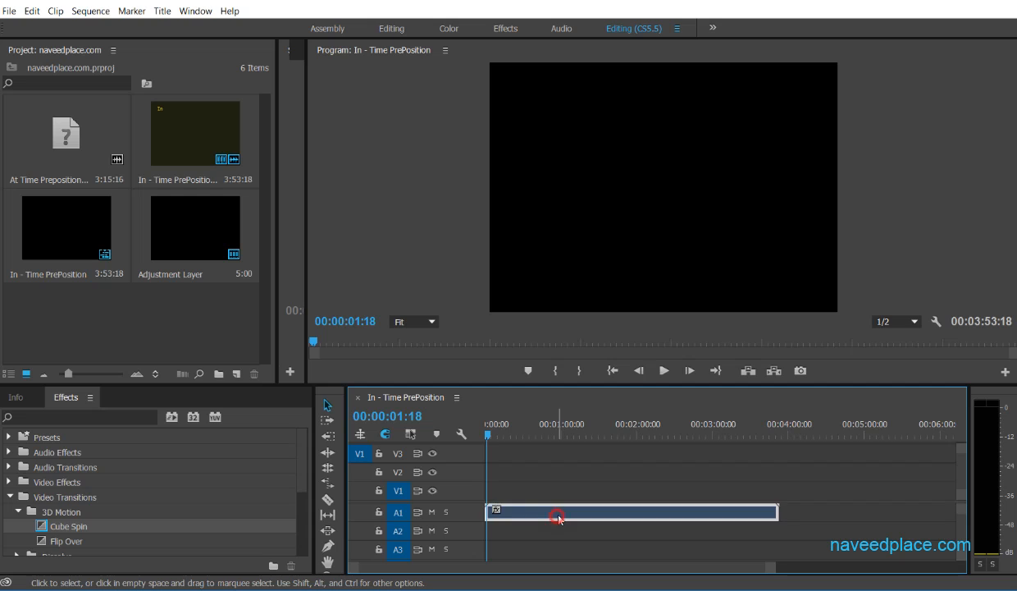
pyautogui.press('Delete')
# - Remove the adjustment layer, the In - Time PrePosition sequence, its video clip and the offline At Time Preposition.mp4 from the project
pyautogui.press('Delete')
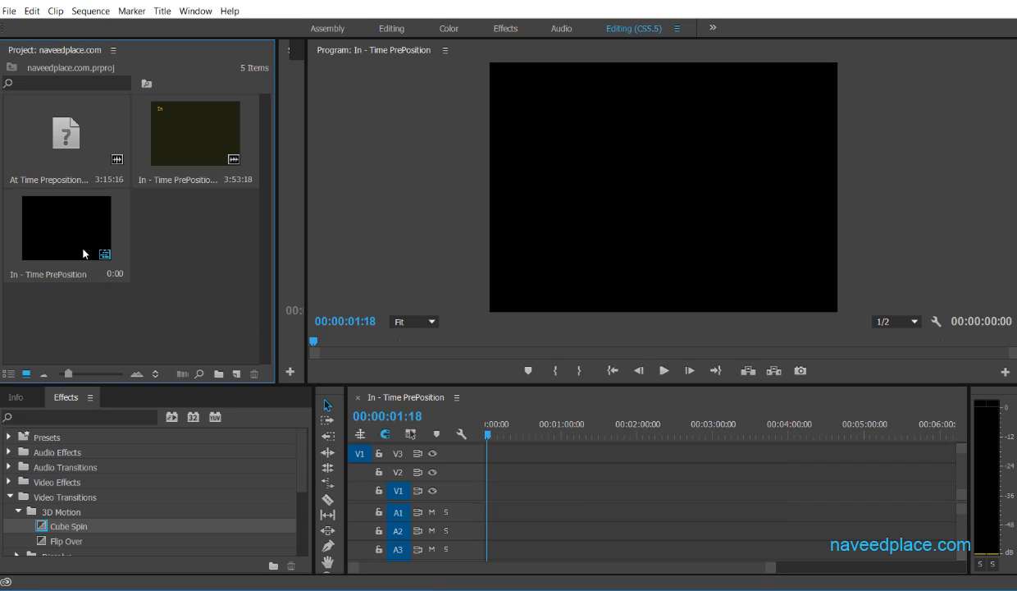
pyautogui.click(84, 251)
pyautogui.press('Delete')
pyautogui.click(191, 149)
pyautogui.press('Delete')
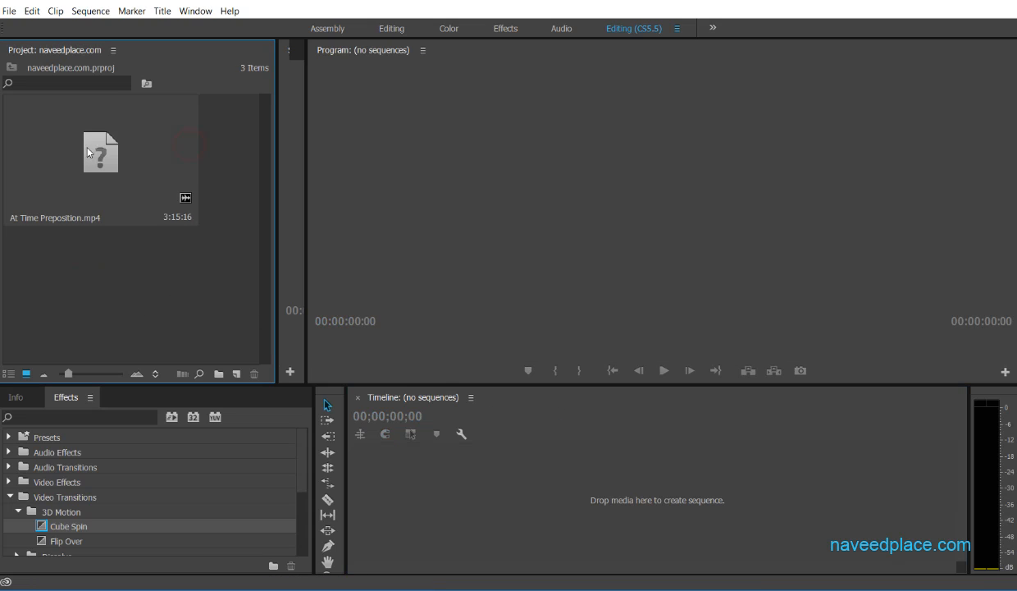
pyautogui.click(82, 149)
pyautogui.press('Delete')
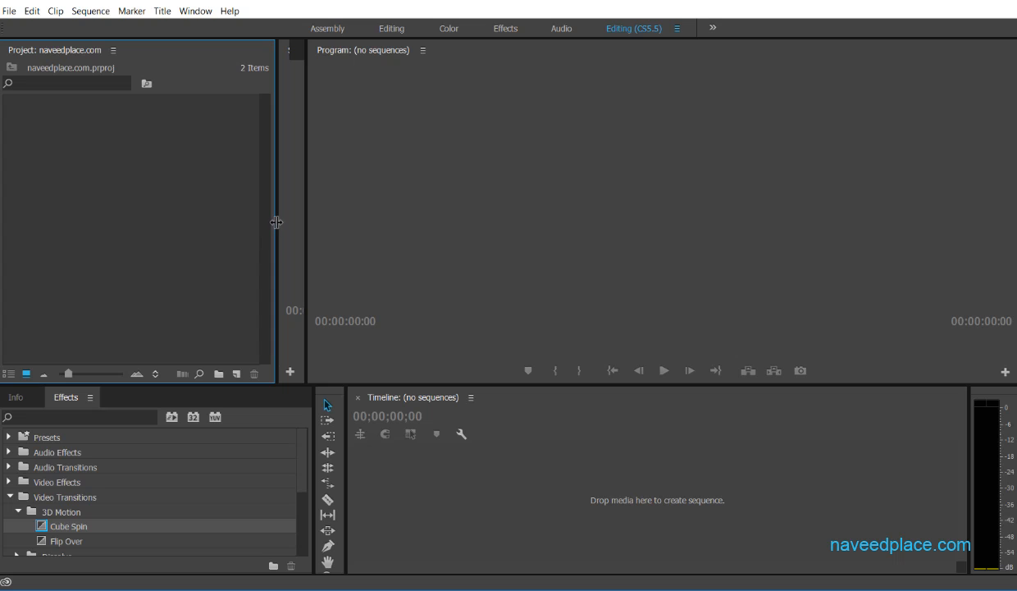
# - Widen the project area and create a new title named Title 01 at 856 × 612, 30.00 fps with square pixels
pyautogui.moveTo(276, 221); pyautogui.dragTo(660, 234)
pyautogui.rightClick(287, 192)
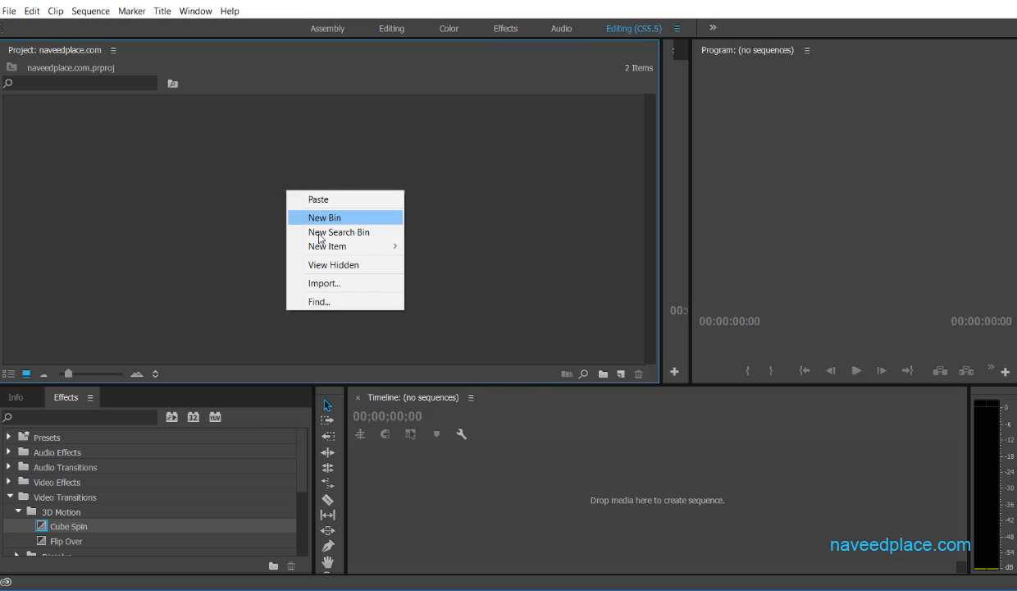
pyautogui.moveTo(314, 245)
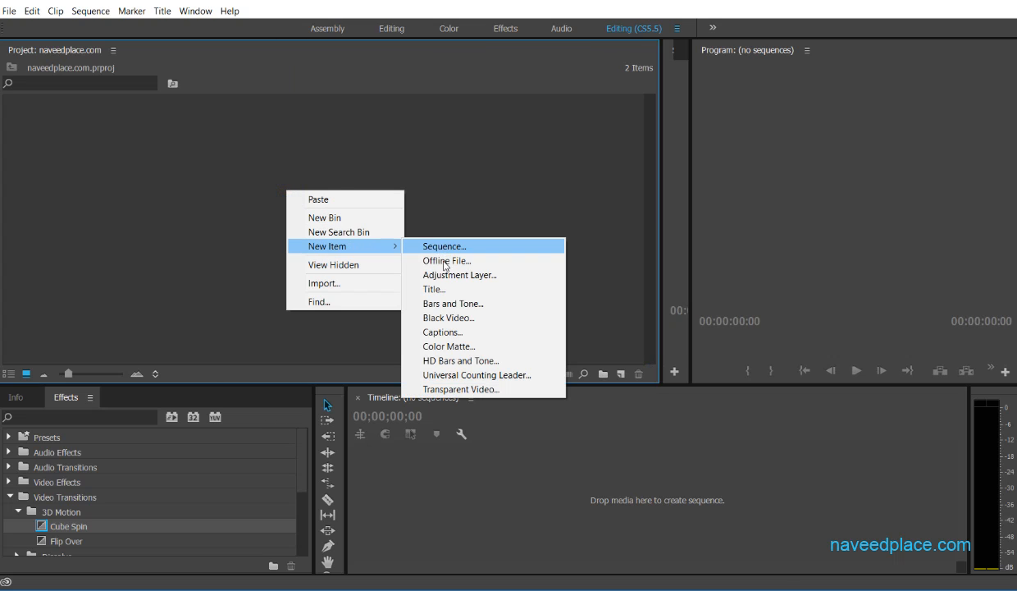
pyautogui.click(478, 292)
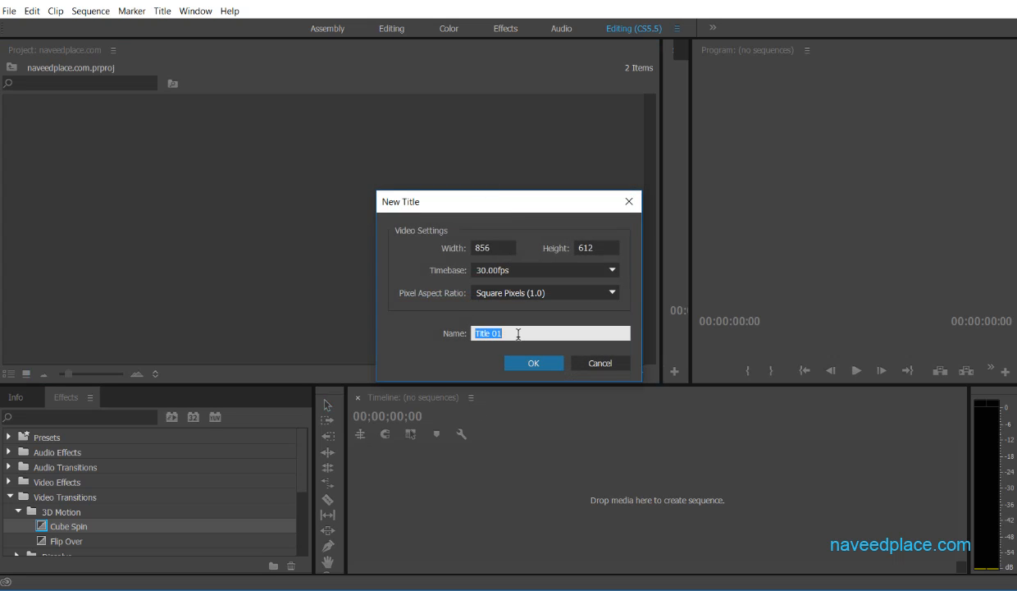
pyautogui.moveTo(514, 335); pyautogui.dragTo(446, 336)
pyautogui.click(533, 360)
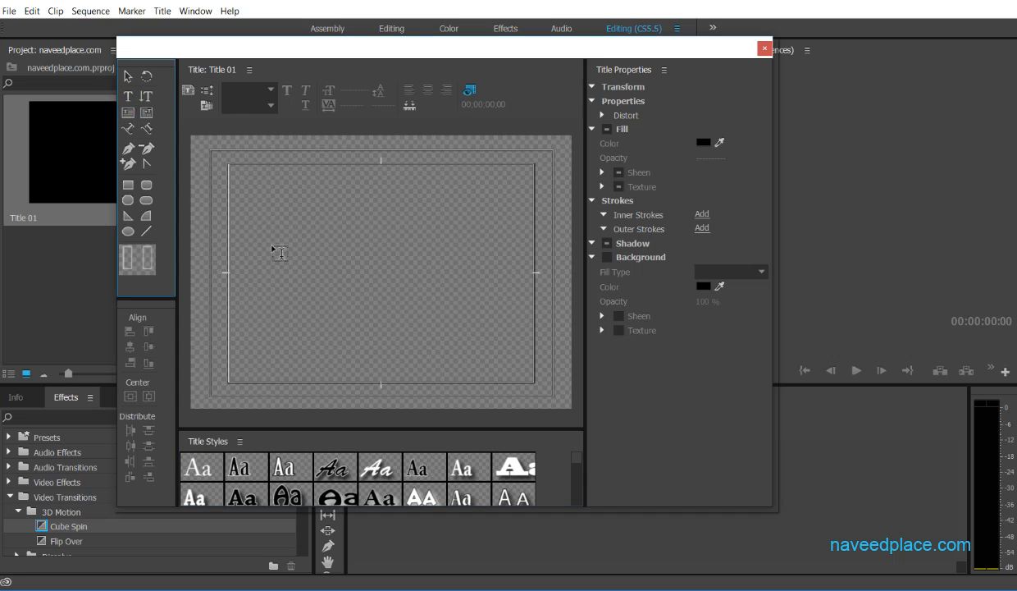
pyautogui.click(254, 227)
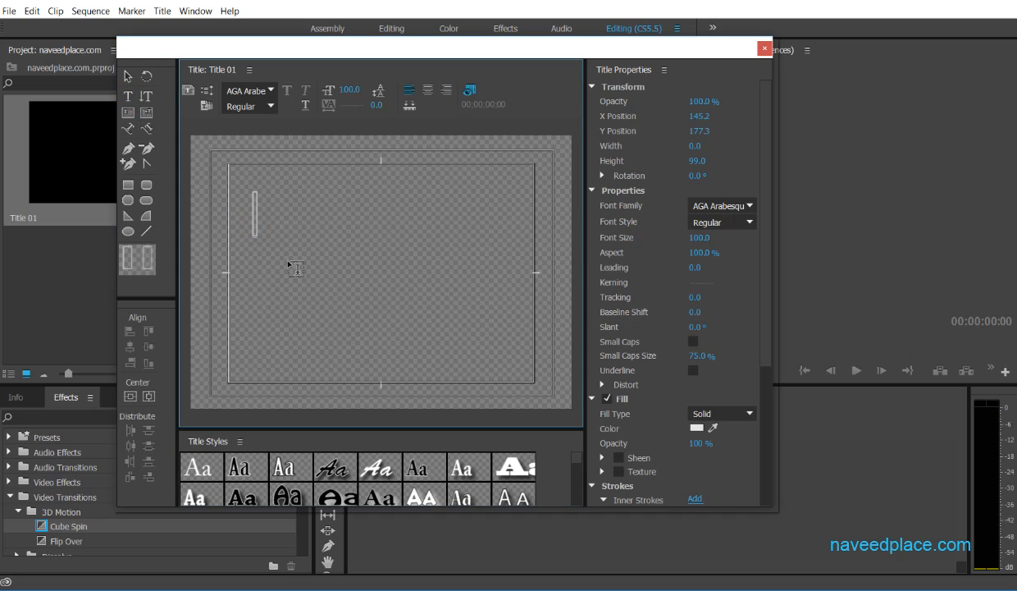
pyautogui.write('na')
pyautogui.press('BackSpace')
pyautogui.press('BackSpace')
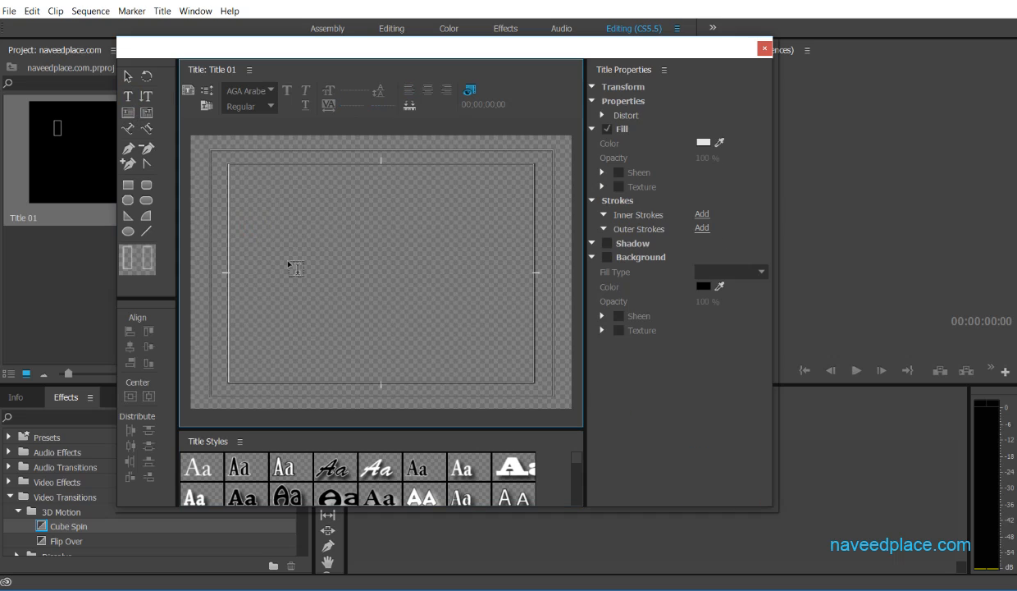
pyautogui.press('e')
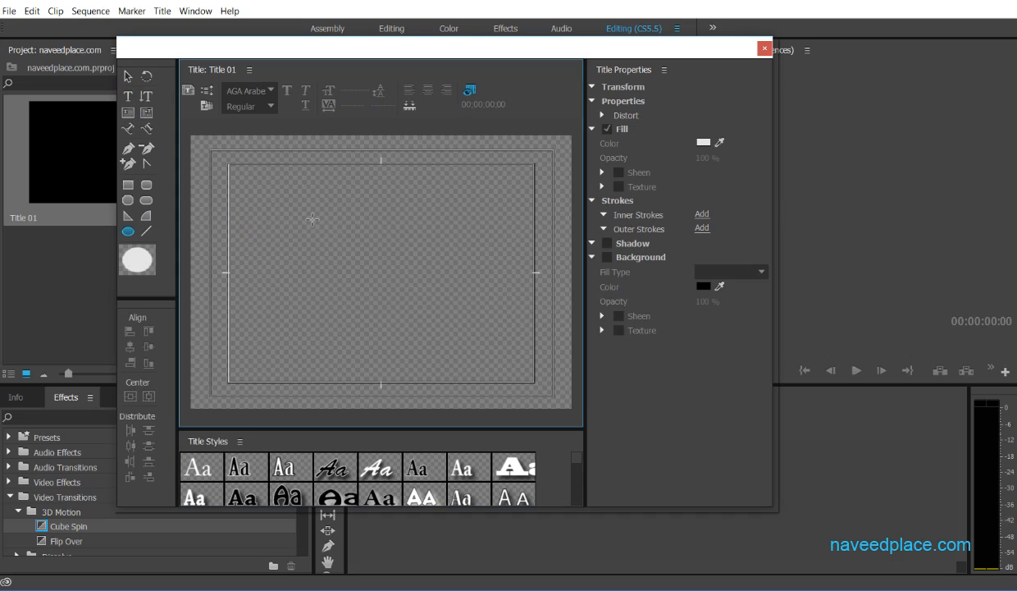
# - Add the author's first name as text in the upper part of the title and set its font to AR BERKLEY
pyautogui.click(128, 96)
pyautogui.click(257, 224)
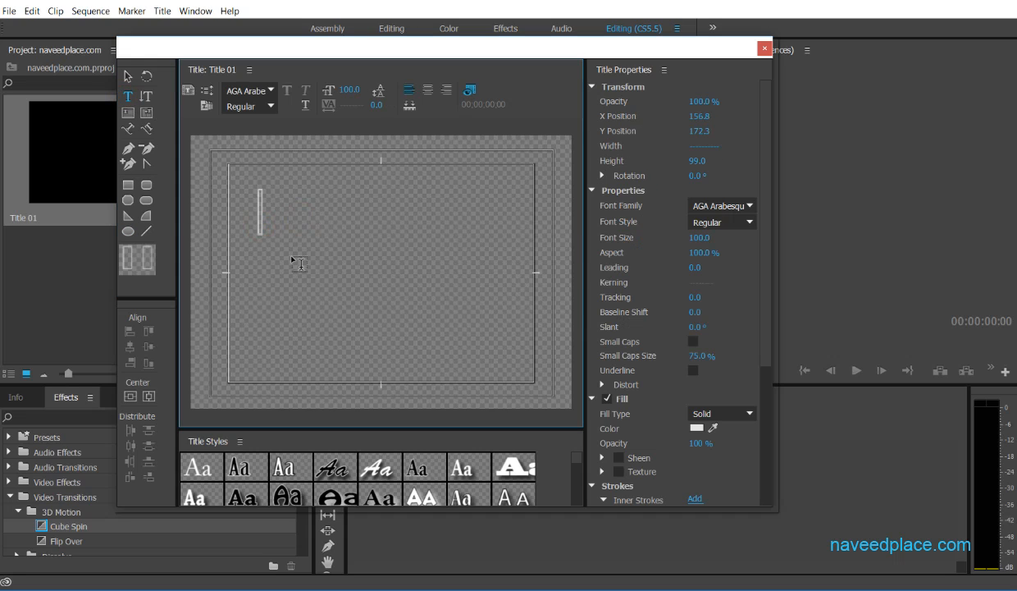
pyautogui.write('naveed')
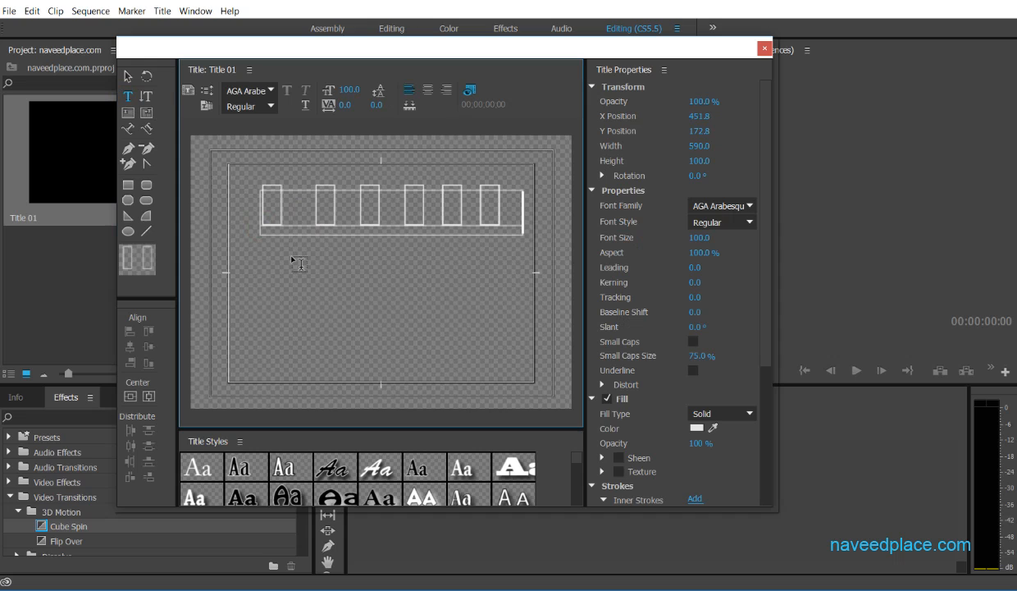
pyautogui.hotkey('ctrl', 'a')
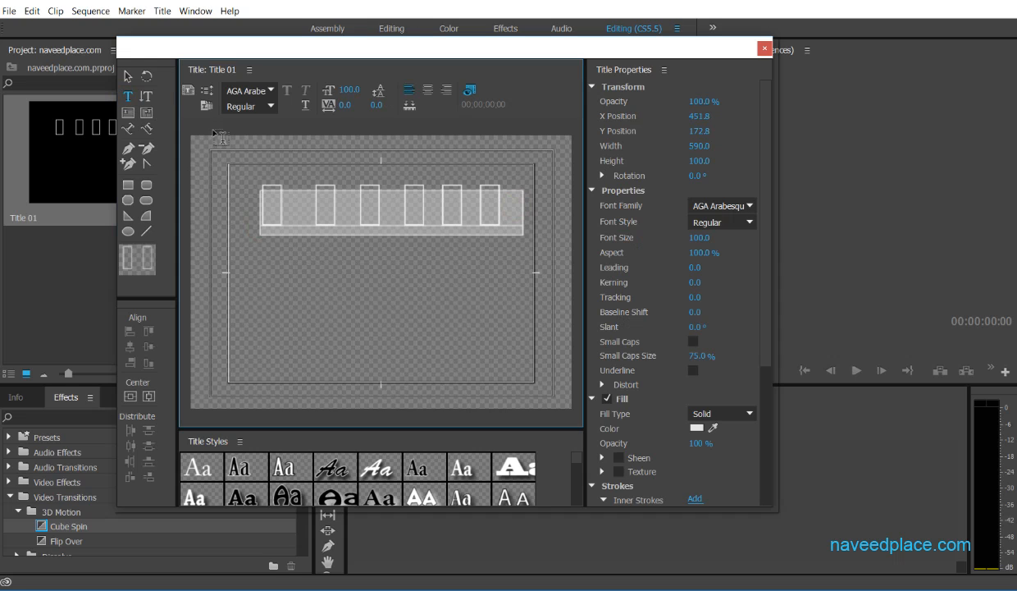
pyautogui.click(246, 90)
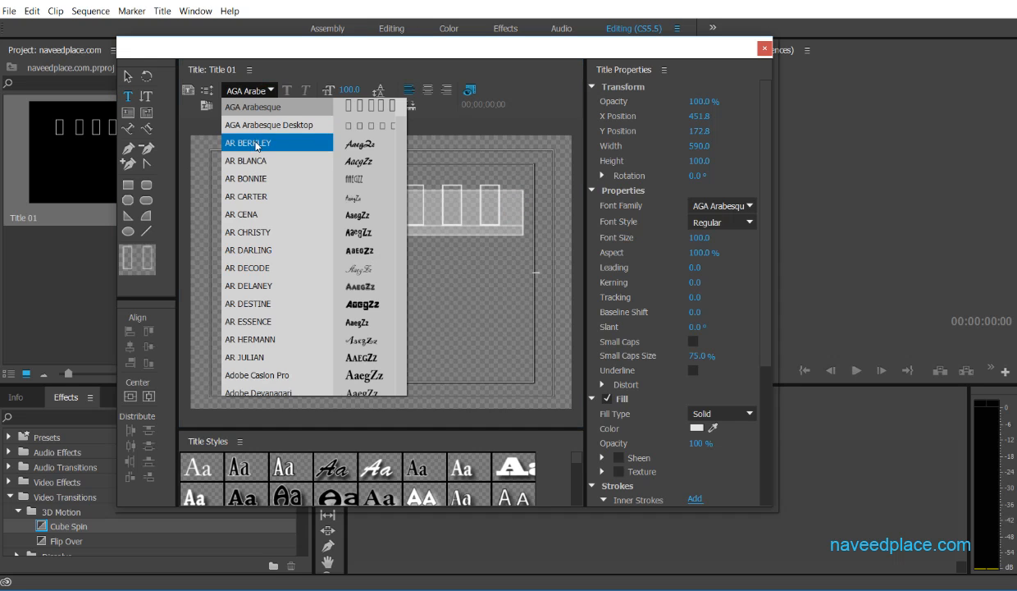
pyautogui.click(246, 142)
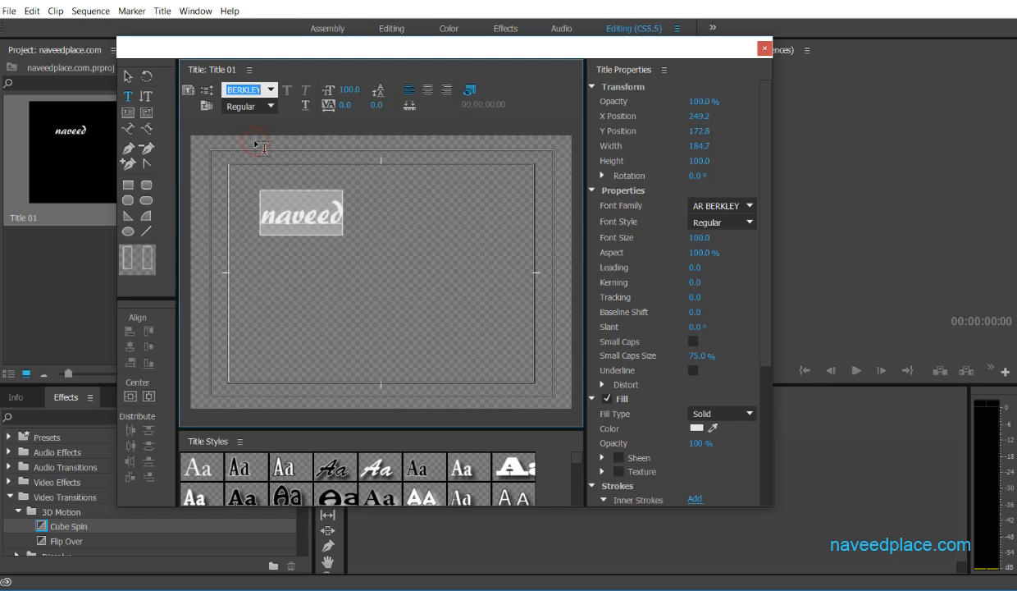
# - Move the name text to the lower-right corner of the title's safe area and close the title editor
pyautogui.click(127, 77)
pyautogui.moveTo(329, 224); pyautogui.dragTo(486, 359)
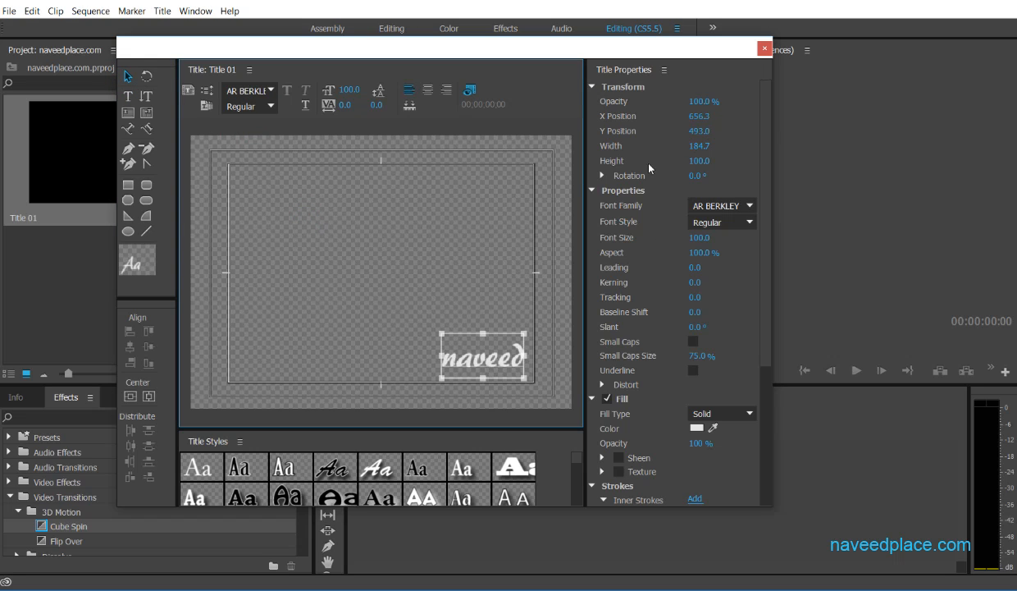
pyautogui.click(764, 50)
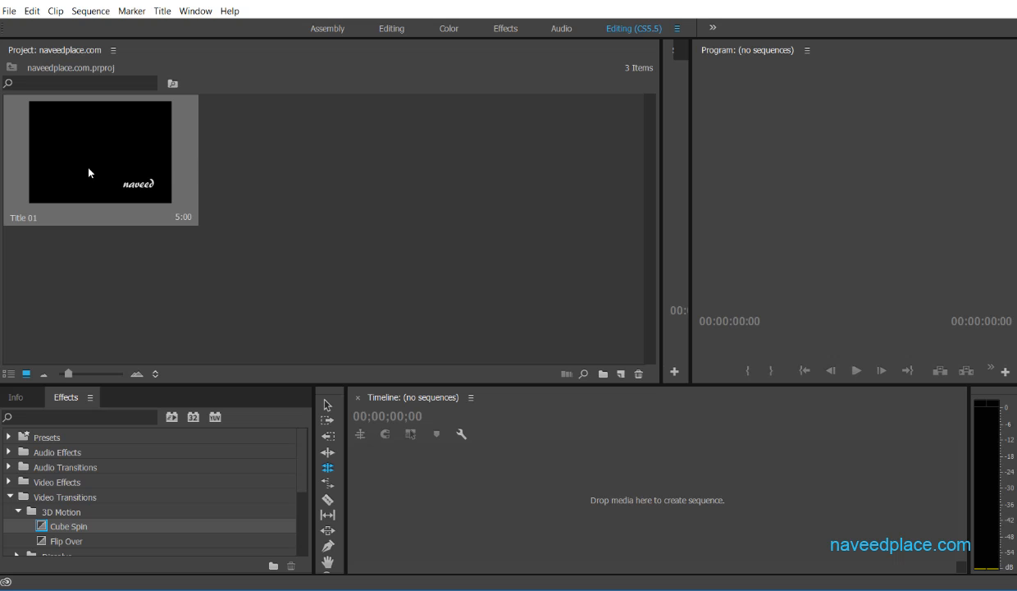
# - Import the Lecture No 1 - At - Place PrePosition video and create a new sequence from it
pyautogui.click(338, 194)
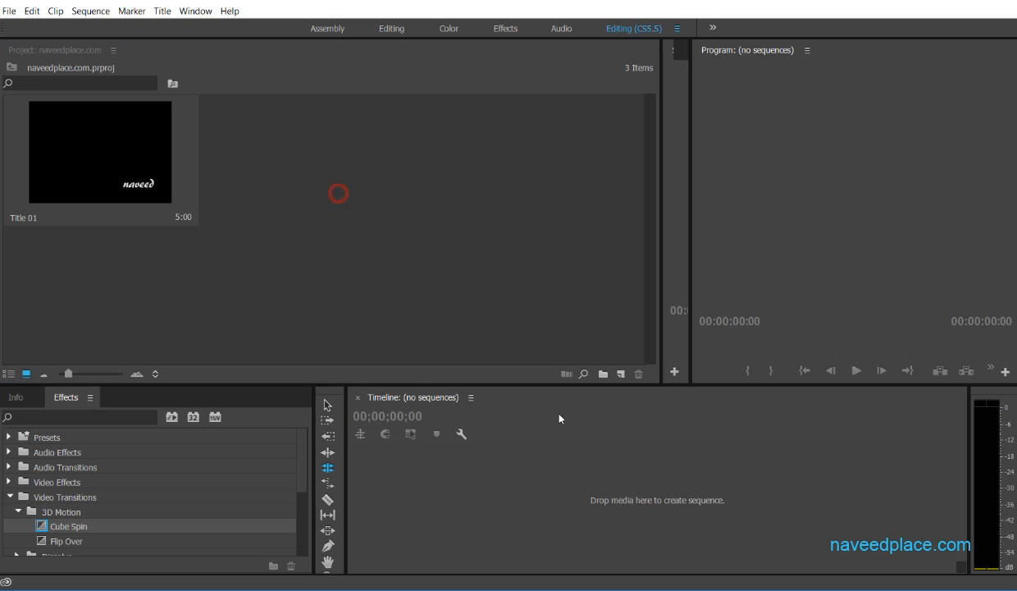
pyautogui.hotkey('ctrl', 'i')
pyautogui.click(480, 169)
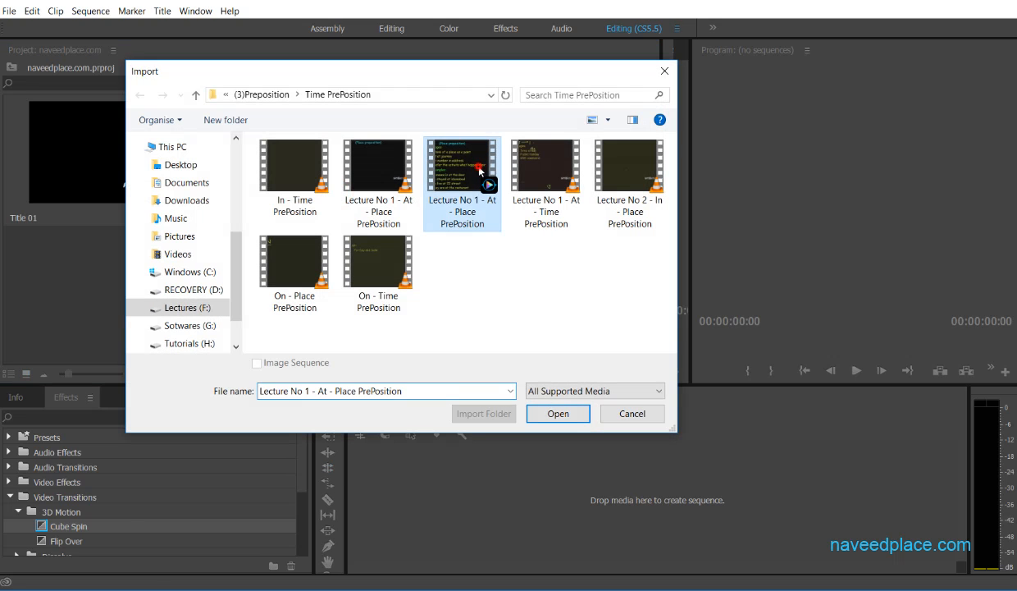
pyautogui.doubleClick(480, 170)
pyautogui.moveTo(280, 140); pyautogui.dragTo(435, 513)
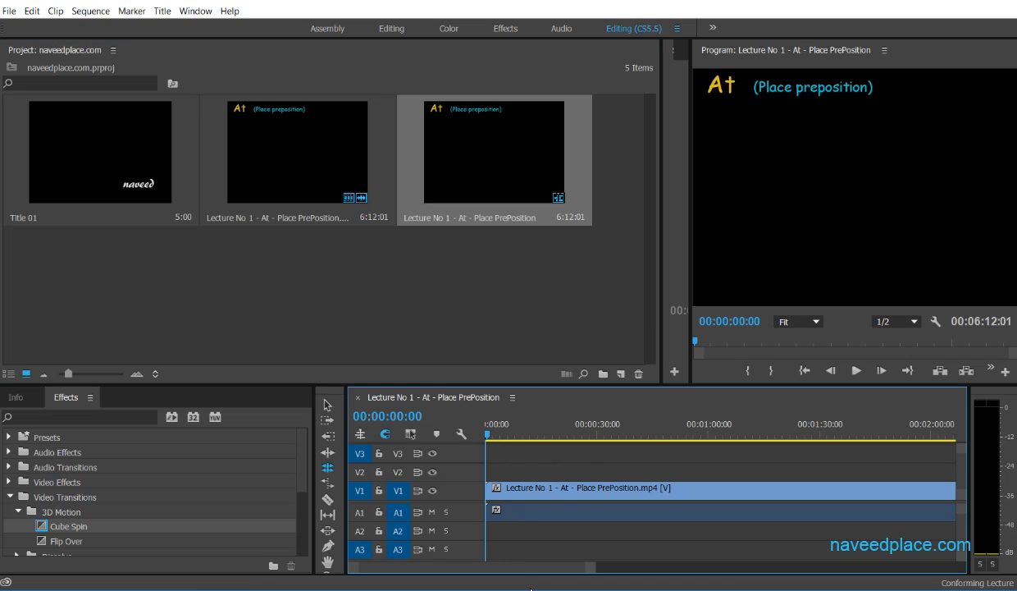
# - Rearrange the workspace for a taller timeline and place Title 01 on V3 at the start of the sequence
pyautogui.moveTo(500, 386); pyautogui.dragTo(500, 302)
pyautogui.moveTo(660, 218); pyautogui.dragTo(365, 223)
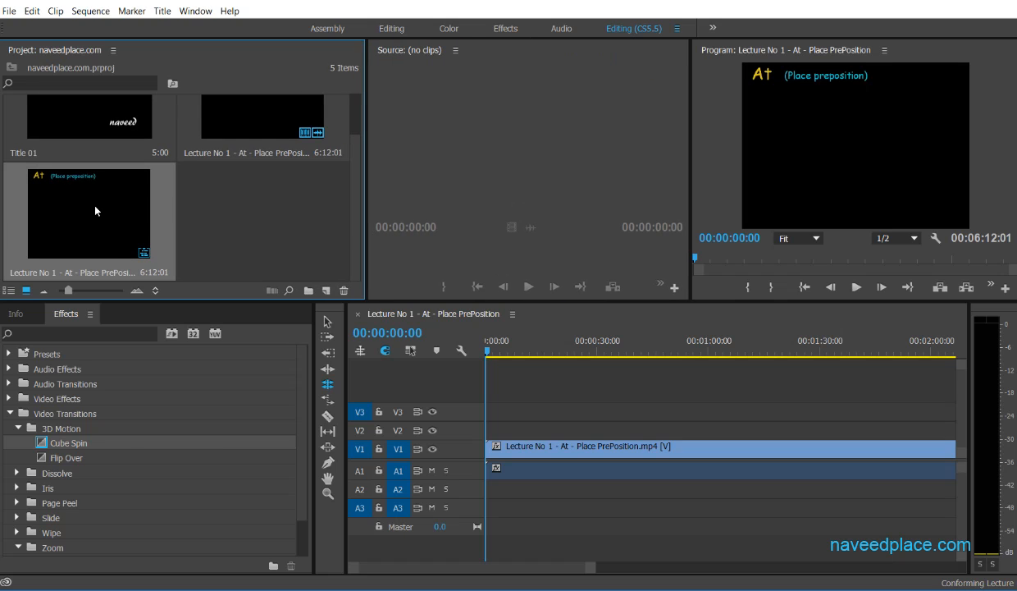
pyautogui.moveTo(96, 120); pyautogui.dragTo(482, 413)
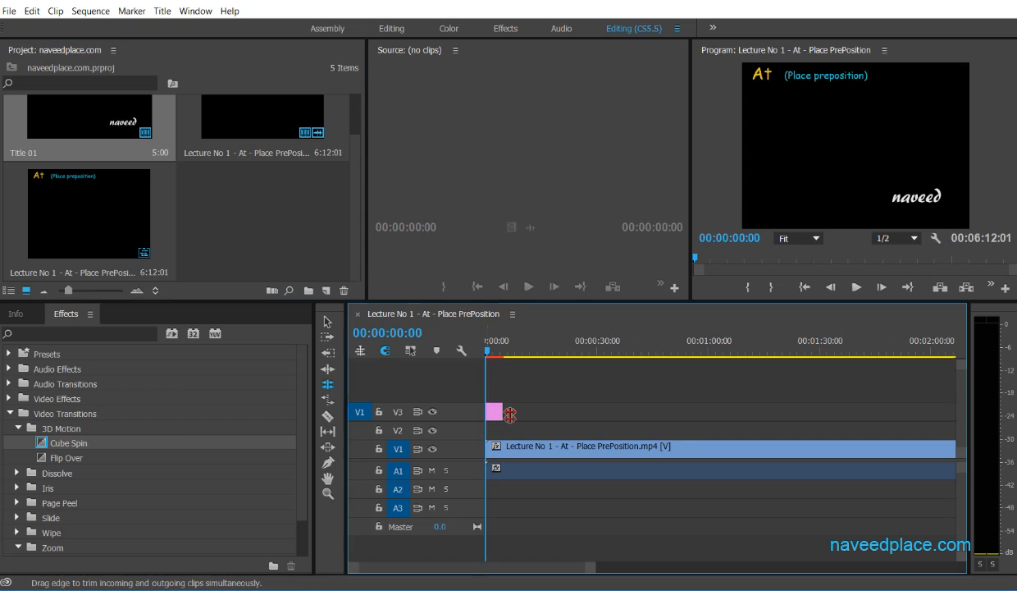
# - Extend the Title 01 clip on V3 to the end of the V1 video and check the frame at 00:00:59:04
pyautogui.moveTo(555, 413); pyautogui.dragTo(999, 416)
pyautogui.moveTo(655, 568); pyautogui.dragTo(869, 568)
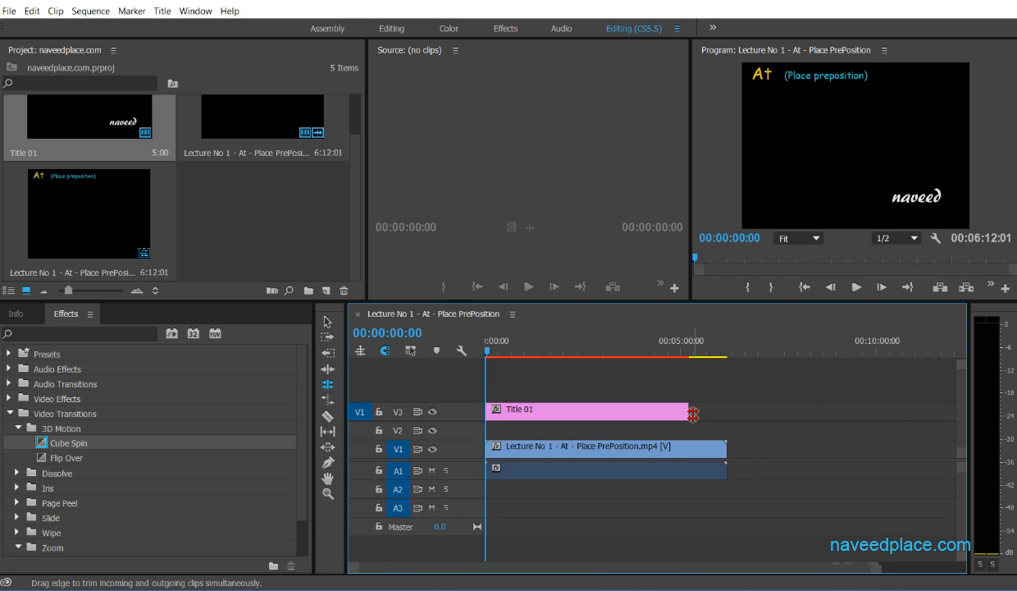
pyautogui.moveTo(693, 415); pyautogui.dragTo(727, 413)
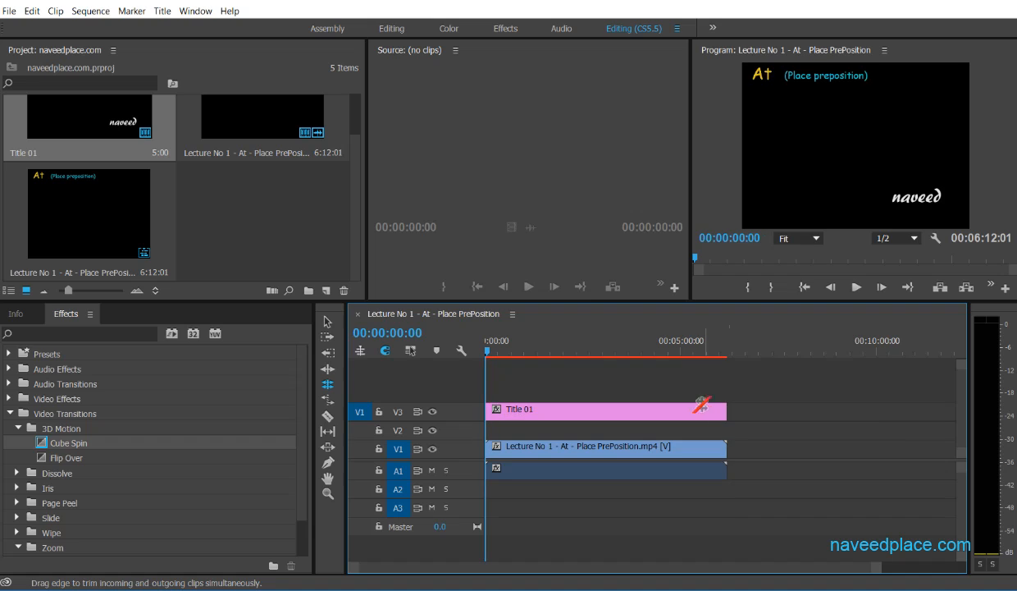
pyautogui.click(523, 350)
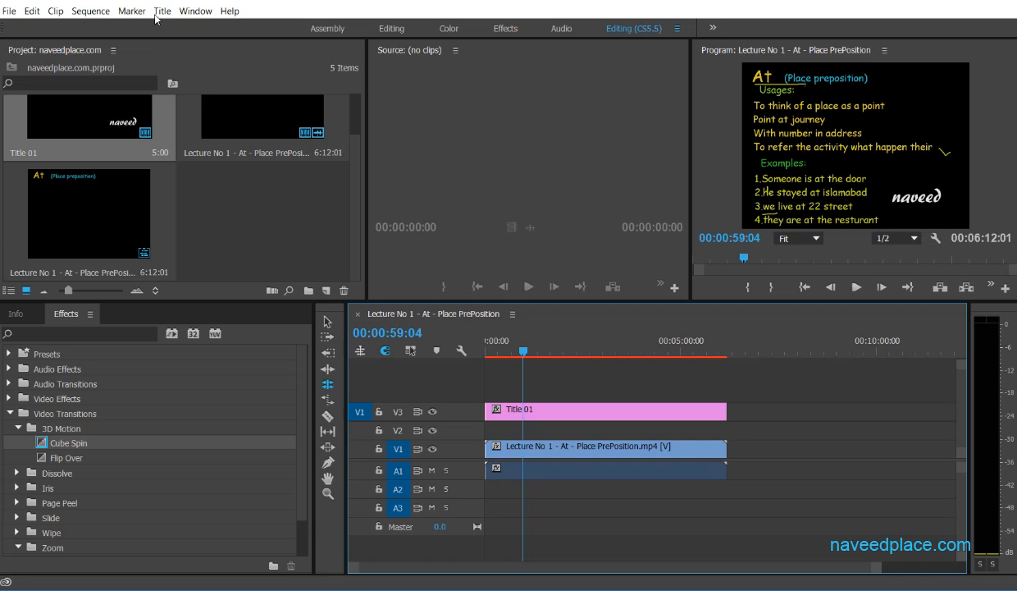
# - Create a Bars and Tone item at 856 × 622, 24.00 fps, square pixels and a 44100 Hz sample rate
pyautogui.rightClick(218, 221)
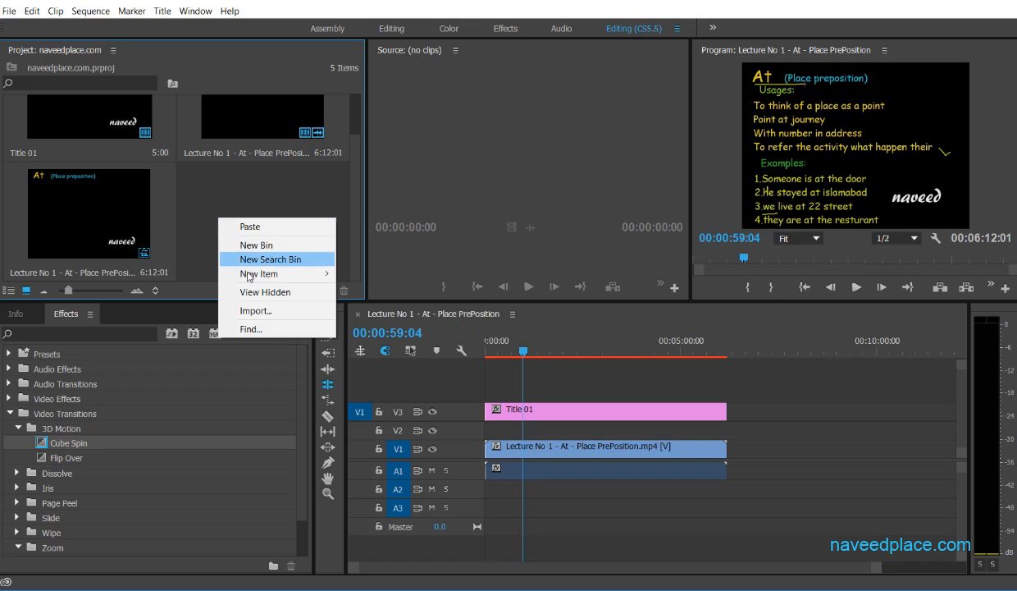
pyautogui.moveTo(242, 273)
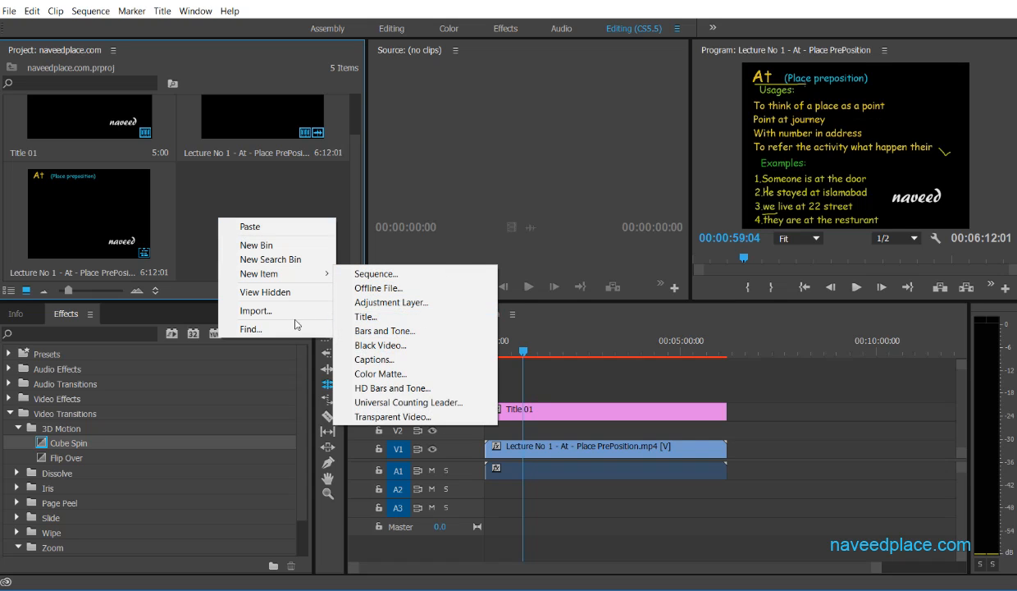
pyautogui.click(376, 331)
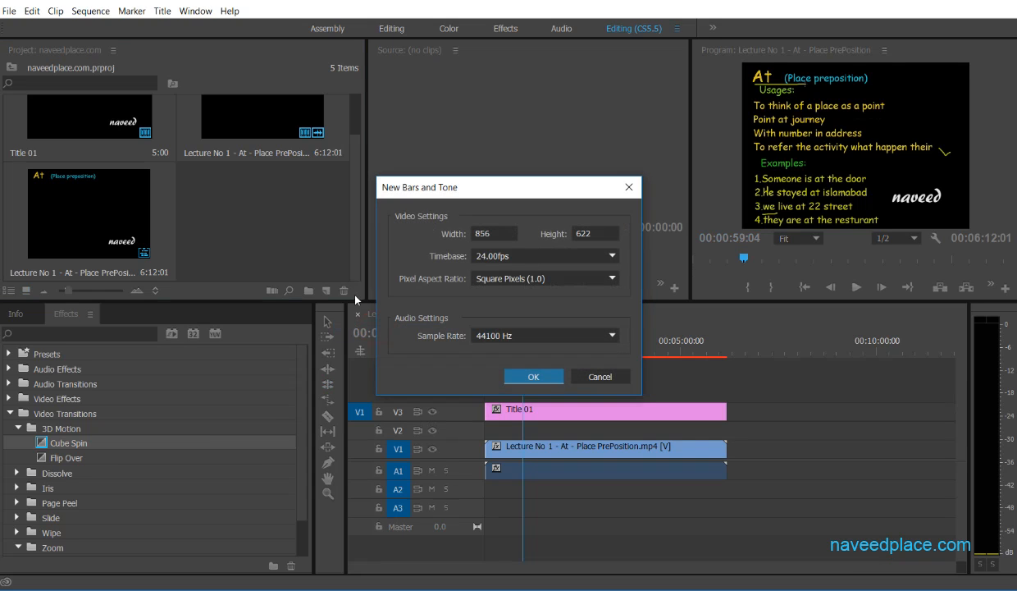
pyautogui.click(531, 375)
# - Delete the Title 01 clip and the lecture video with its audio from the sequence
pyautogui.click(522, 408)
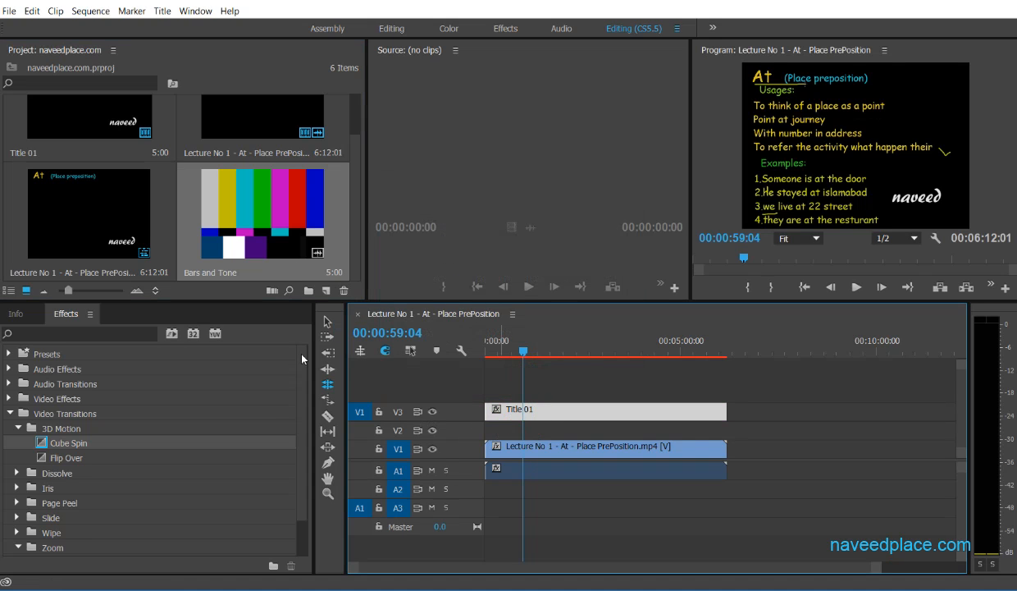
pyautogui.click(328, 322)
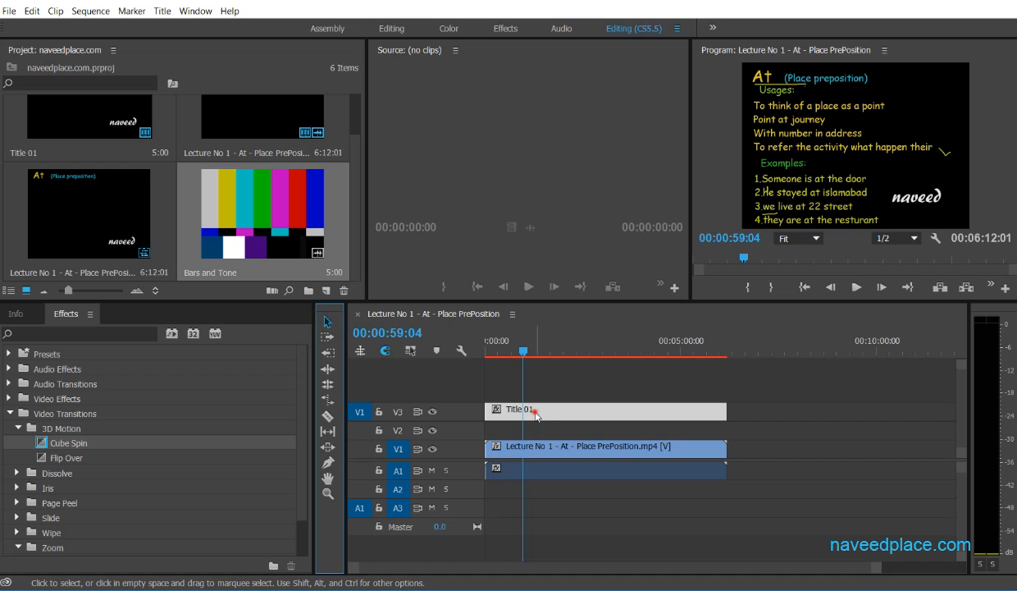
pyautogui.press('Delete')
pyautogui.moveTo(501, 435); pyautogui.dragTo(647, 523)
pyautogui.press('Delete')
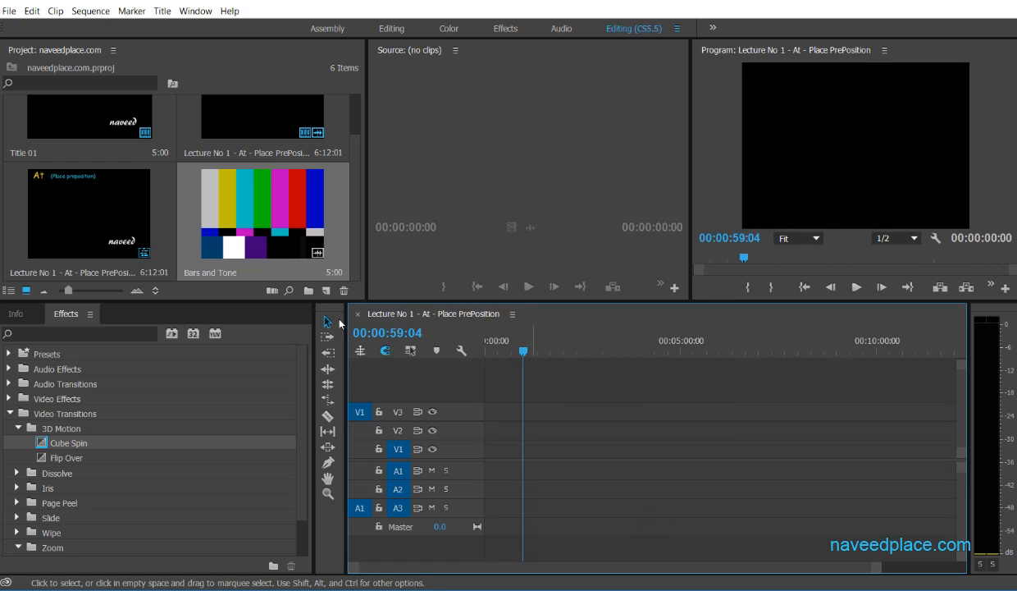
# - Place Bars and Tone on V2 at the start of the sequence and widen the track headers
pyautogui.moveTo(263, 213); pyautogui.dragTo(486, 428)
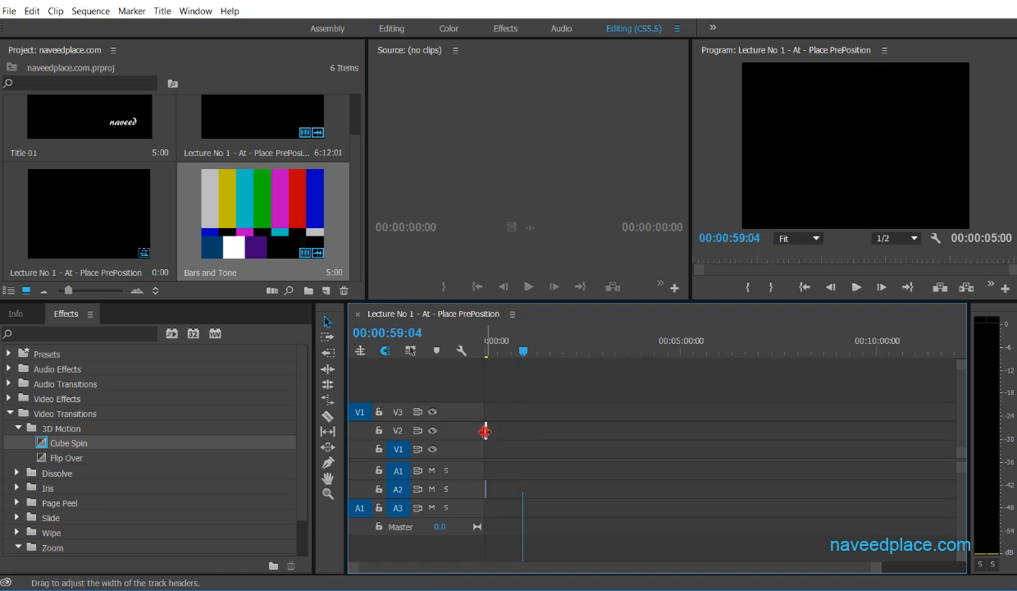
pyautogui.moveTo(486, 431); pyautogui.dragTo(559, 432)
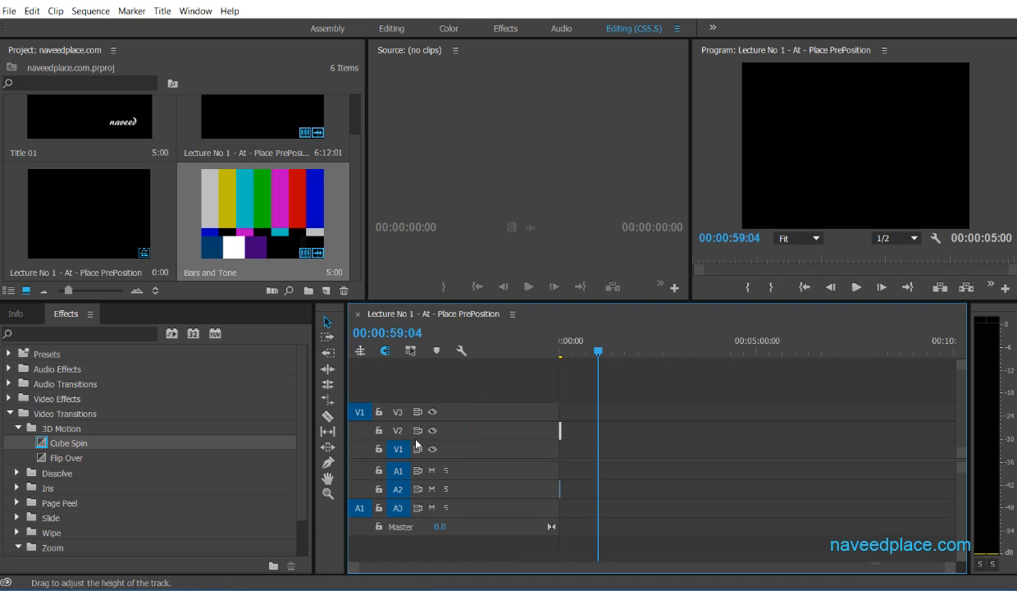
pyautogui.press('Delete')
pyautogui.click(327, 322)
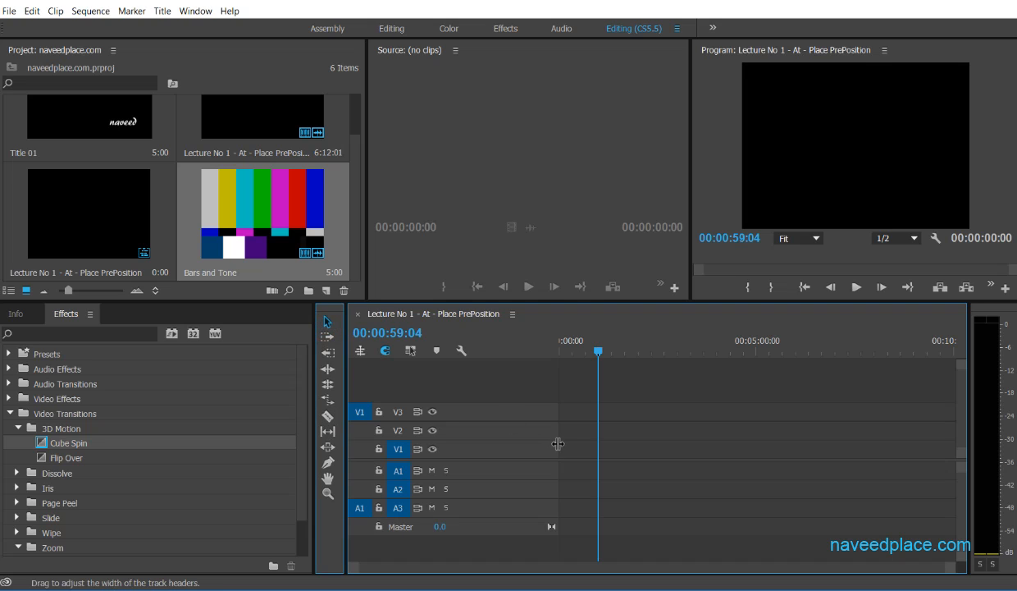
pyautogui.hotkey('ctrl', 'z')
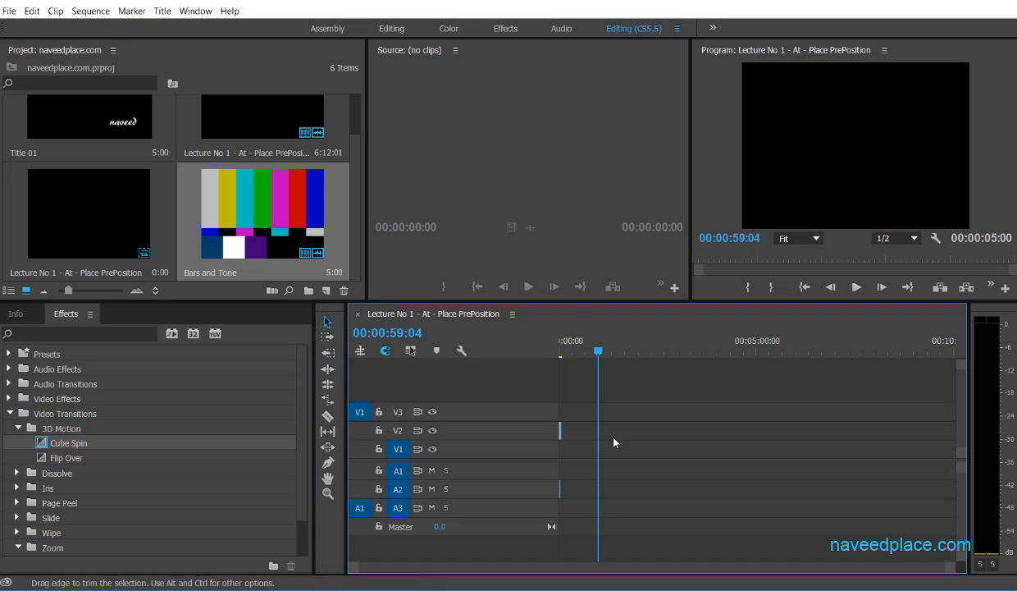
# - Play the Bars and Tone clip from the start of the sequence and return the playhead to the beginning
pyautogui.moveTo(598, 350); pyautogui.dragTo(560, 350)
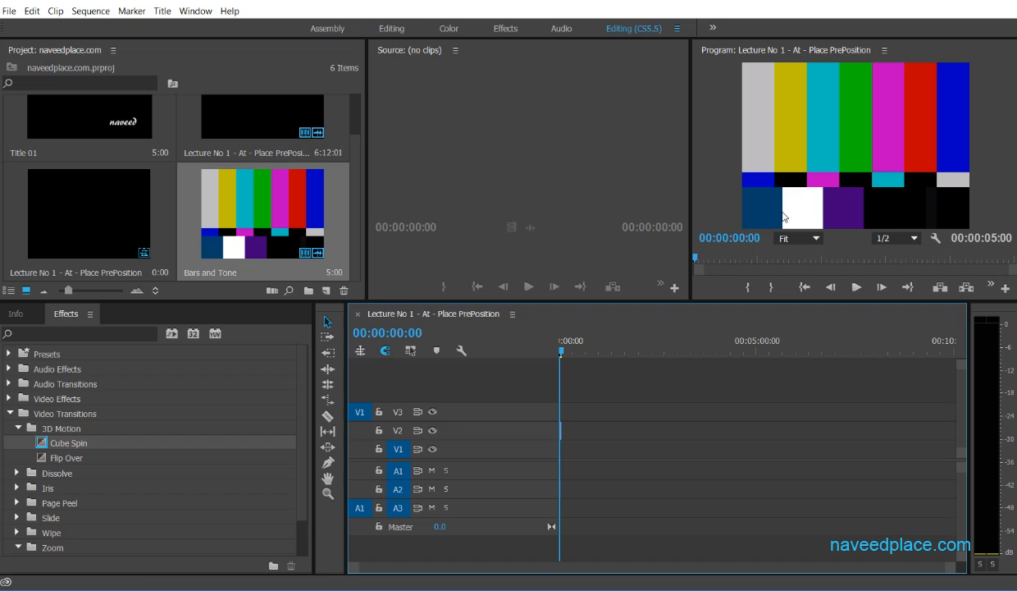
pyautogui.press('space')
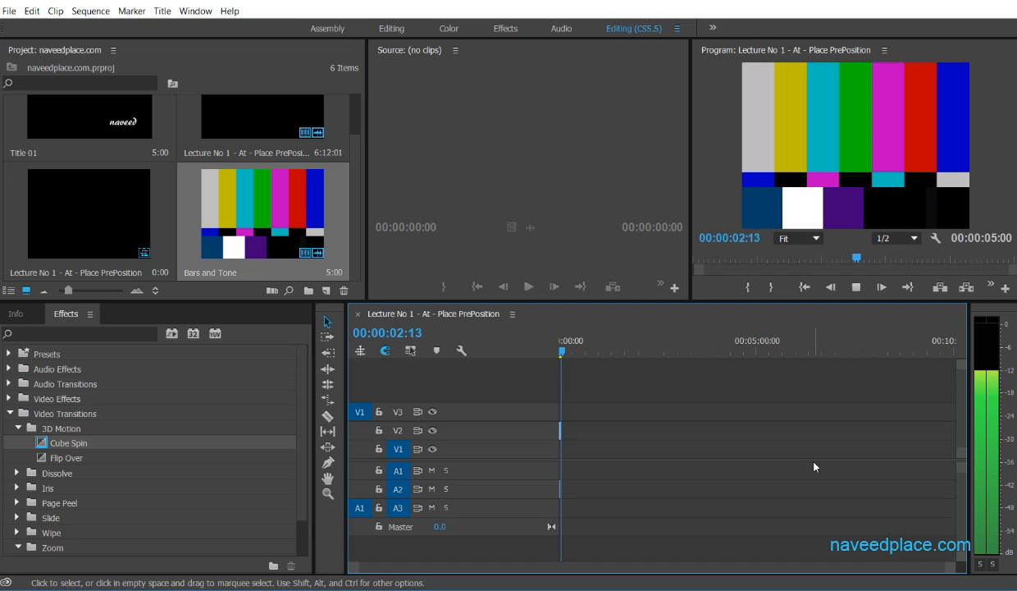
pyautogui.press('space')
pyautogui.press('Home')
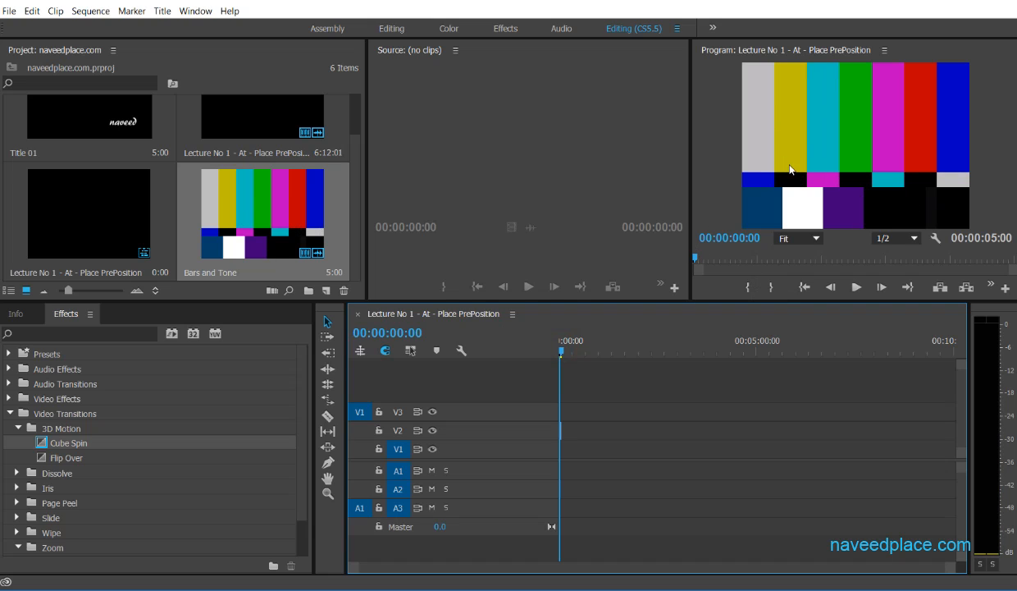
# - Widen the Program monitor slightly and delete the Bars and Tone item from the project along with its sequence clip
pyautogui.moveTo(692, 174); pyautogui.dragTo(666, 172)
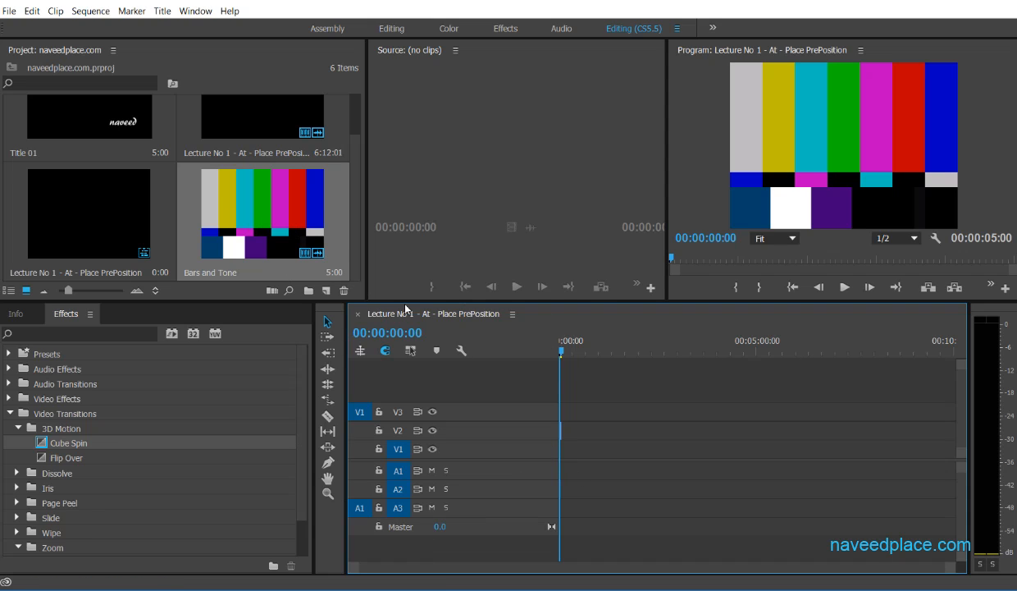
pyautogui.press('Delete')
pyautogui.click(582, 318)
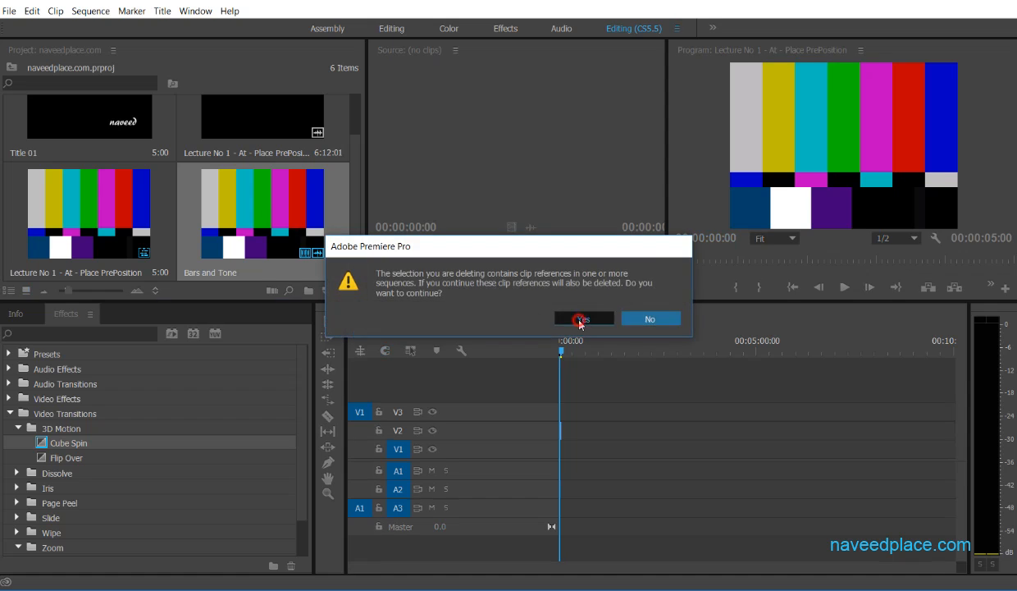
# - Create a Black Video item at 856 × 622, 24.00 fps and square pixels, and place it on V3 at the sequence start
pyautogui.rightClick(197, 202)
pyautogui.moveTo(238, 258)
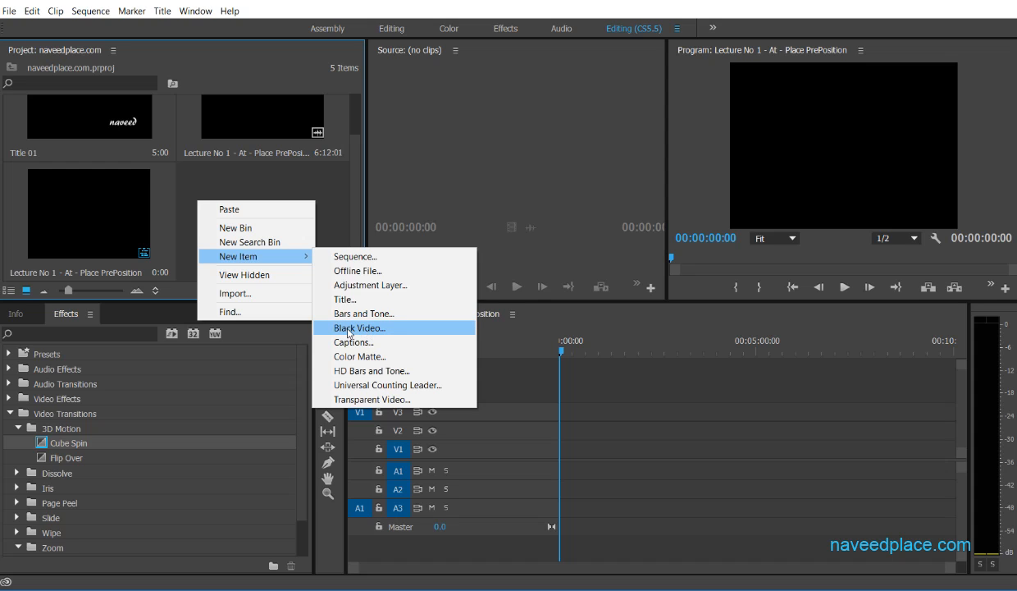
pyautogui.click(418, 329)
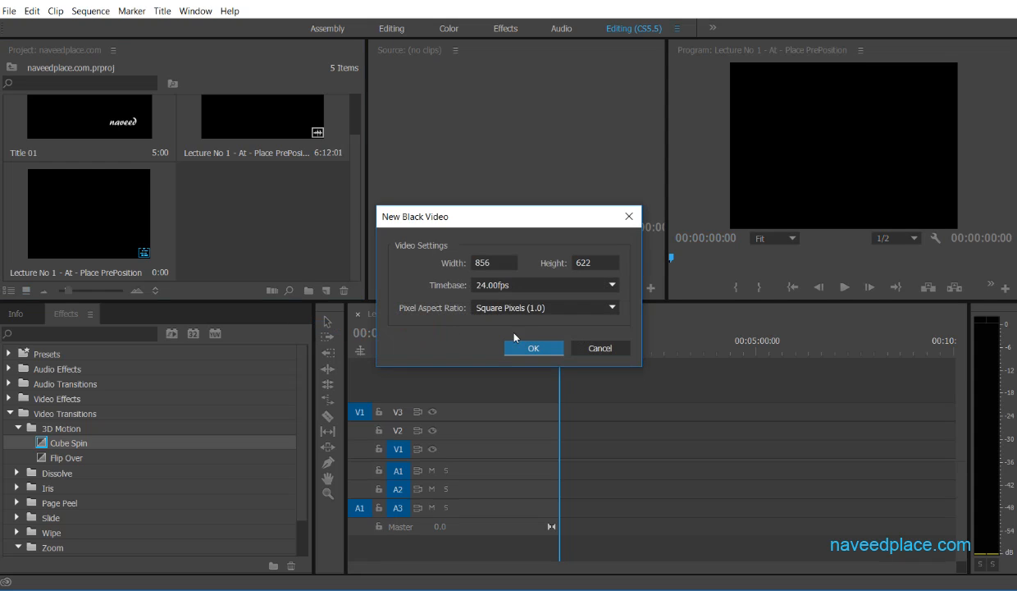
pyautogui.click(525, 347)
pyautogui.moveTo(249, 215); pyautogui.dragTo(459, 411)
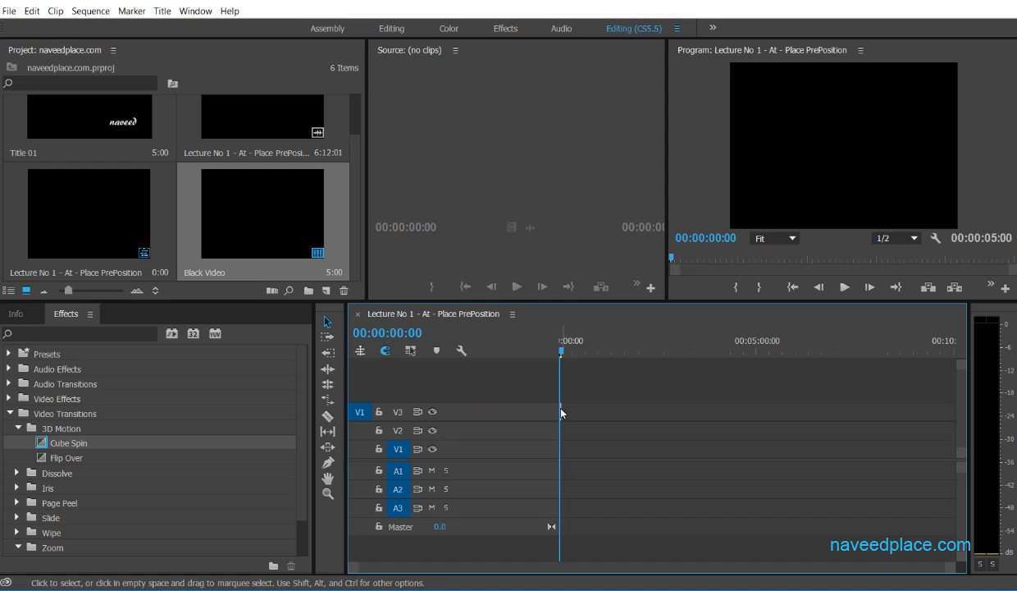
pyautogui.moveTo(557, 411); pyautogui.dragTo(484, 412)
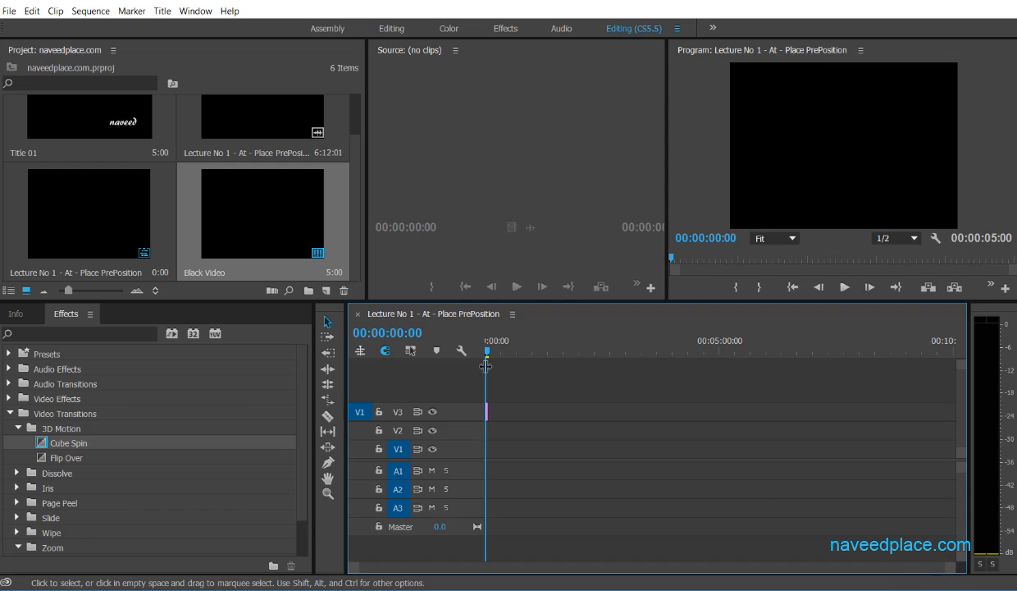
pyautogui.moveTo(84, 186); pyautogui.dragTo(490, 428)
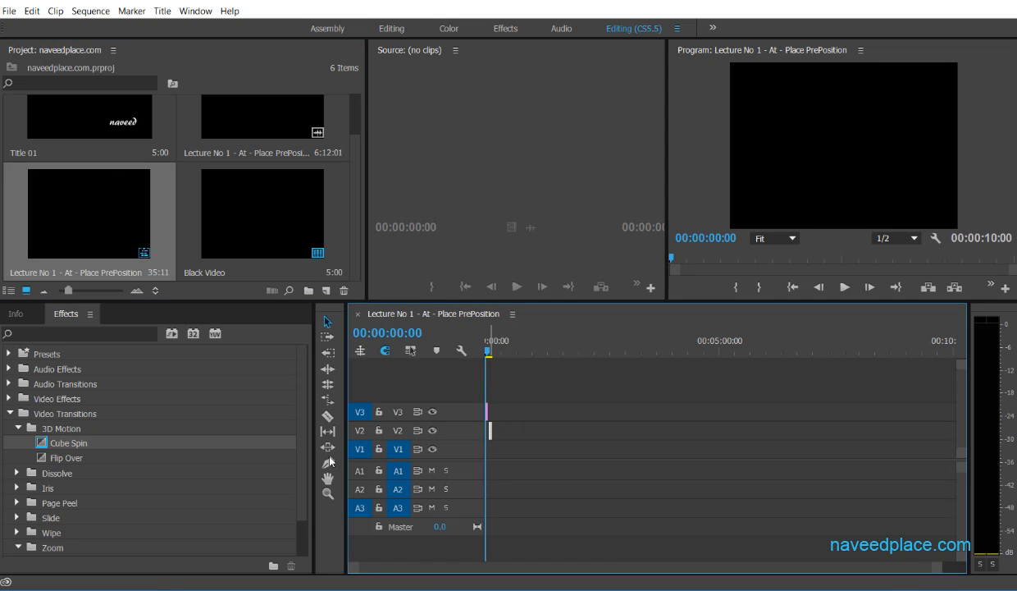
pyautogui.moveTo(940, 574); pyautogui.dragTo(677, 571)
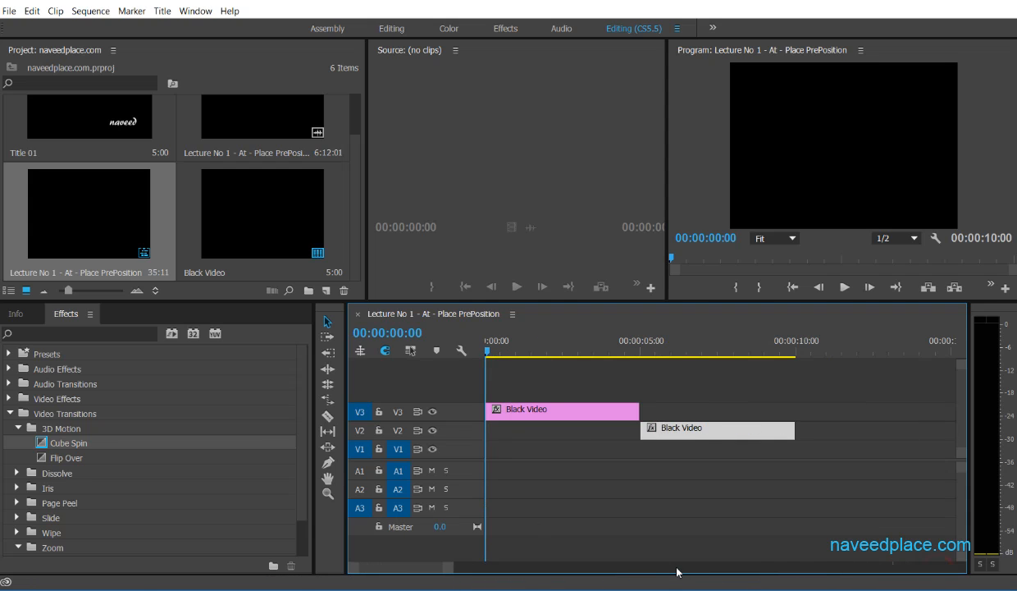
pyautogui.click(534, 410)
pyautogui.moveTo(691, 430); pyautogui.dragTo(547, 434)
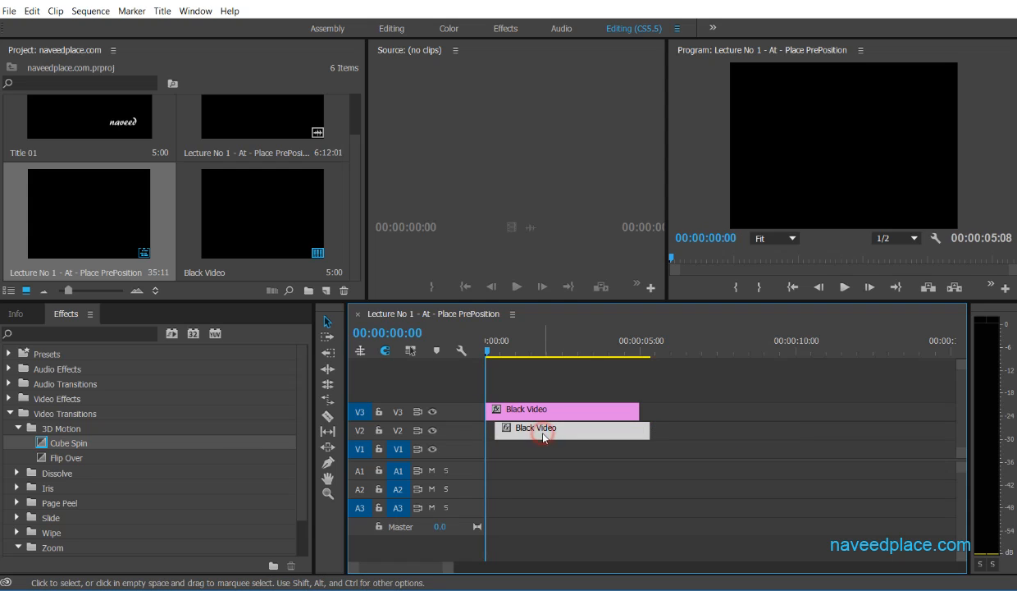
pyautogui.press('Delete')
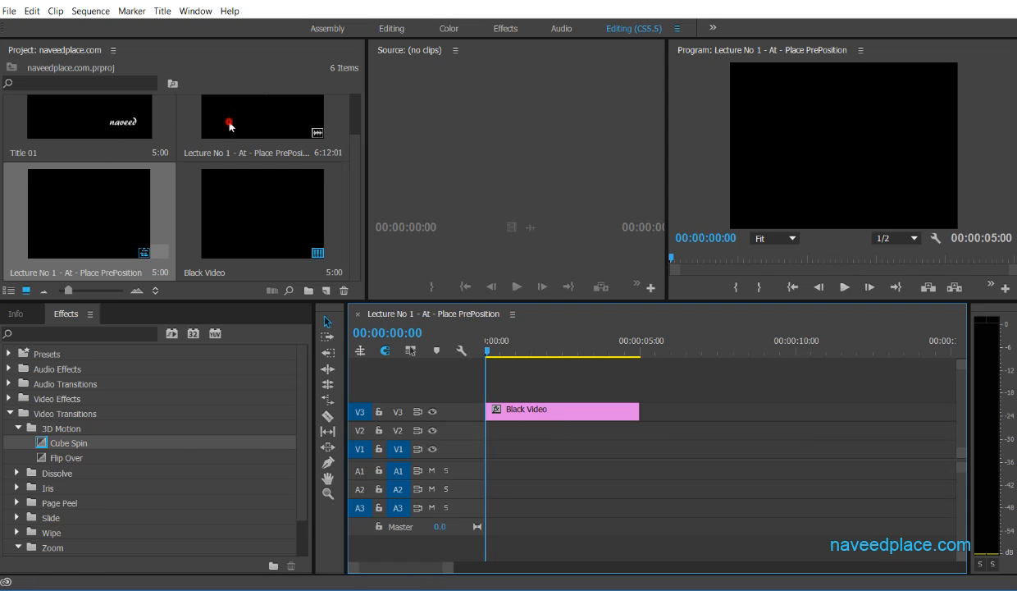
# - Place the Lecture No 1 - At - Place PrePosition video on V2 beneath the Black Video clip and play the sequence briefly
pyautogui.moveTo(231, 126); pyautogui.dragTo(491, 430)
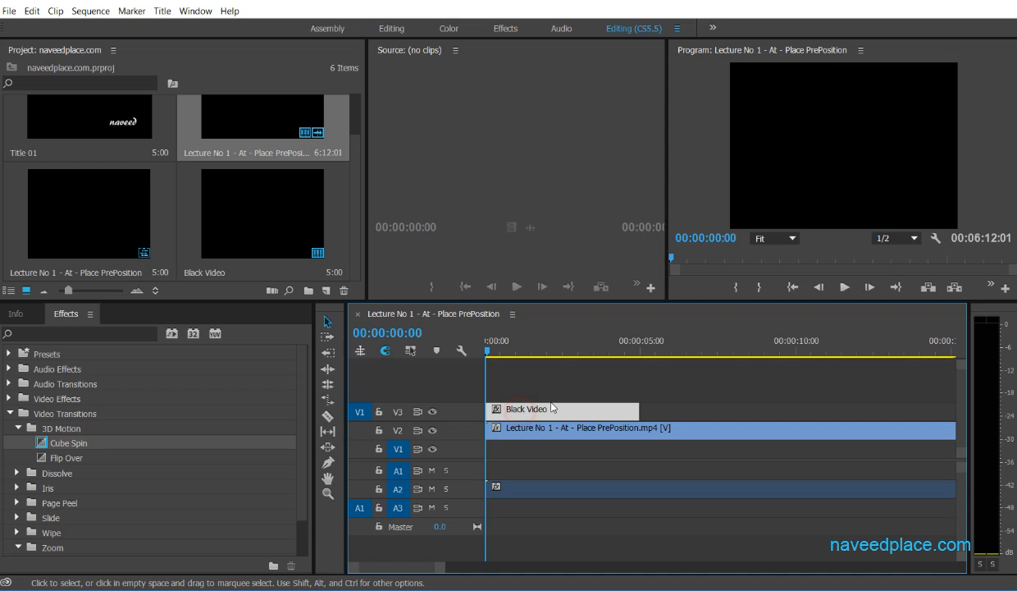
pyautogui.press('space')
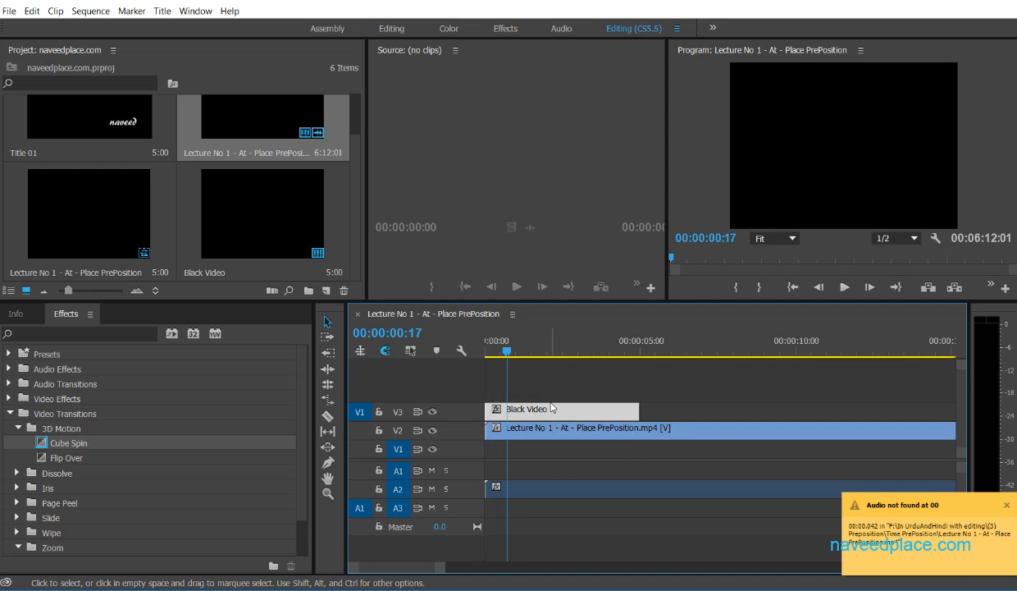
pyautogui.click(1008, 505)
# - Delete the Black Video item from the project along with its clip on V3
pyautogui.click(271, 237)
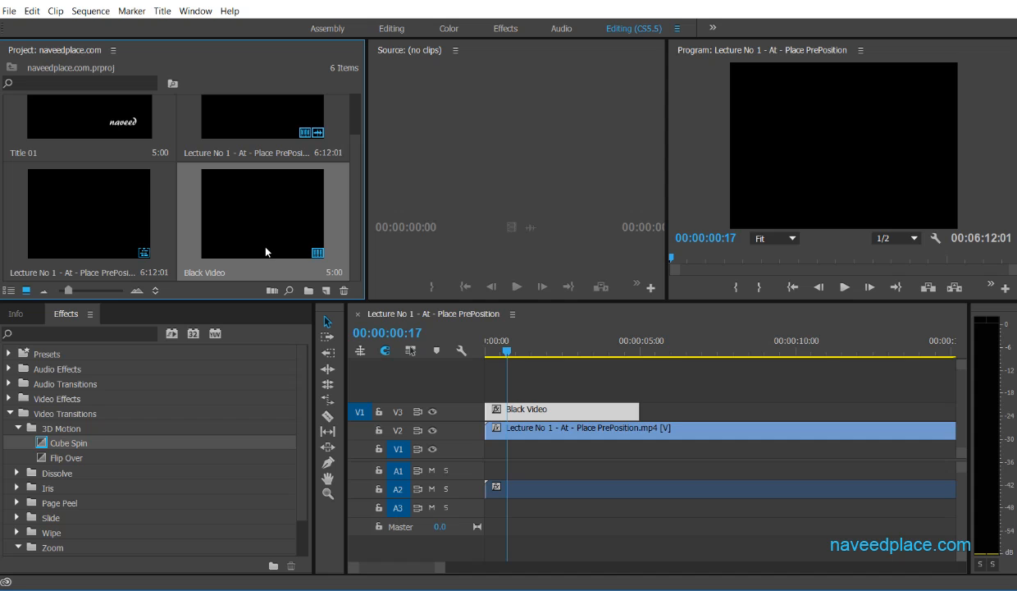
pyautogui.press('Delete')
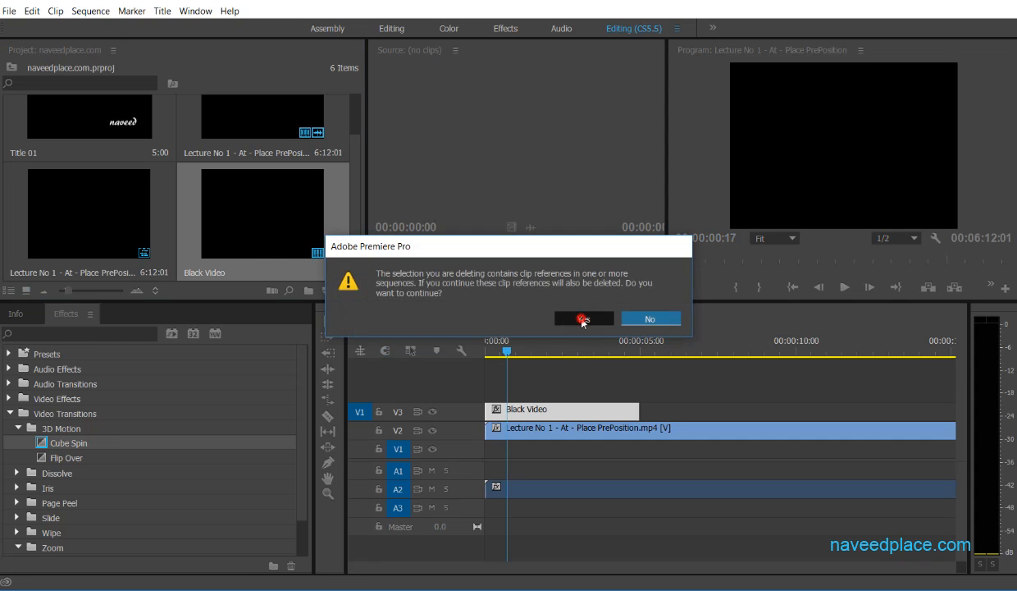
pyautogui.click(582, 319)
pyautogui.rightClick(239, 209)
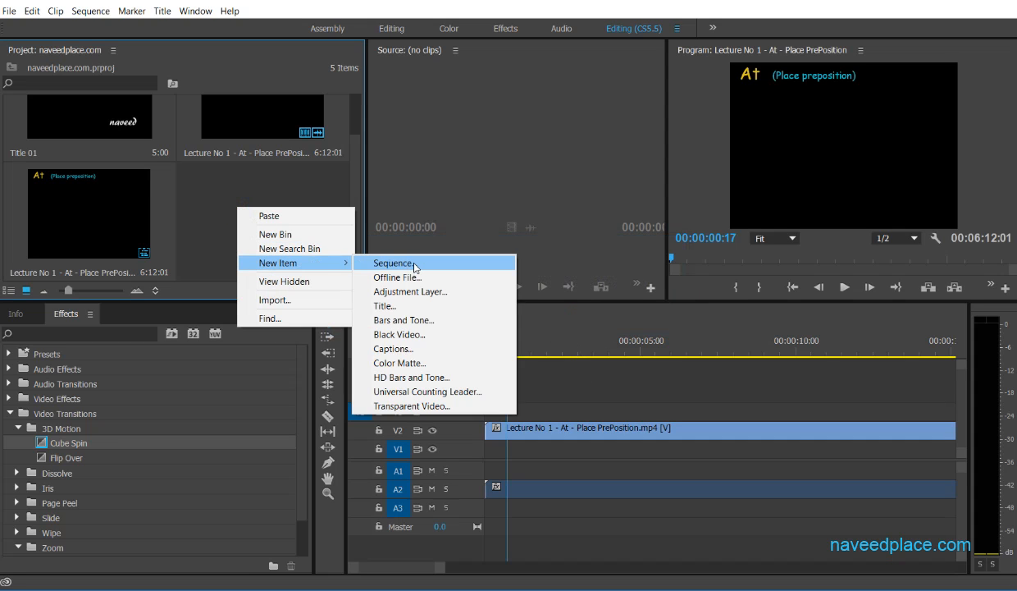
pyautogui.click(414, 351)
pyautogui.click(596, 348)
pyautogui.rightClick(239, 187)
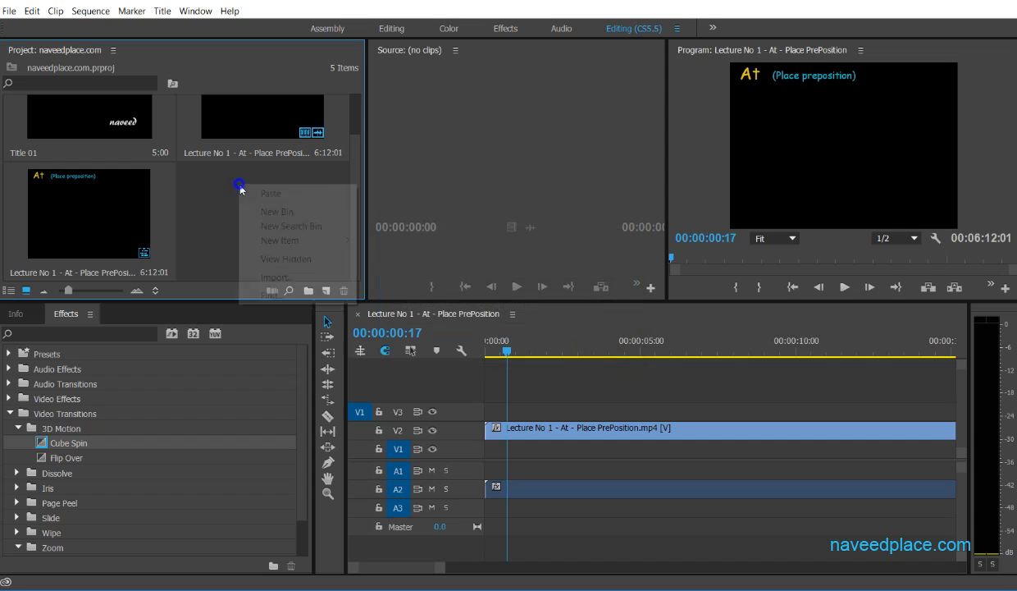
pyautogui.moveTo(289, 240)
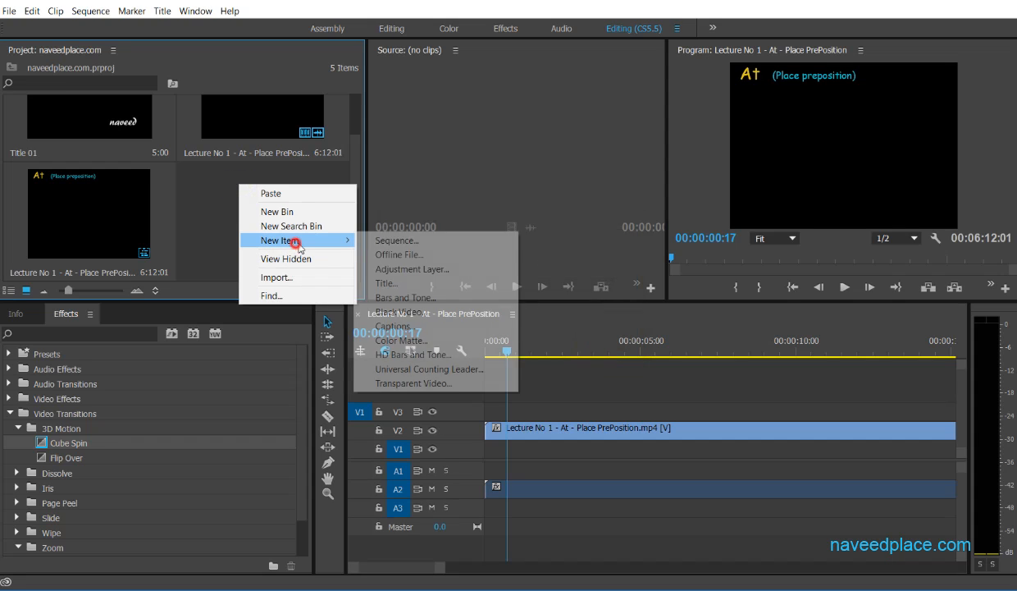
pyautogui.click(424, 343)
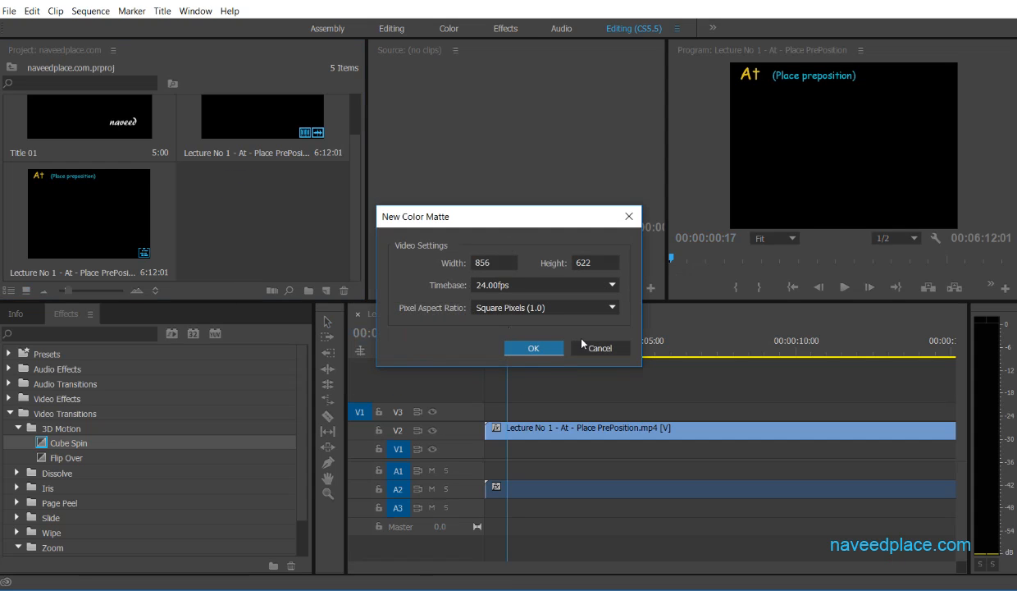
pyautogui.click(528, 348)
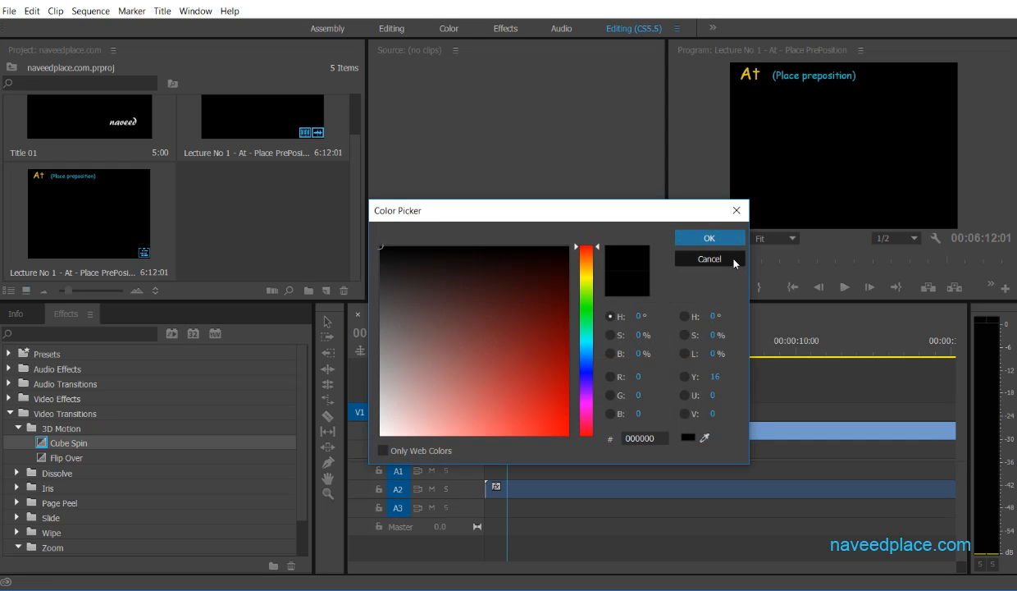
pyautogui.click(733, 260)
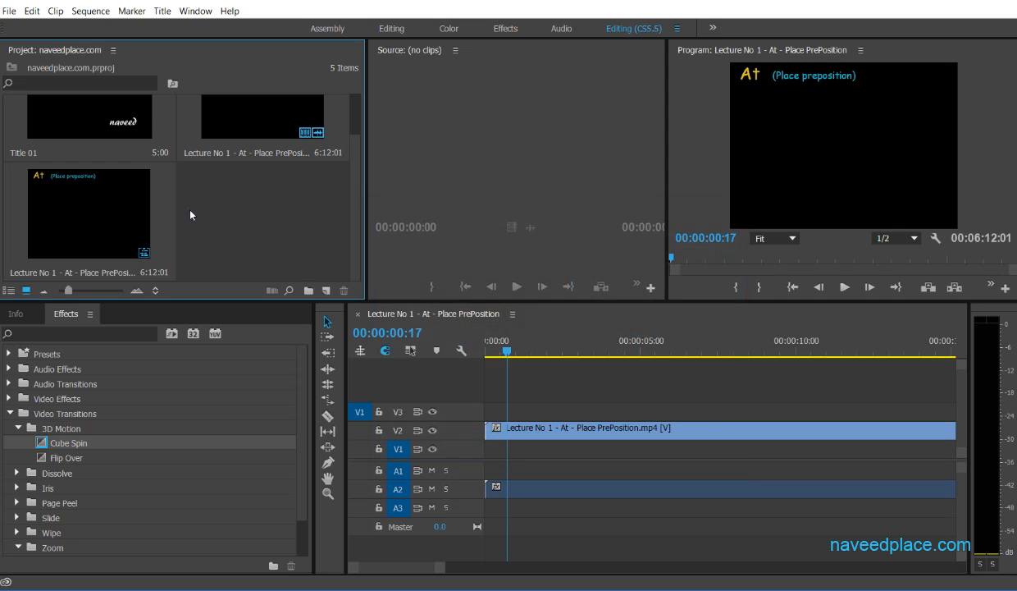
# - Create a medium green color matte item with the default video settings and the name Color Matte
pyautogui.rightClick(278, 198)
pyautogui.moveTo(299, 253)
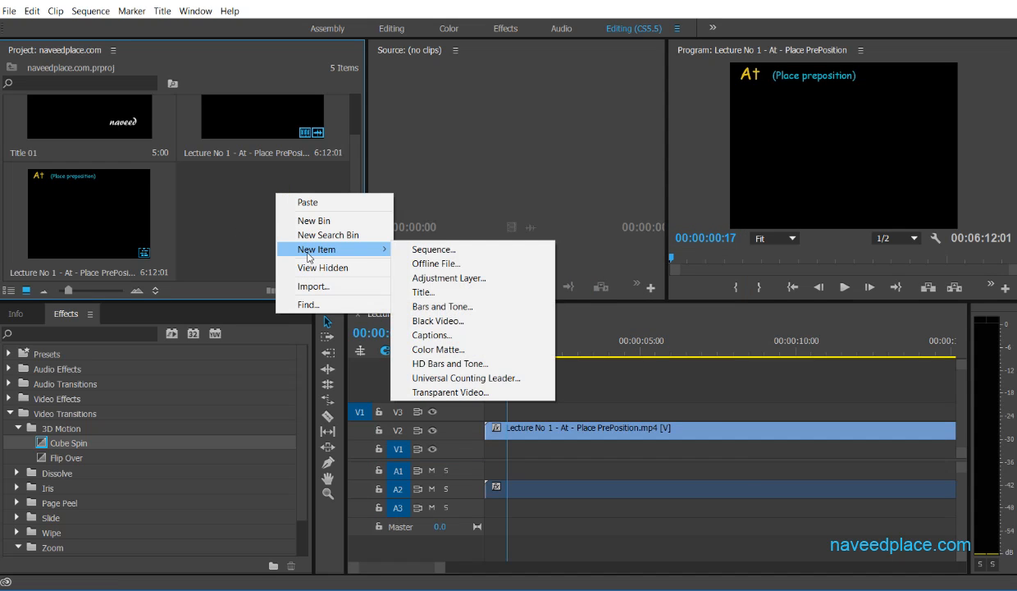
pyautogui.click(432, 350)
pyautogui.click(532, 348)
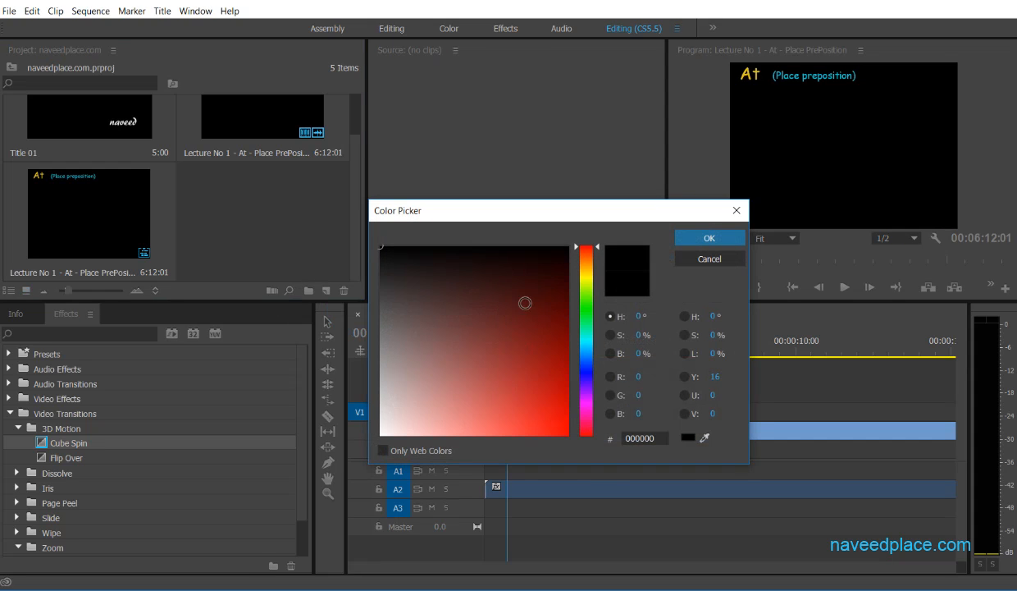
pyautogui.click(524, 355)
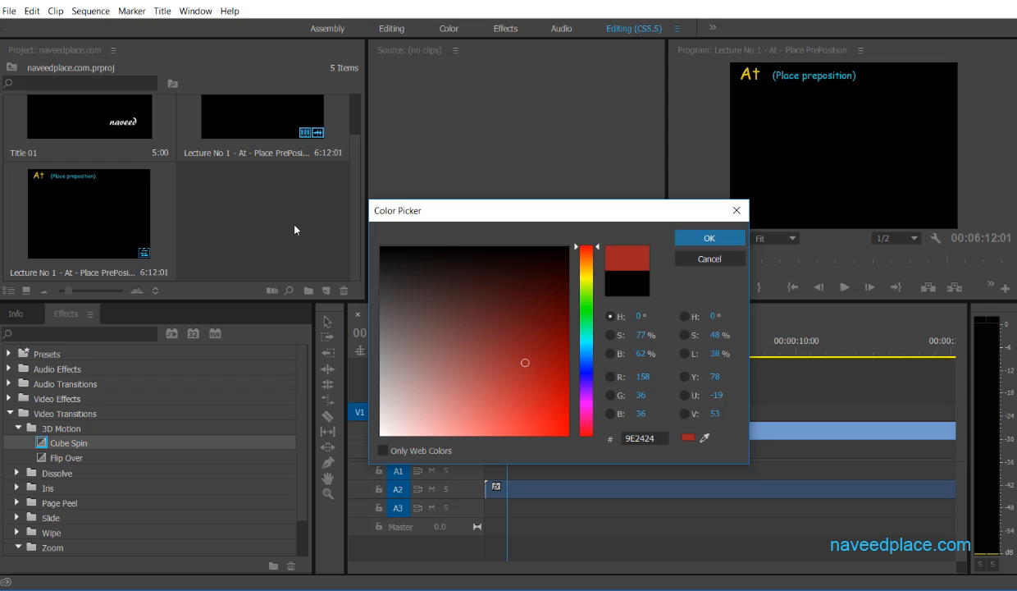
pyautogui.click(405, 253)
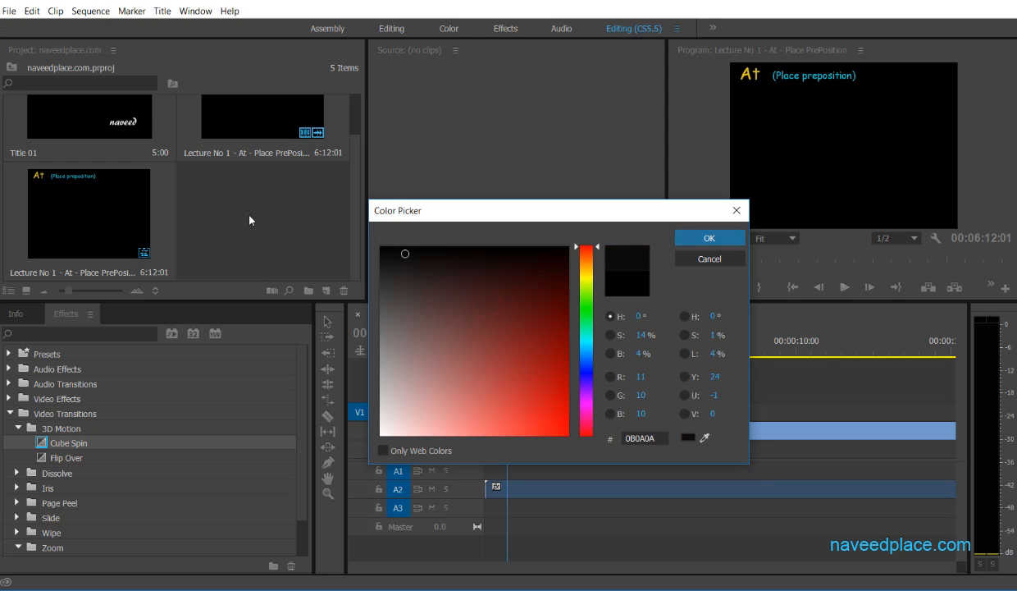
pyautogui.click(486, 381)
pyautogui.click(586, 329)
pyautogui.click(586, 268)
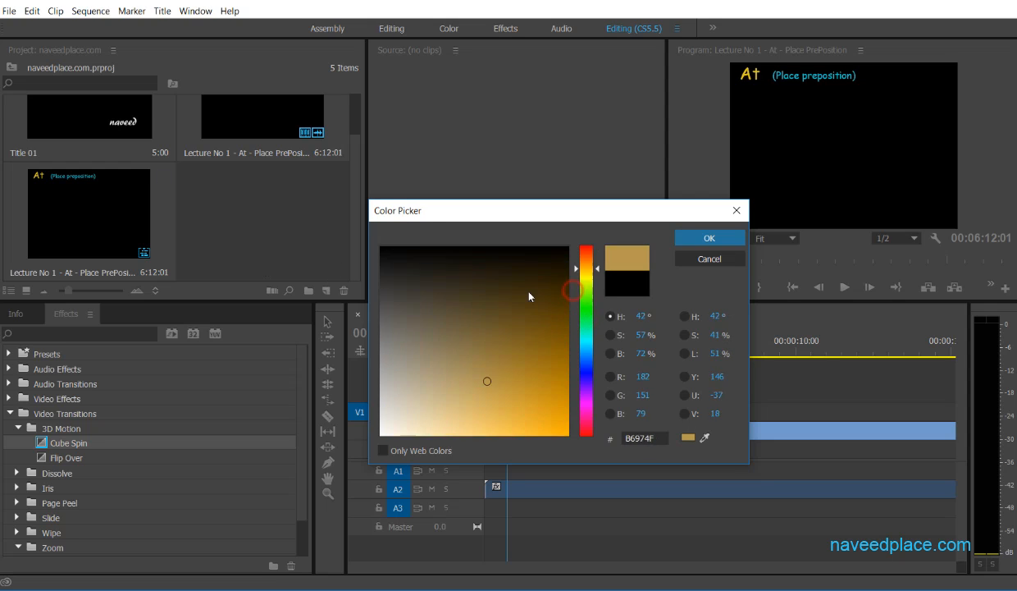
pyautogui.click(586, 347)
pyautogui.click(569, 306)
pyautogui.click(586, 294)
pyautogui.click(537, 291)
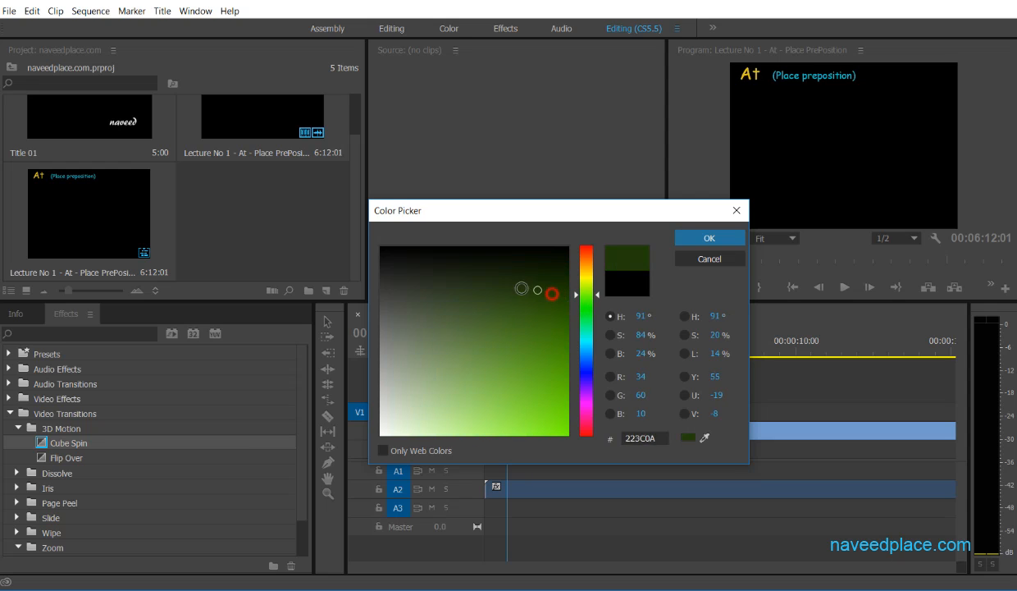
pyautogui.click(519, 350)
pyautogui.click(735, 246)
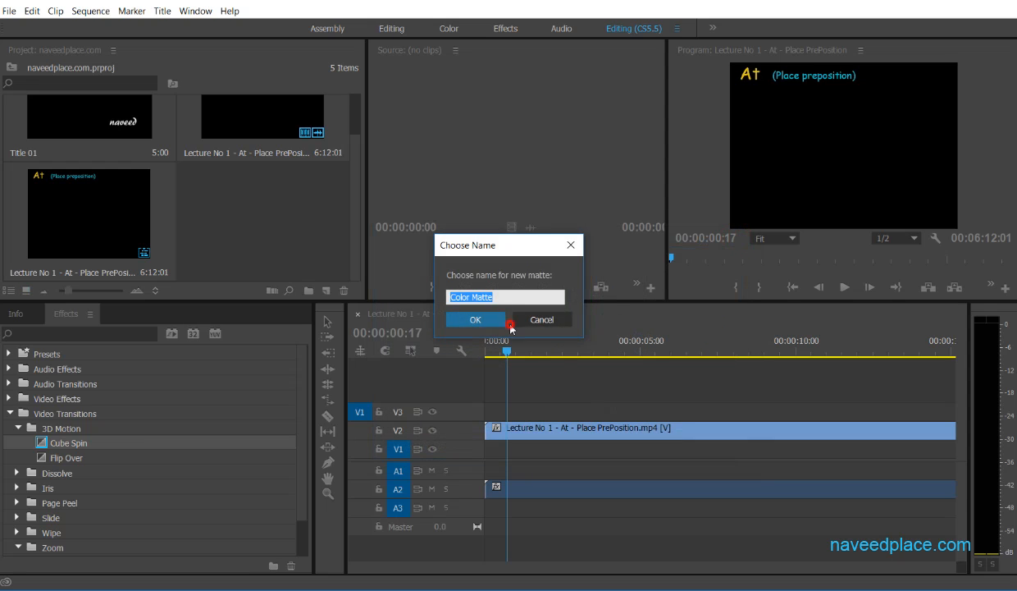
pyautogui.click(480, 322)
# - Try the Color Matte on V4 near the sequence start, and delete the matte from the project
pyautogui.moveTo(269, 204); pyautogui.dragTo(492, 392)
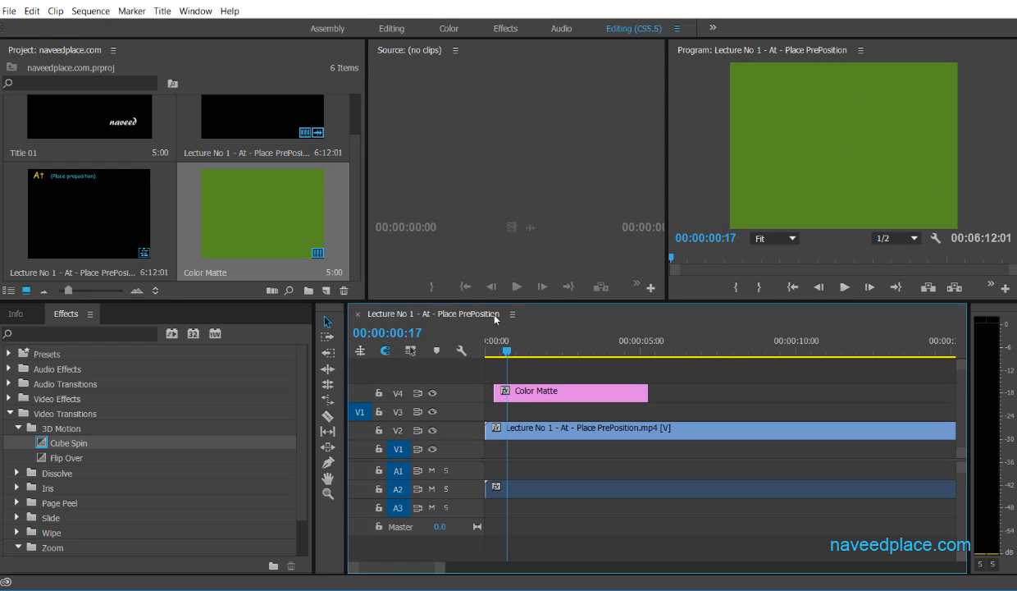
pyautogui.hotkey('ctrl', 'z')
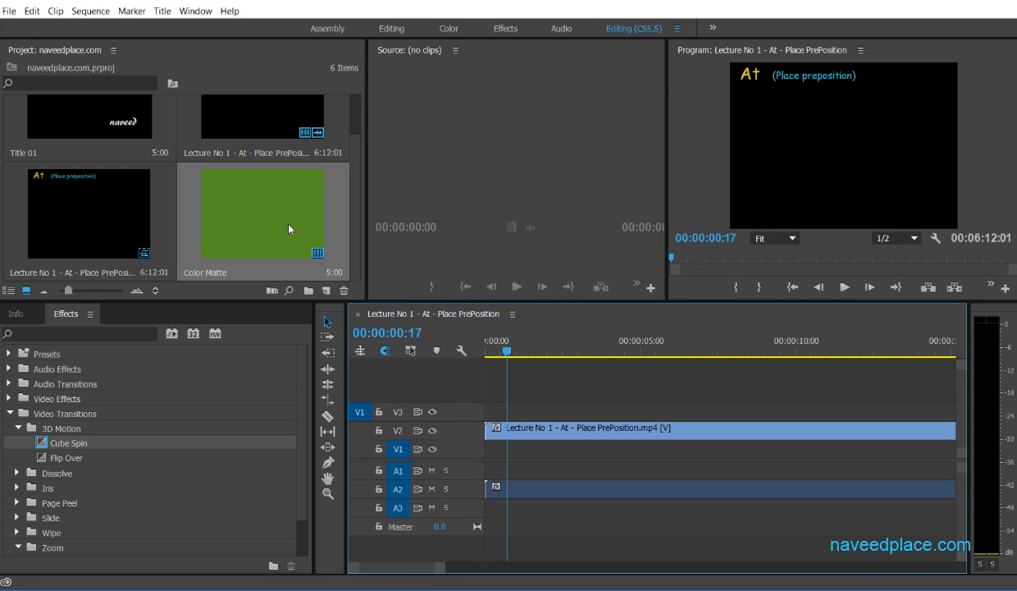
pyautogui.click(289, 228)
pyautogui.press('Delete')
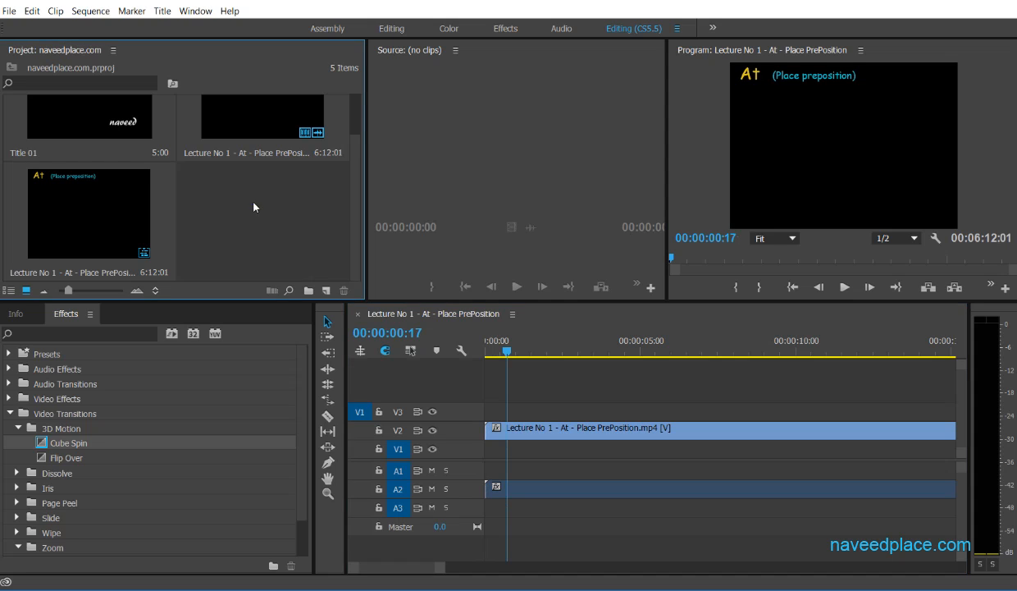
# - Create an HD Bars and Tone item at 856 × 622, 24.00 fps, square pixels and 44100 Hz, and delete it from the project
pyautogui.rightClick(255, 204)
pyautogui.moveTo(278, 257)
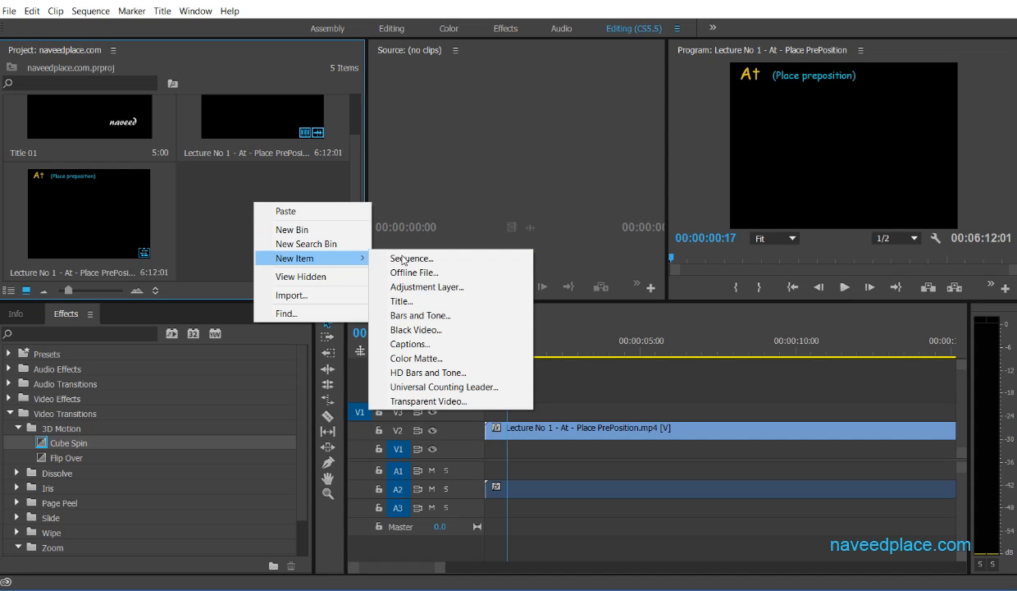
pyautogui.click(432, 373)
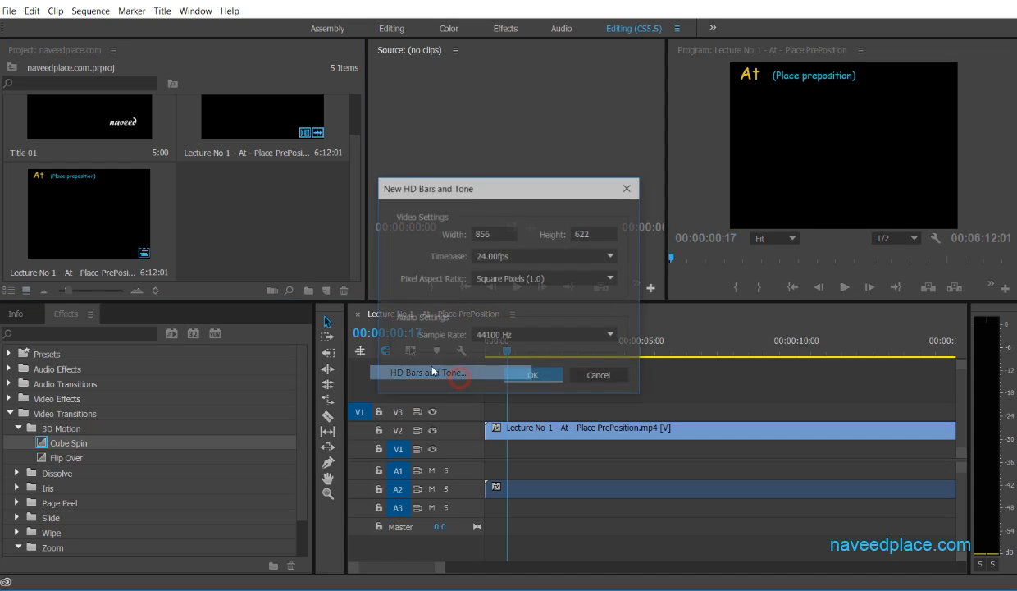
pyautogui.click(533, 375)
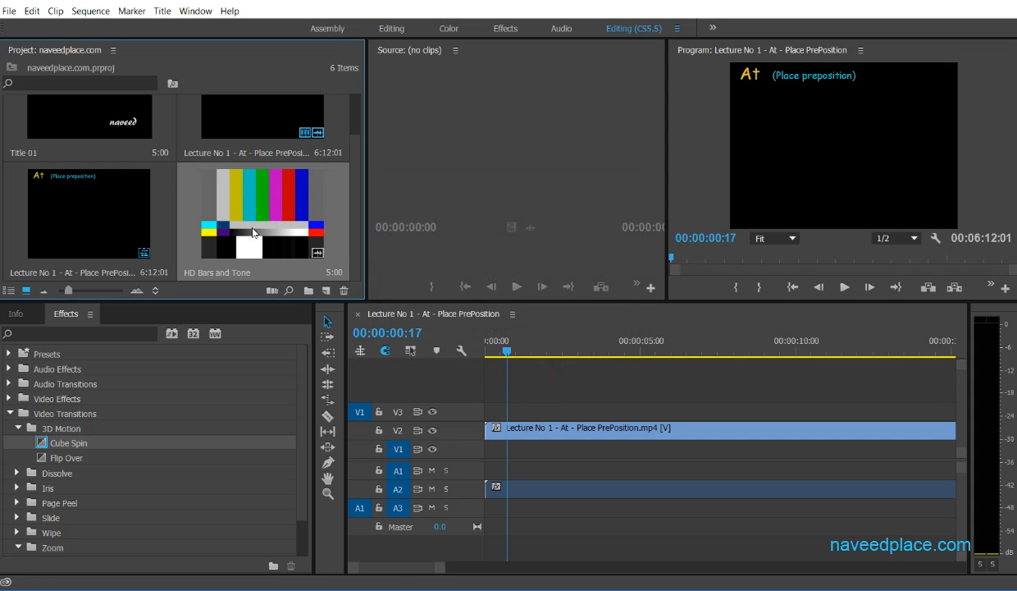
pyautogui.press('Delete')
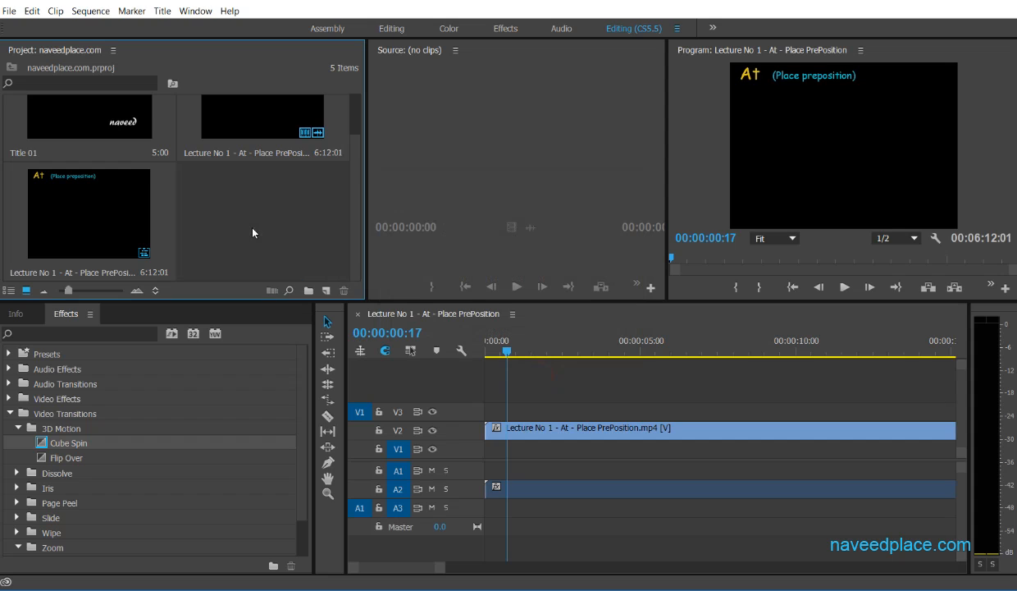
# - Turn on View Hidden for the items in the project
pyautogui.rightClick(249, 201)
pyautogui.click(277, 273)
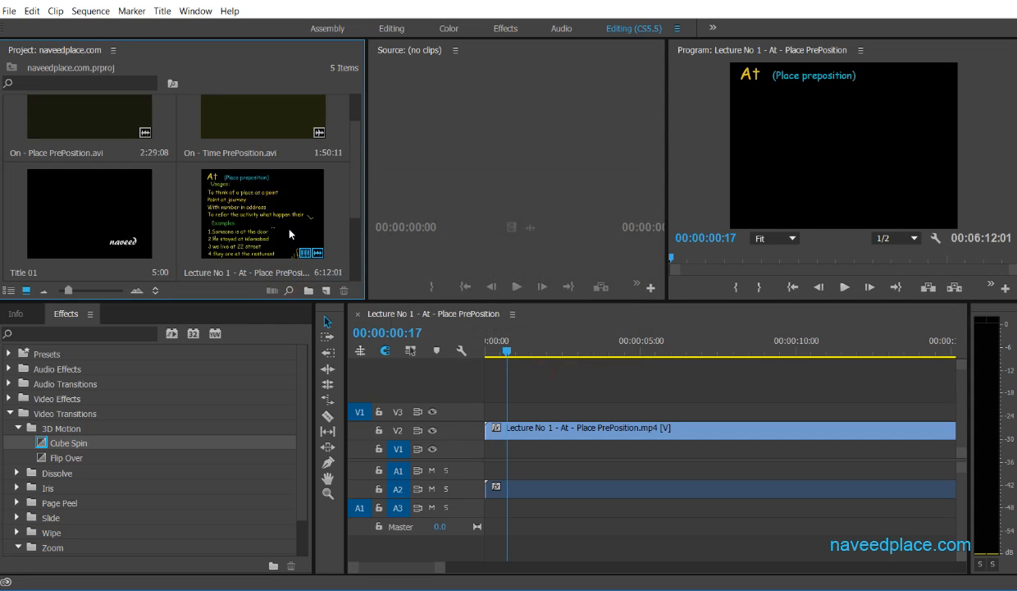
pyautogui.hotkey('ctrl', 'z')
pyautogui.press('Delete')
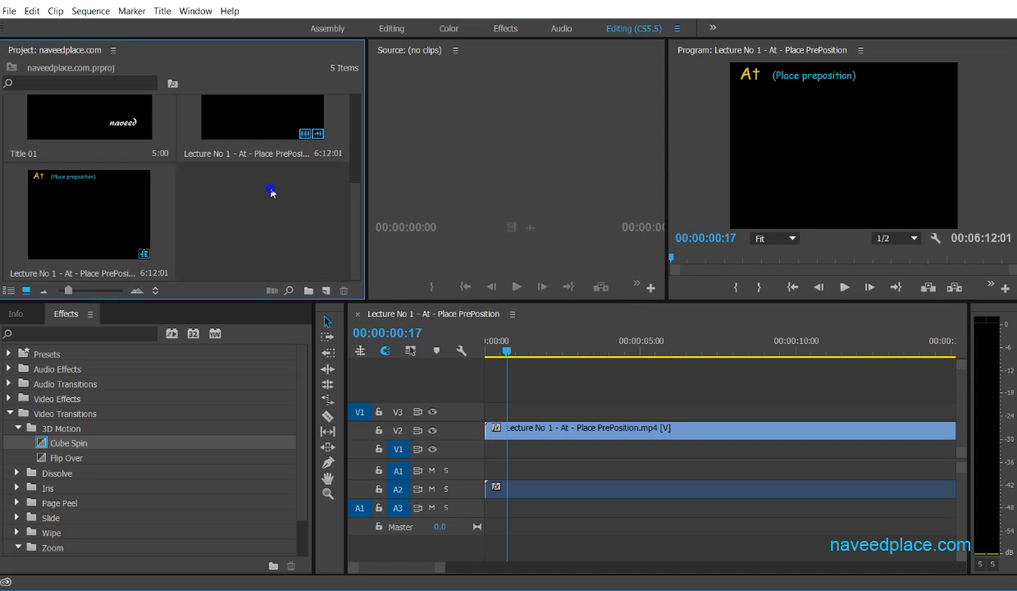
pyautogui.rightClick(261, 181)
pyautogui.click(423, 146)
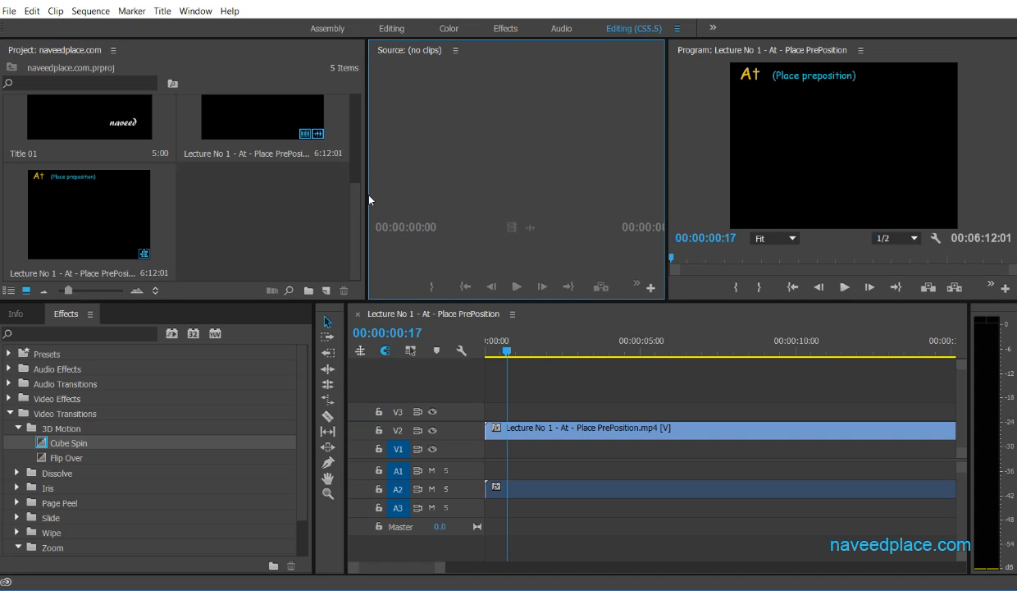
# - Create a Universal Counting Leader at 856 × 622, 24.00 fps, square pixels and 44100 Hz with the default leader colors and cue blips
pyautogui.rightClick(313, 207)
pyautogui.moveTo(354, 264)
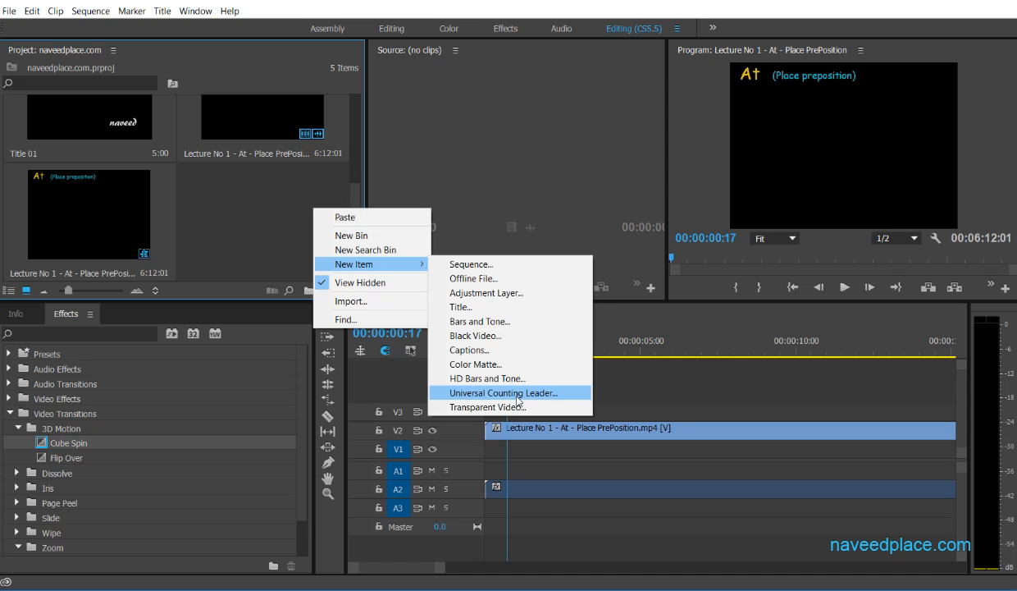
pyautogui.click(518, 398)
pyautogui.click(531, 377)
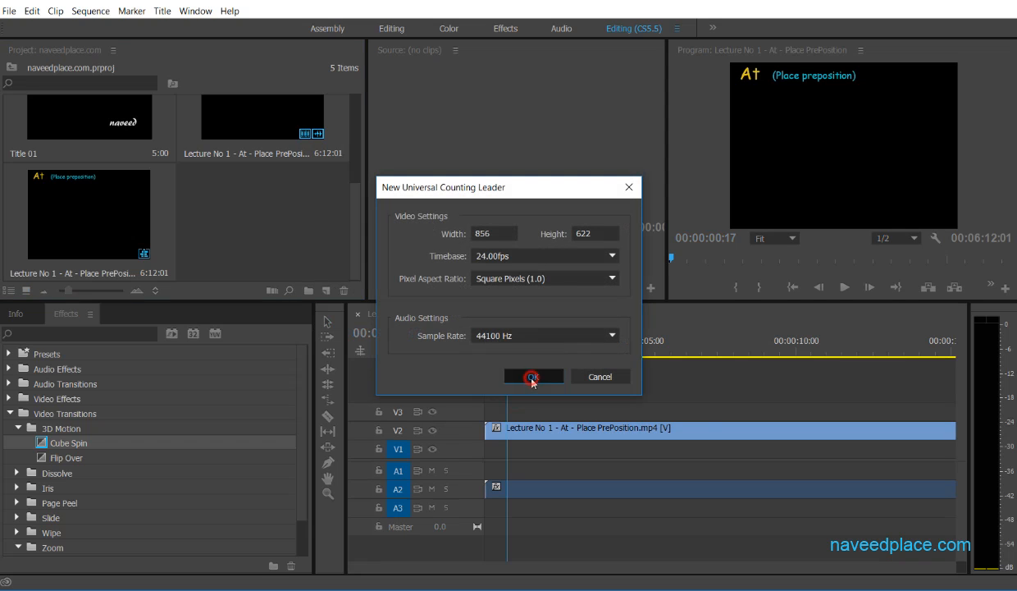
pyautogui.click(606, 444)
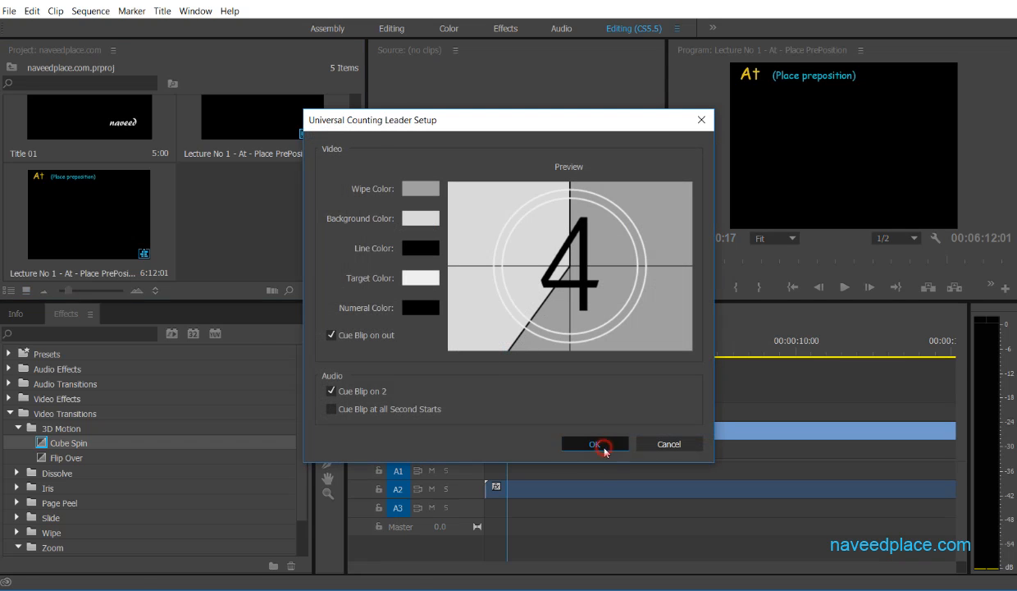
# - Delete the lecture's video clip from V2 and its audio clip from A2 in the sequence
pyautogui.click(560, 431)
pyautogui.press('Delete')
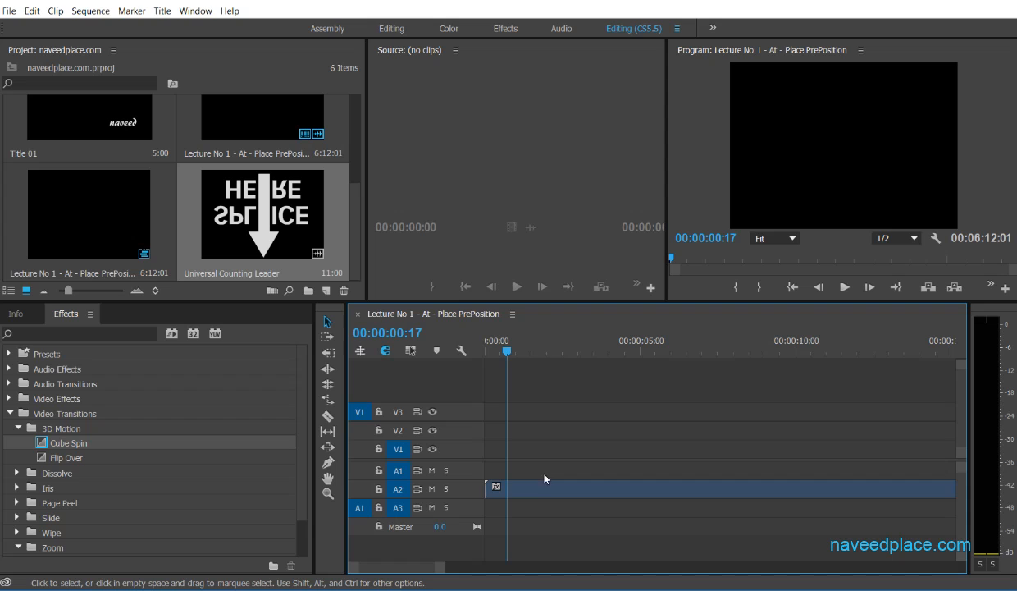
pyautogui.click(529, 489)
pyautogui.press('Delete')
# - Place the Universal Counting Leader on V3 and A3 at the sequence start and play through the countdown
pyautogui.click(253, 201)
pyautogui.moveTo(253, 201); pyautogui.dragTo(492, 410)
pyautogui.press('space')
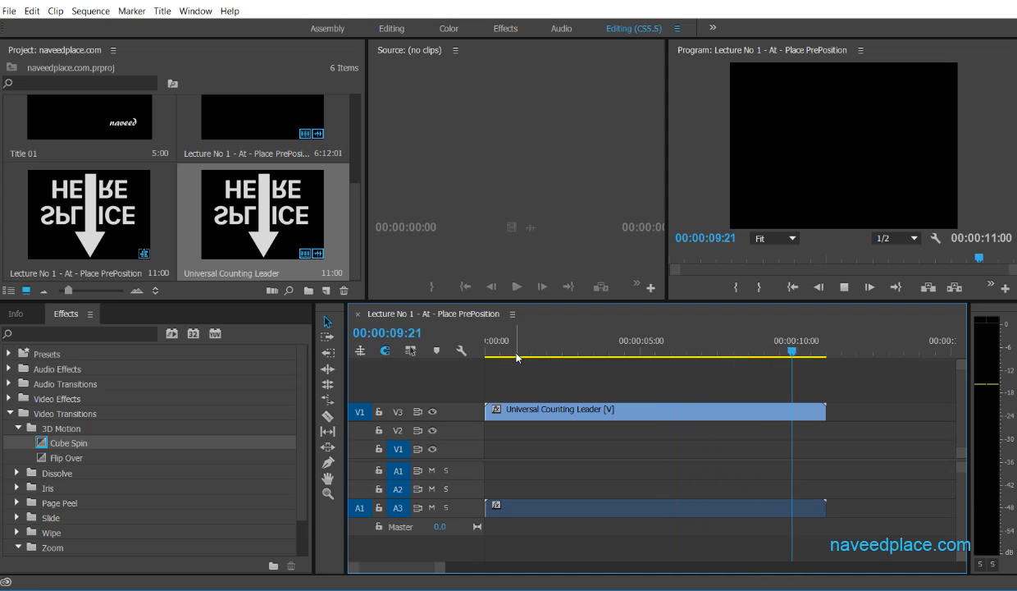
pyautogui.press('space')
# - Delete the Universal Counting Leader's clips from V3 and A3, along with its item in the project
pyautogui.click(504, 409)
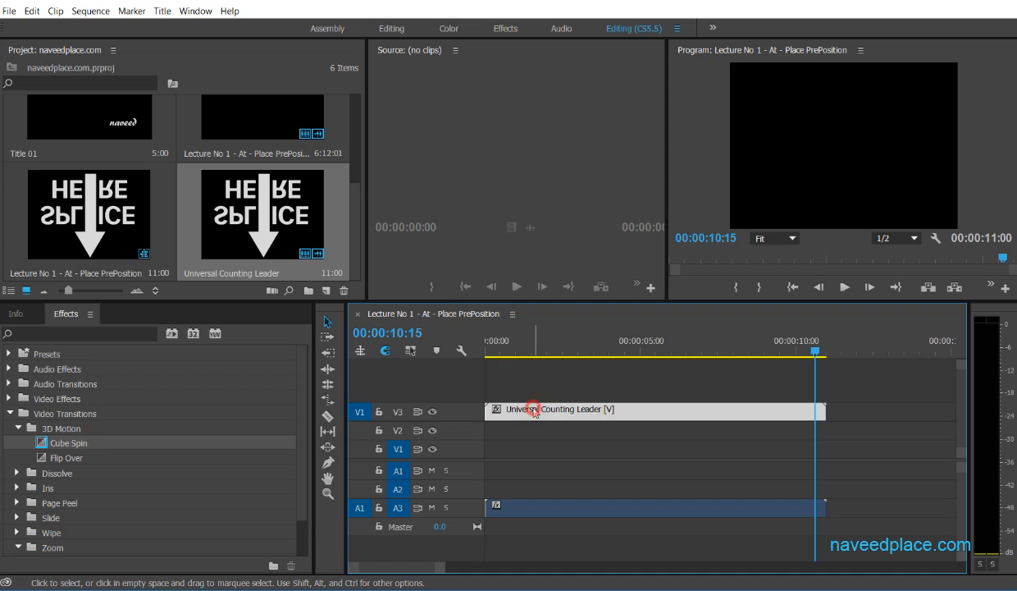
pyautogui.press('Delete')
pyautogui.click(572, 514)
pyautogui.press('Delete')
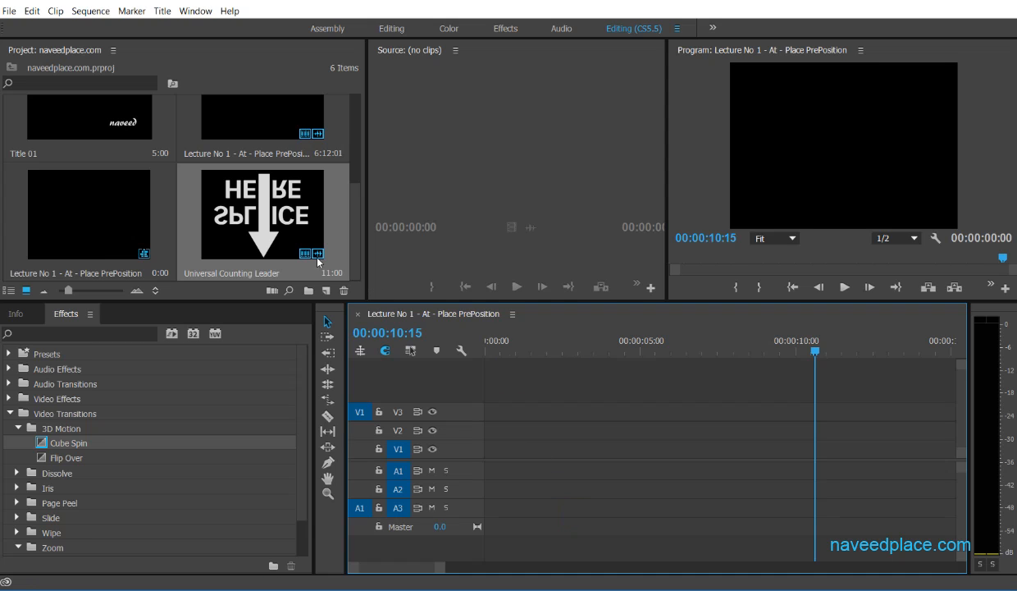
pyautogui.click(253, 219)
pyautogui.press('Delete')
# - Create a Transparent Video item with the default settings and delete it from the project
pyautogui.rightClick(249, 190)
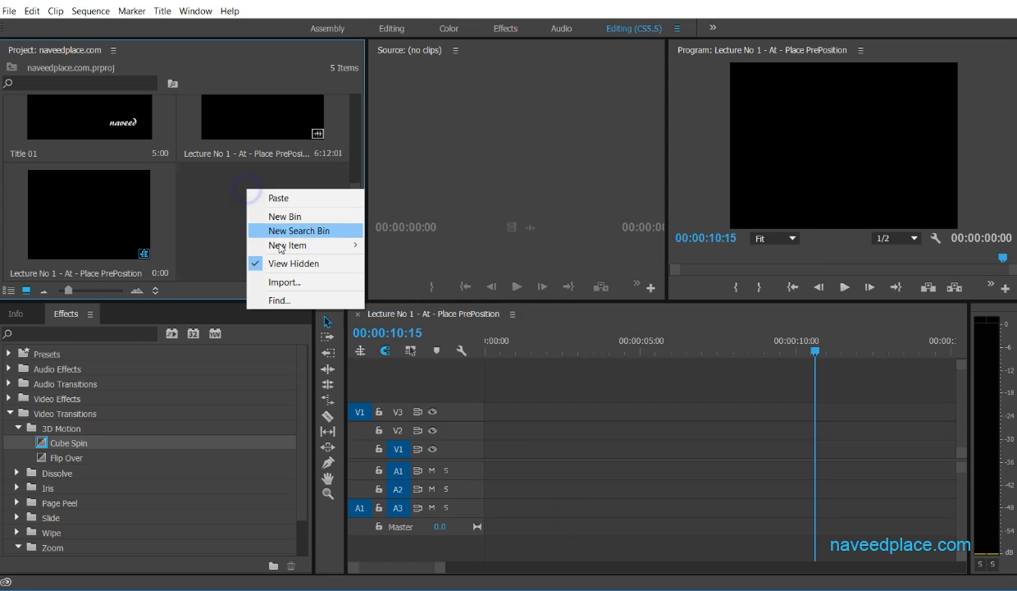
pyautogui.moveTo(279, 245)
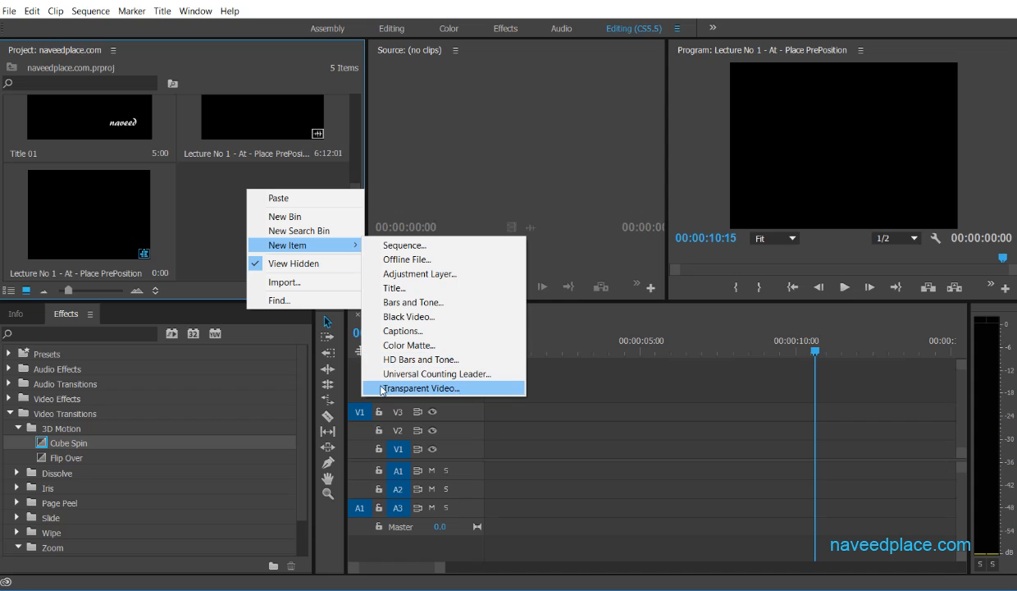
pyautogui.click(413, 385)
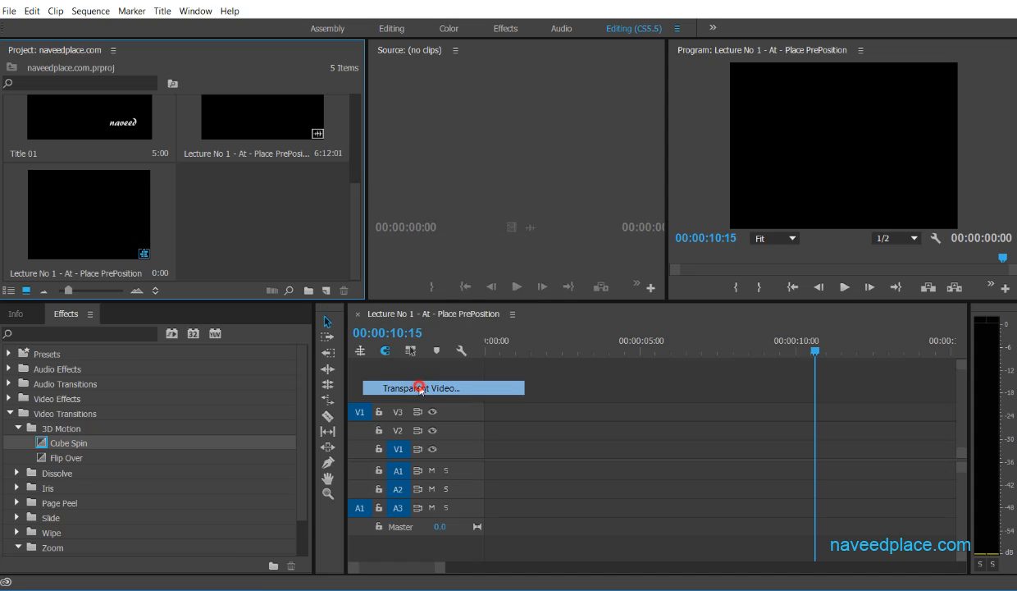
pyautogui.click(524, 346)
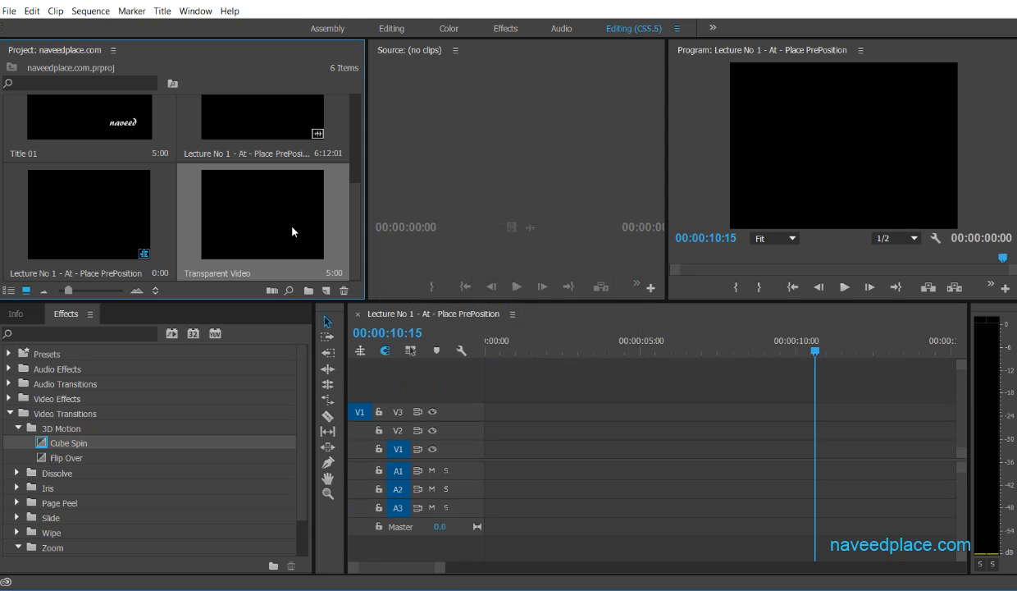
pyautogui.press('Delete')
pyautogui.rightClick(245, 201)
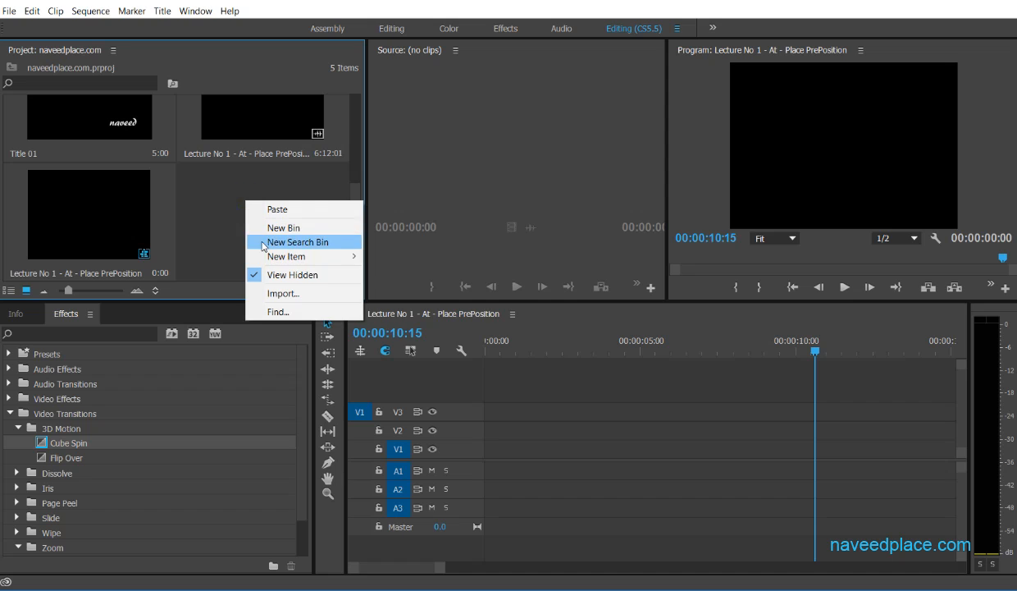
pyautogui.click(276, 257)
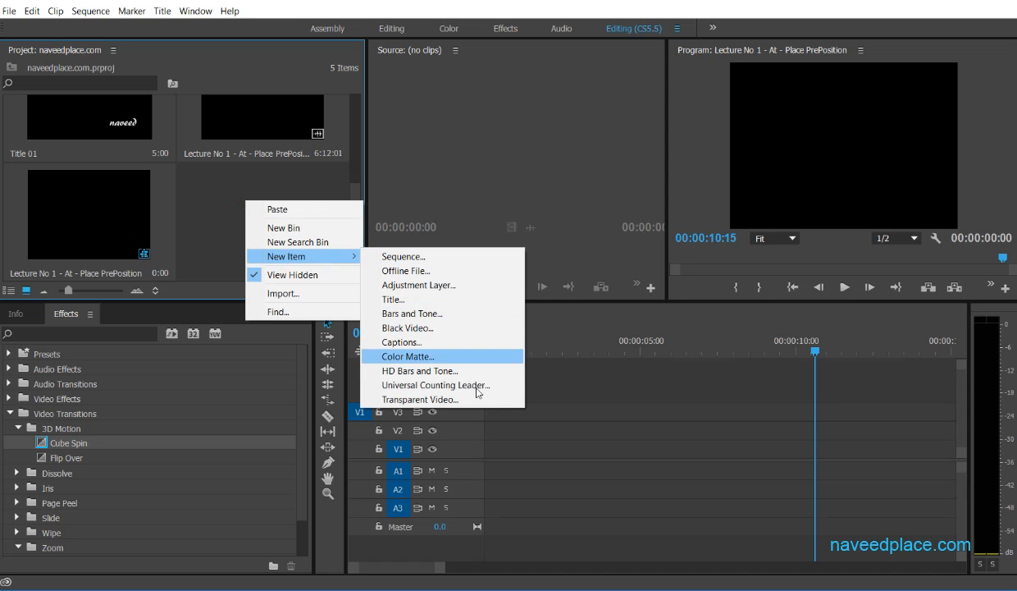
pyautogui.click(562, 444)
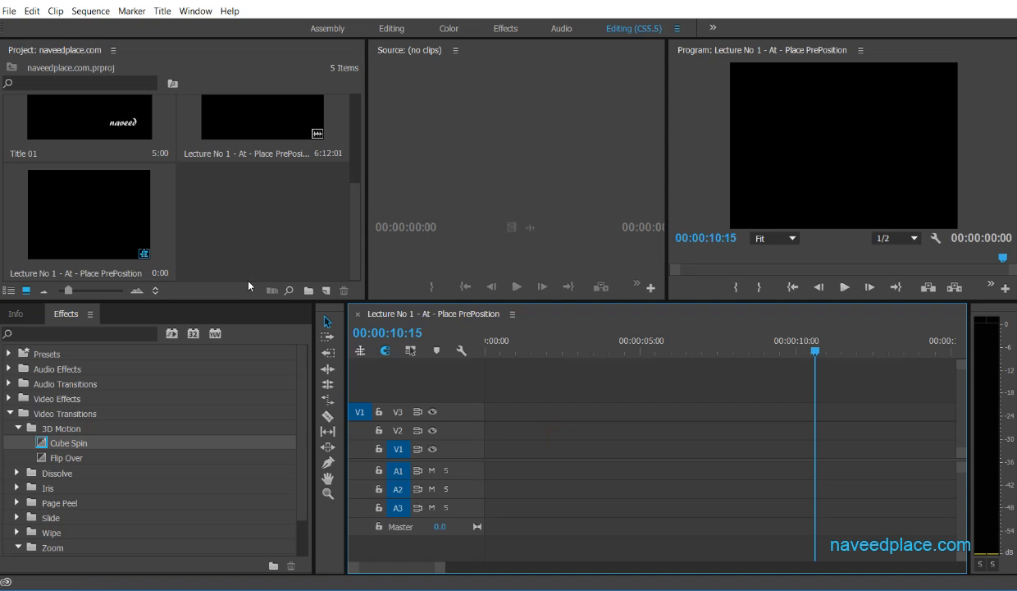
# - Increase the height of the project panel by lowering its border with the Effects panel
pyautogui.moveTo(251, 304); pyautogui.dragTo(264, 376)
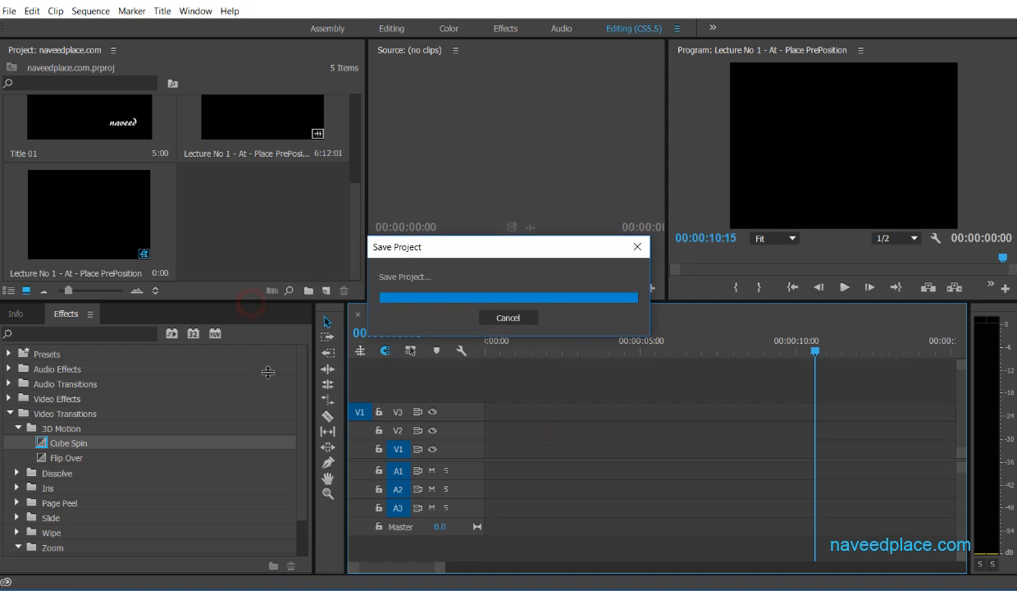